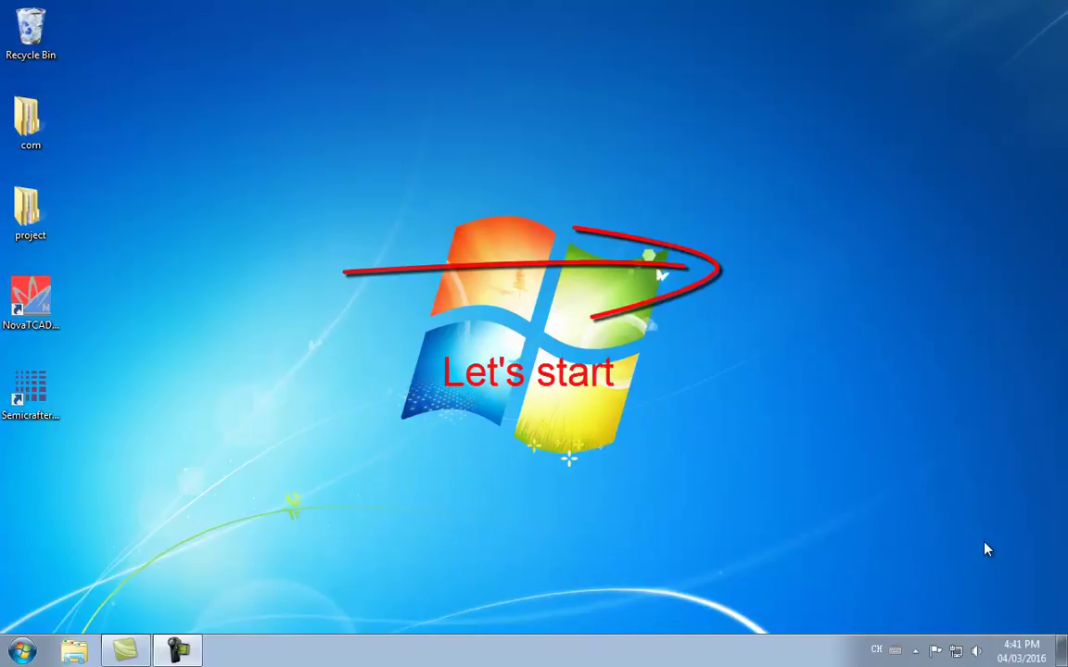
Step: Open SimuApsys from NovaTCAD and create a project named ganled with the preselected input files
double_click(34, 318)
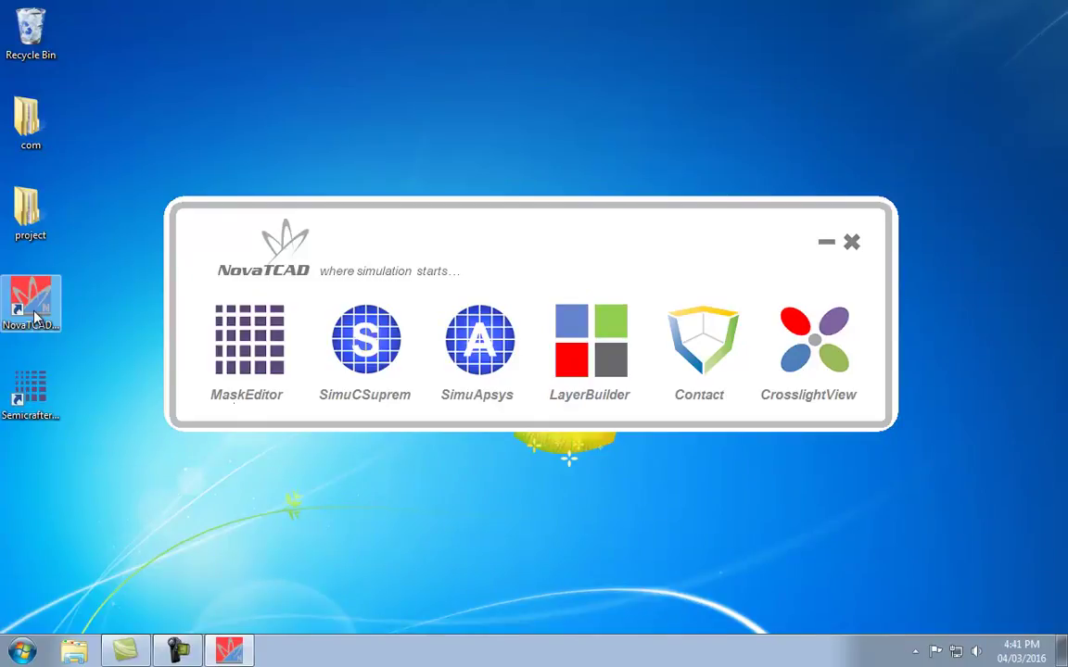
click(511, 348)
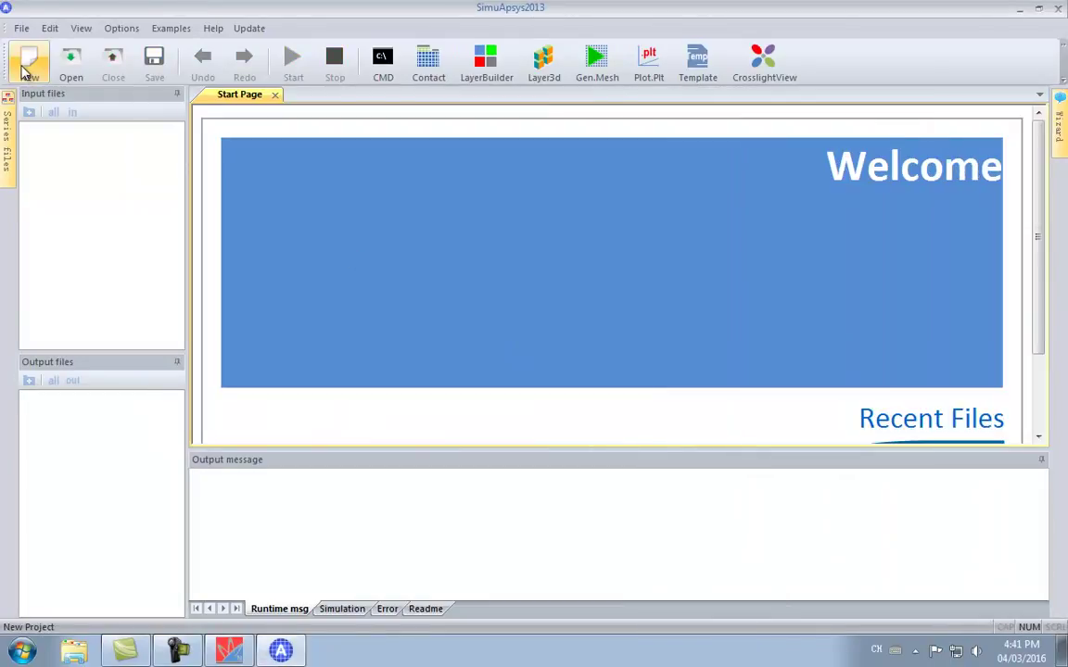
click(29, 62)
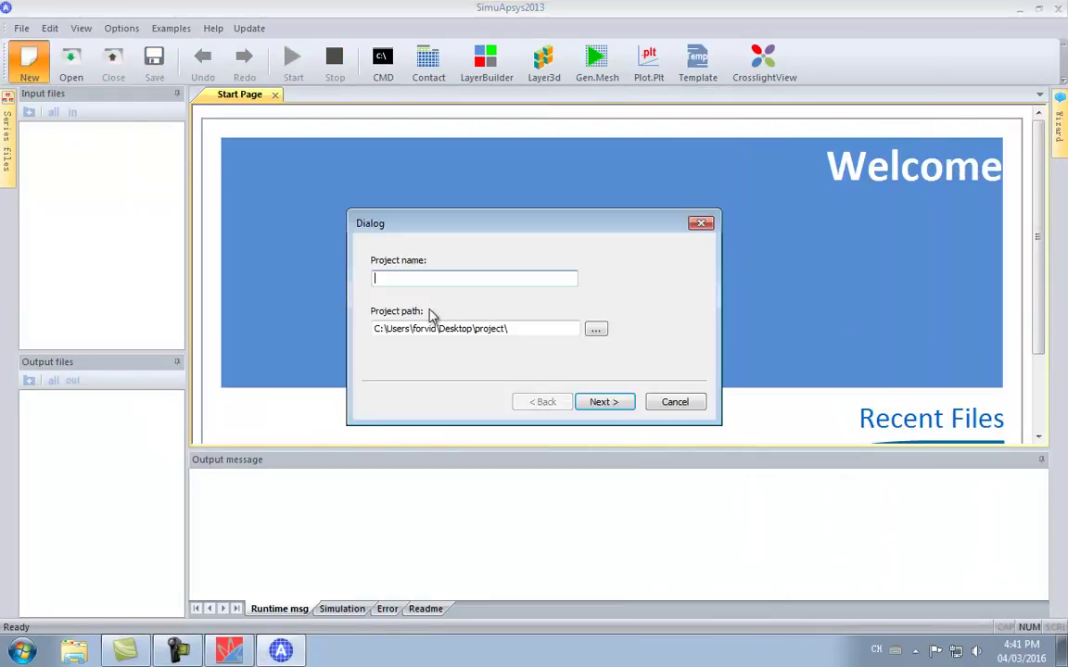
text(ganled)
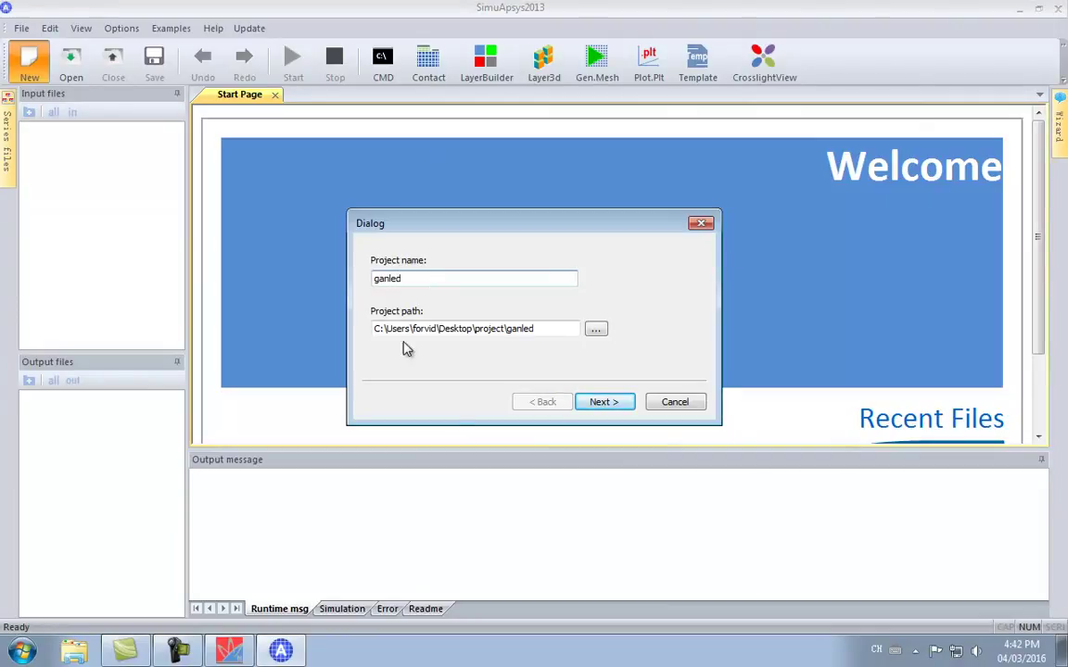
click(612, 405)
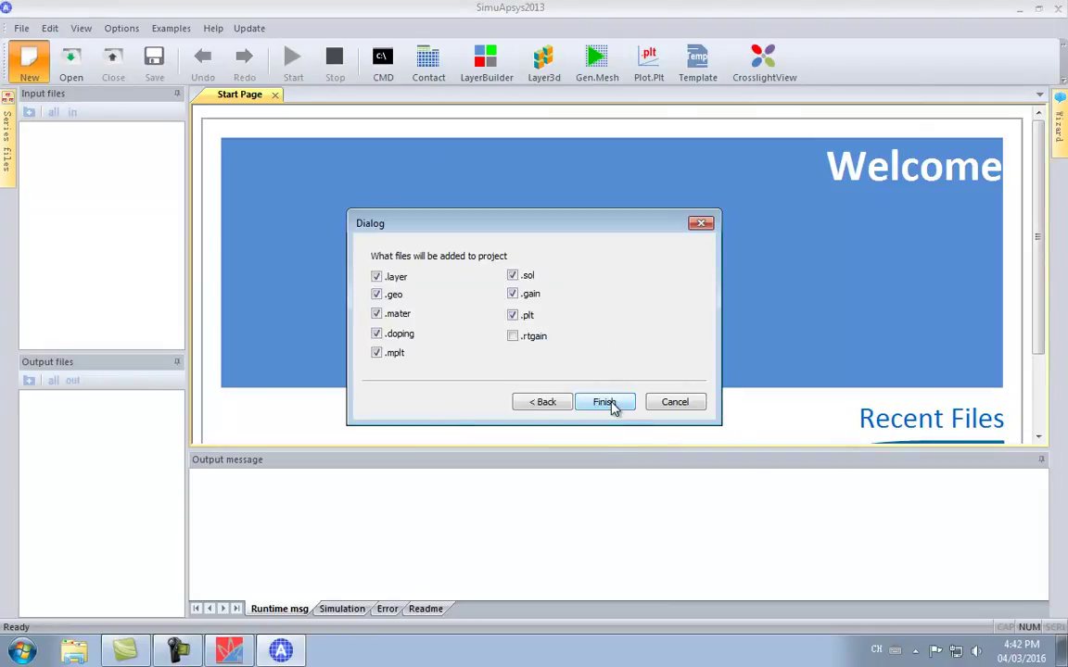
click(604, 402)
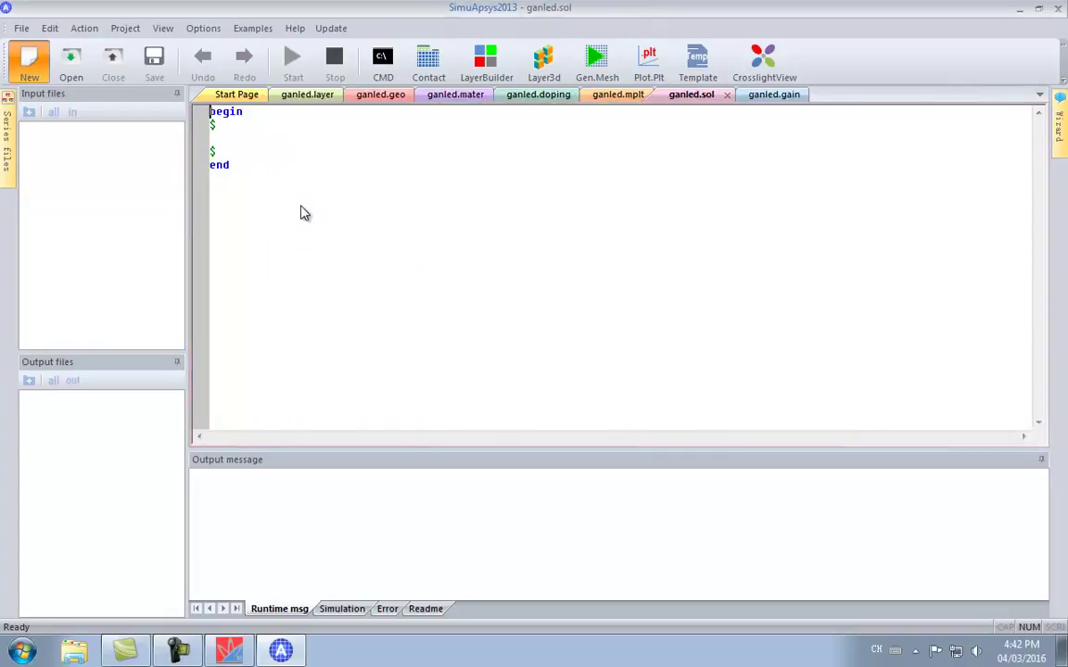
Step: Open the ganled.layer input file in LayerBuilder
click(96, 209)
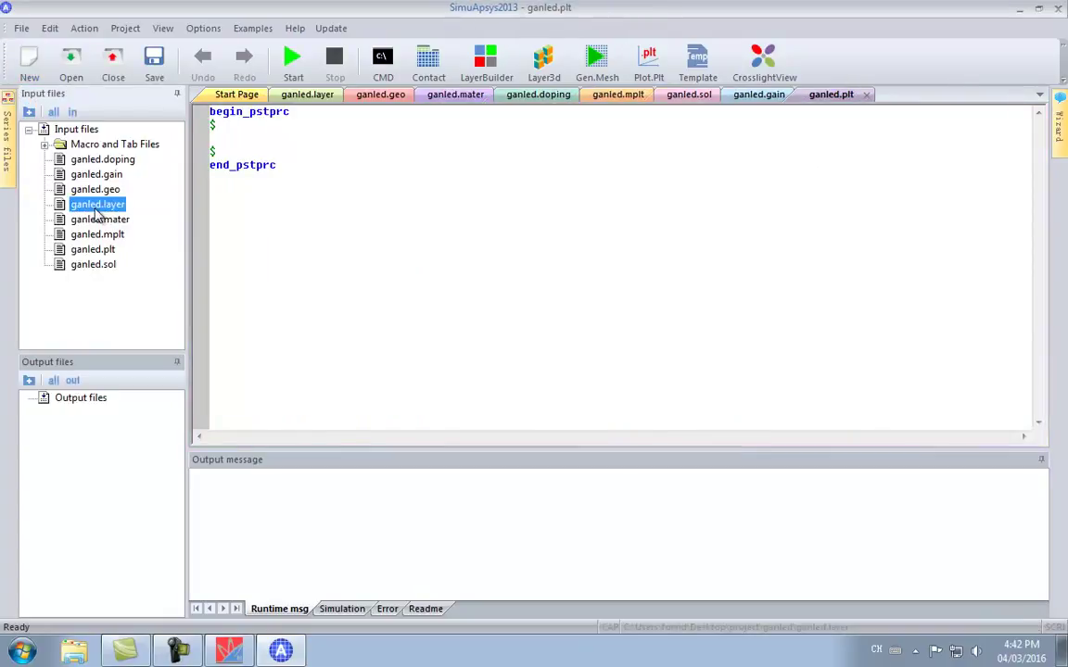
right_click(97, 213)
click(155, 255)
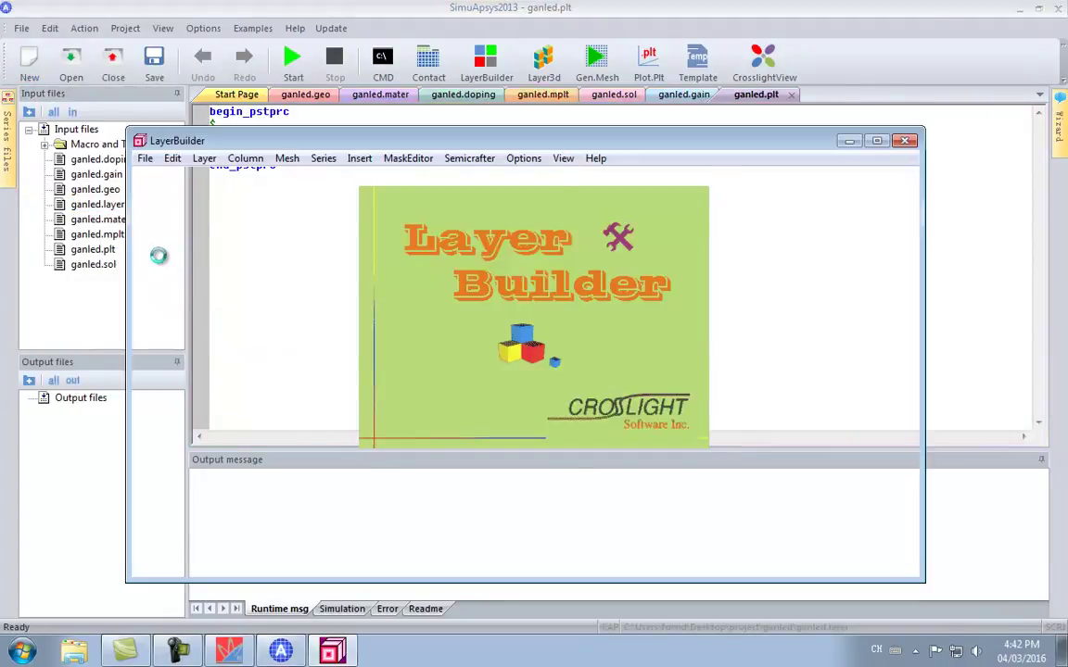
Step: Start a new column with a layer height of 3 um and assign it AlGaN with macro parameter x at 0
click(194, 52)
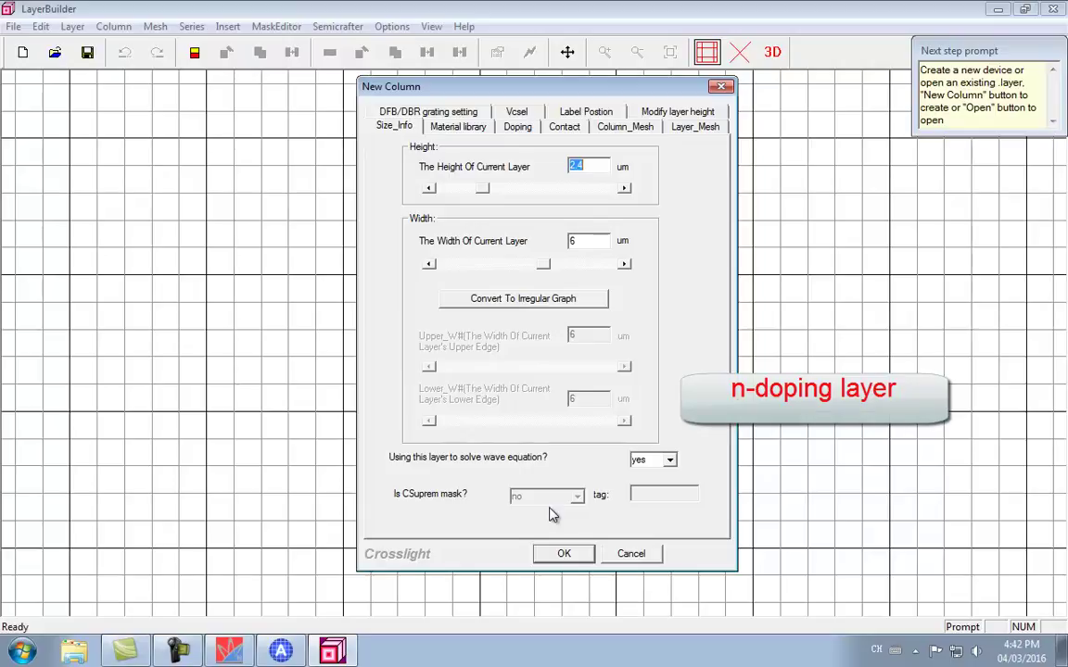
text(3)
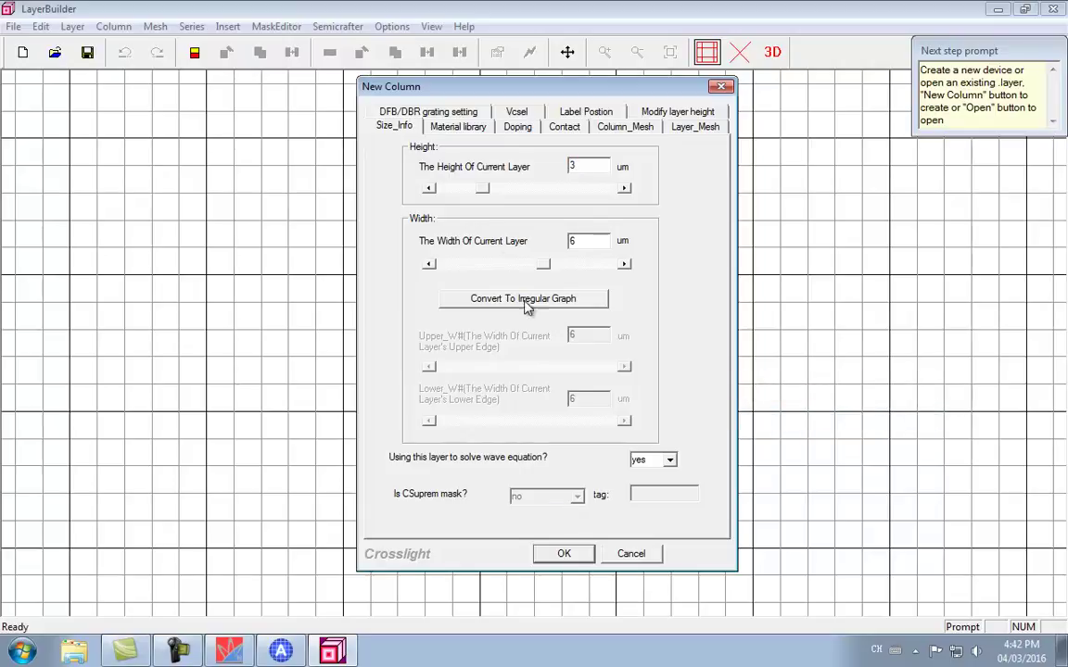
click(454, 124)
click(423, 253)
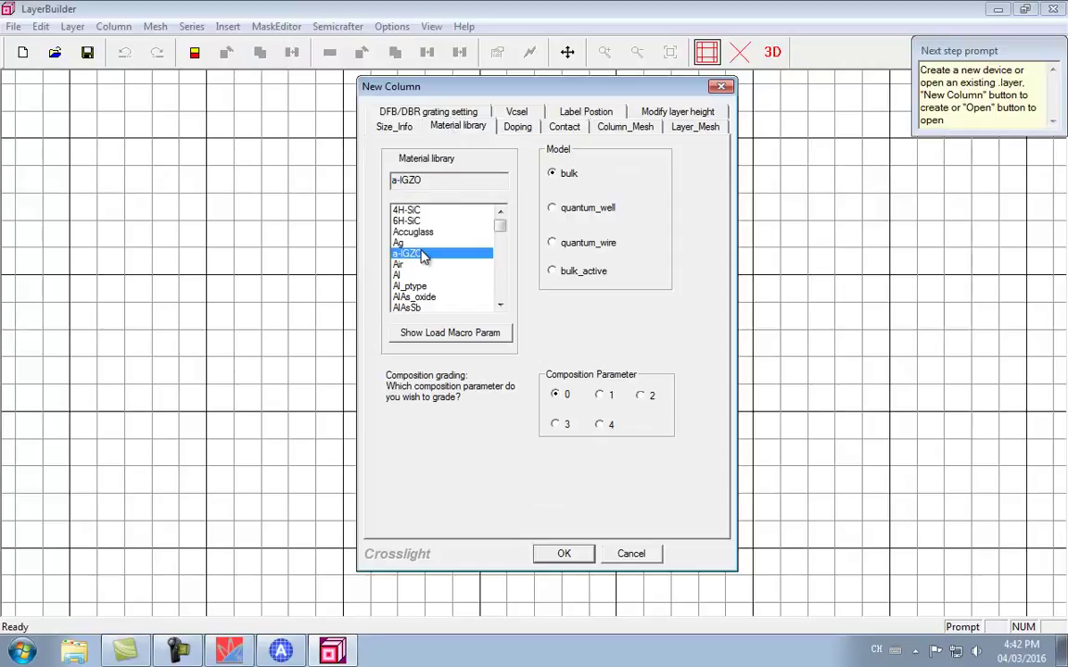
key(Down)
key(Down)
key(Down)
key(Down)
key(Down)
key(Down)
key(Down)
key(Down)
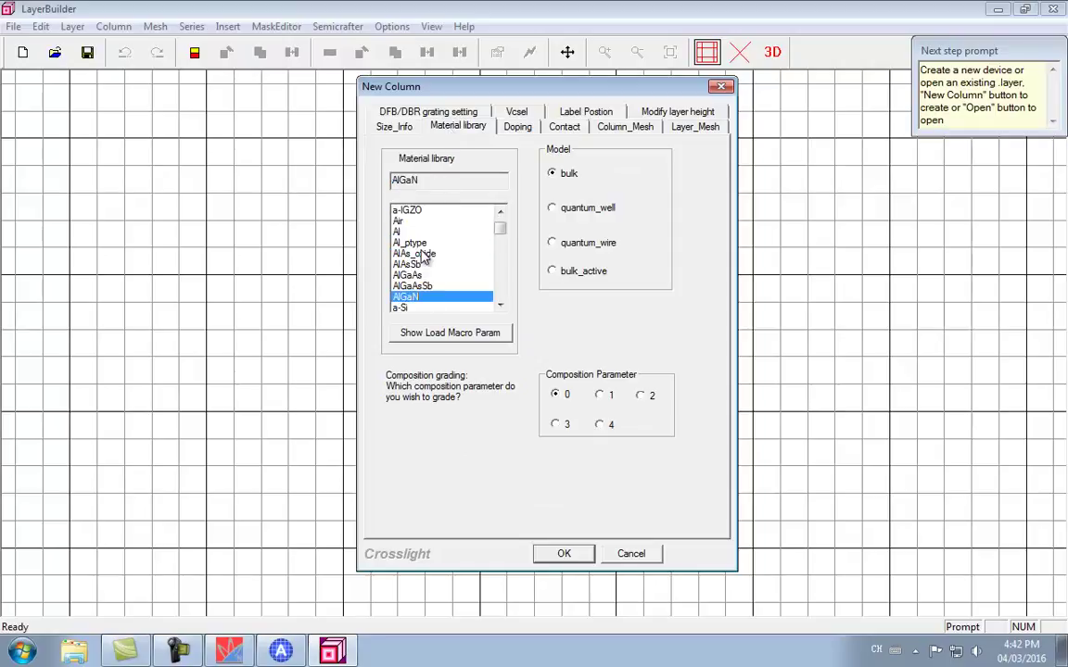
click(442, 335)
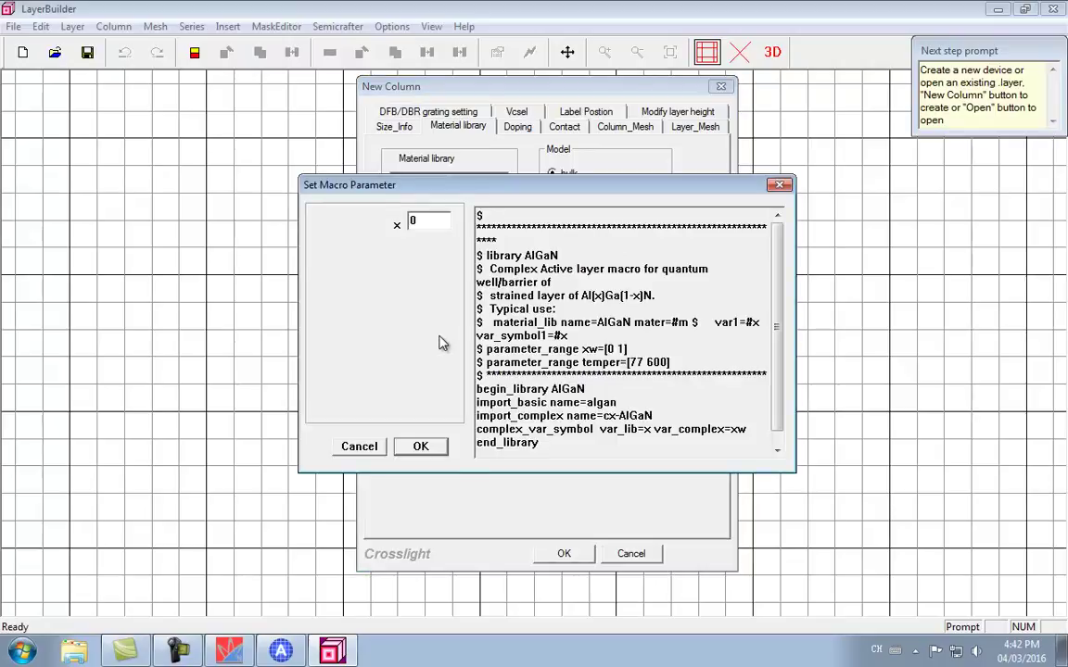
click(421, 445)
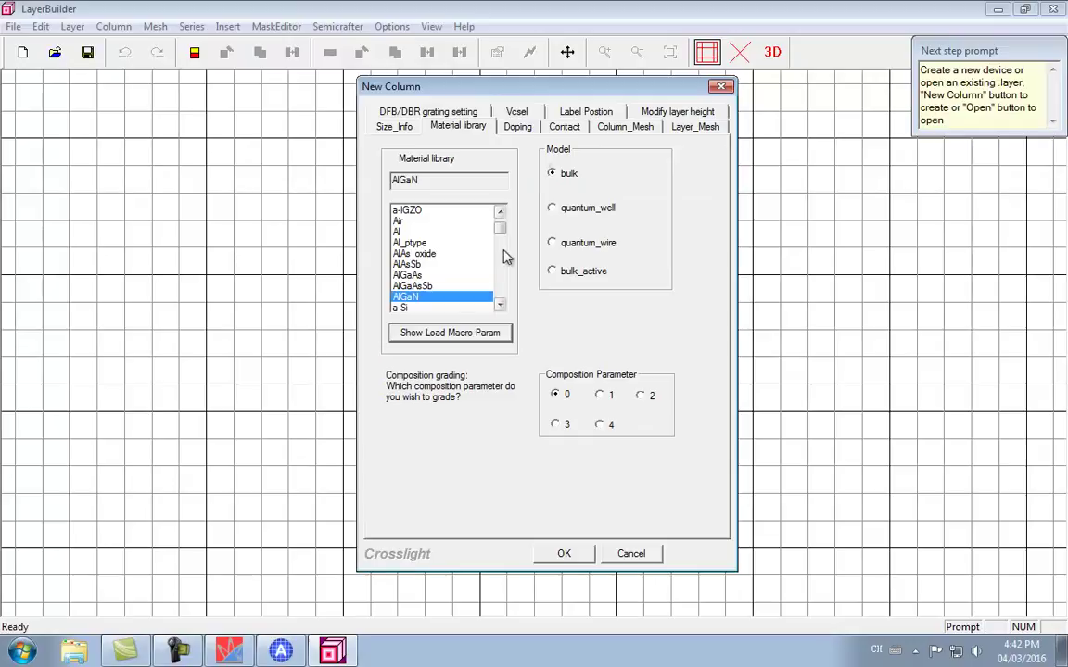
Step: Set the column's doping to N type at 5e24 m^-3 and its layer mesh number to 10, and create the column
click(515, 128)
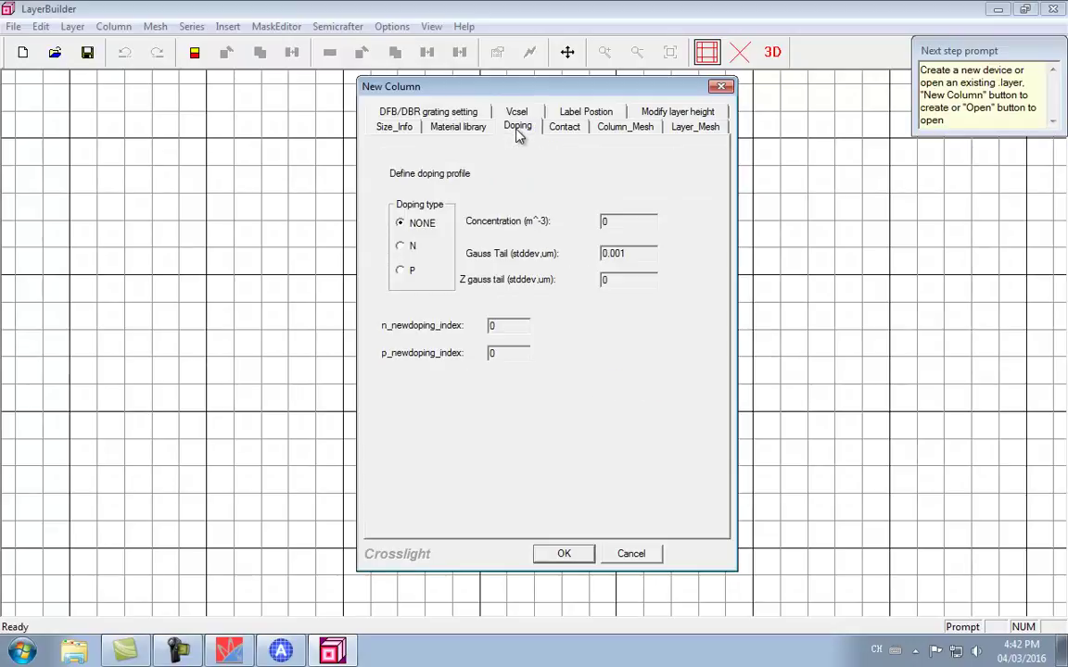
click(400, 246)
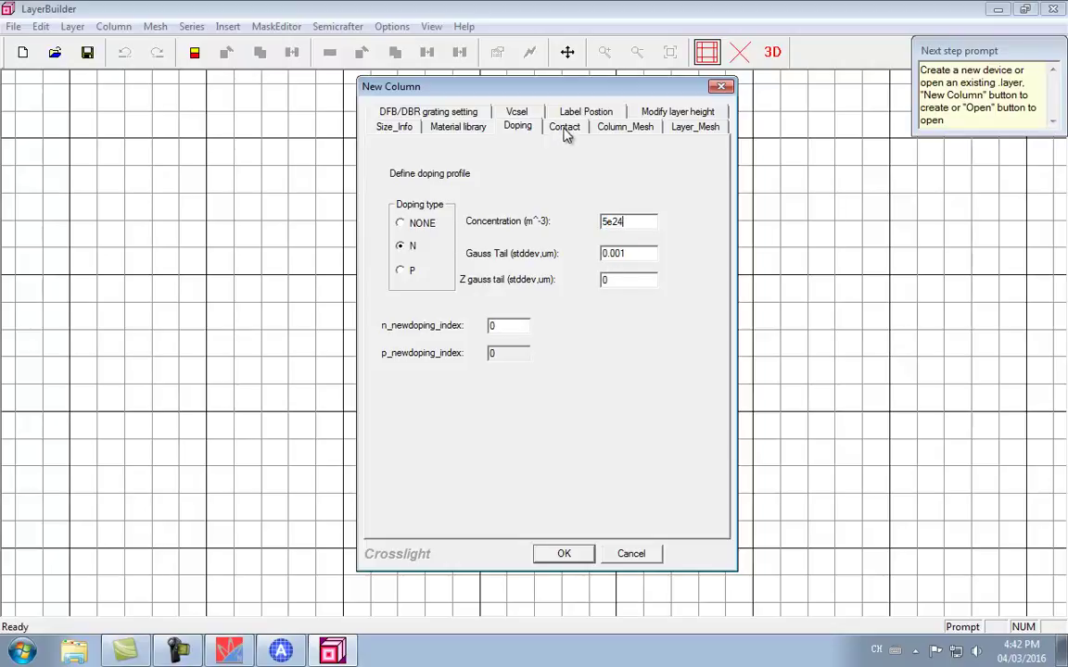
click(695, 127)
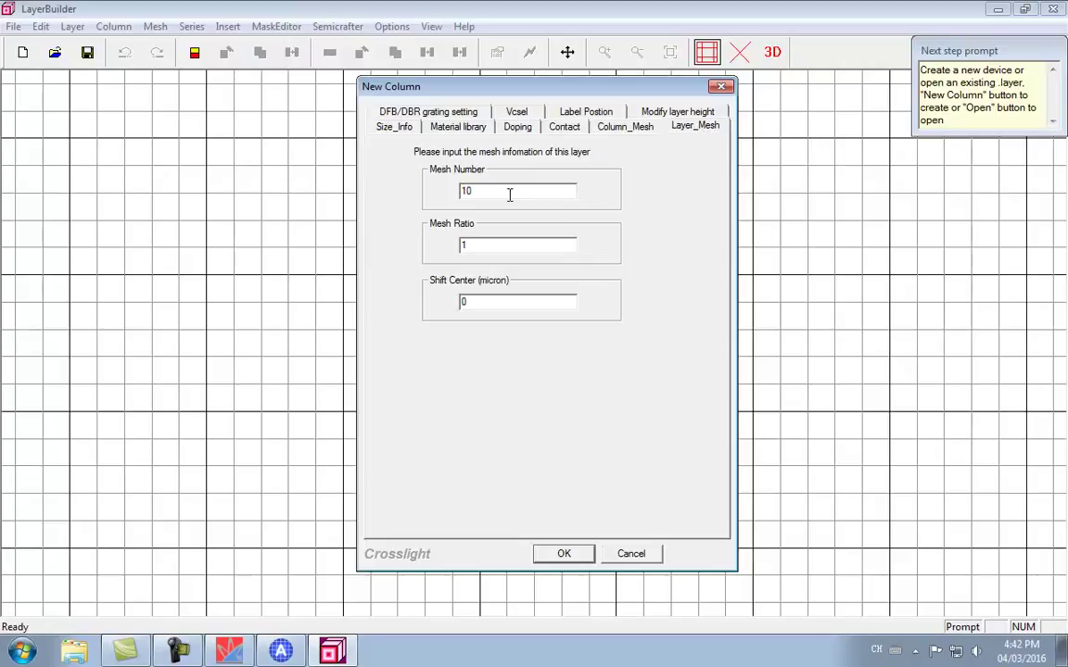
click(501, 245)
click(567, 556)
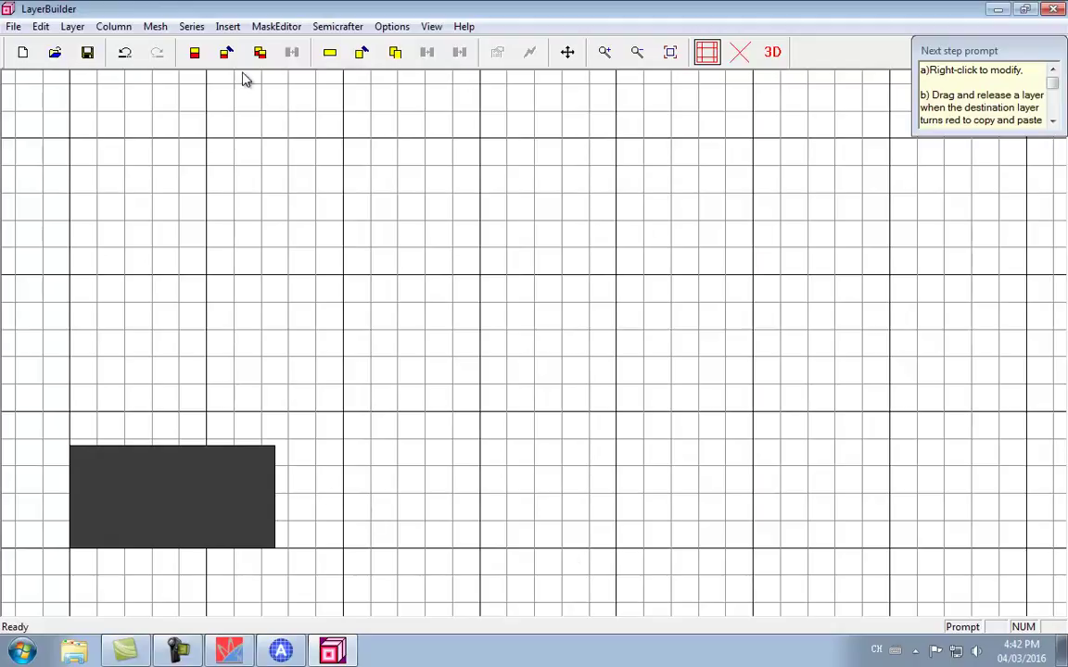
Step: Start a new layer 0.015 um high for the quantum barrier and assign it InGaN with macro parameter x at 0
click(330, 54)
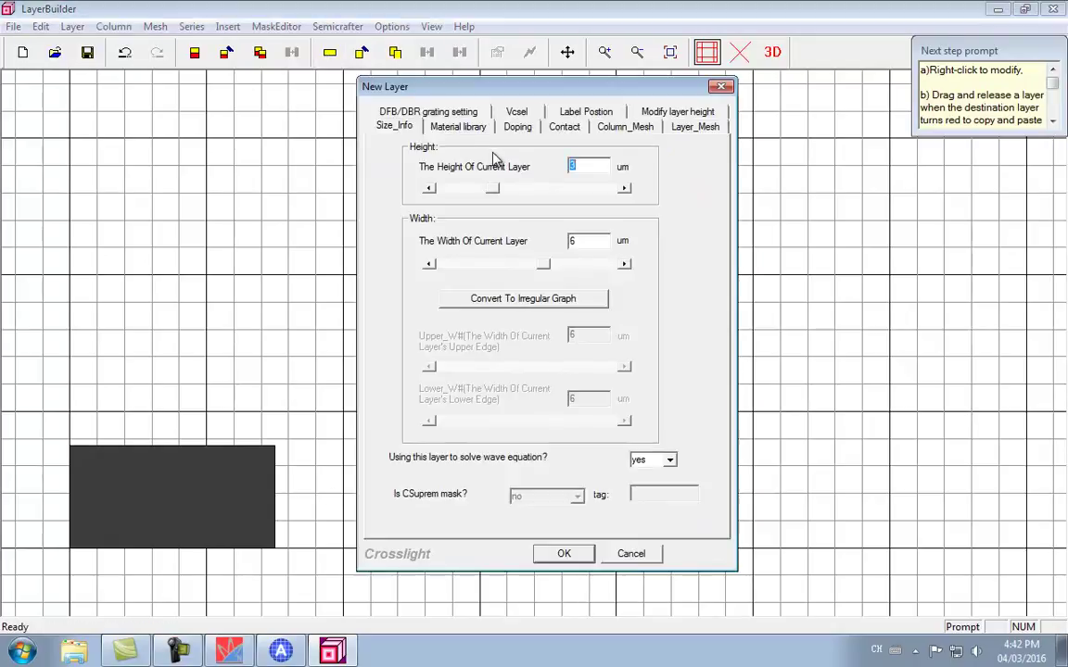
text(0.015)
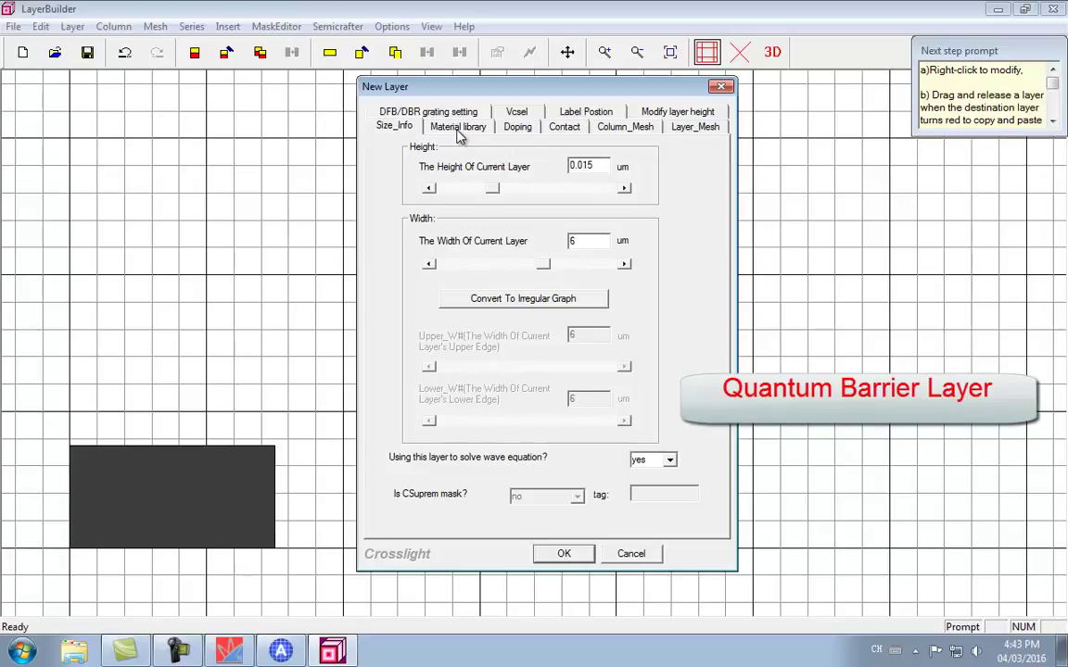
click(457, 127)
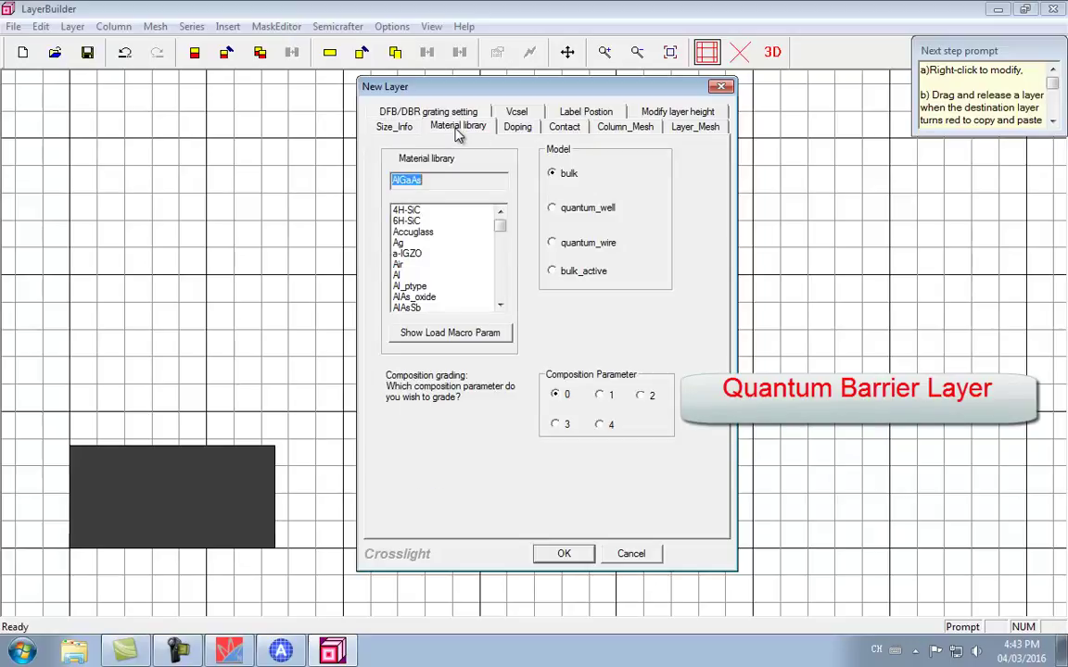
click(424, 289)
scroll(425, 293, down, 5)
click(424, 296)
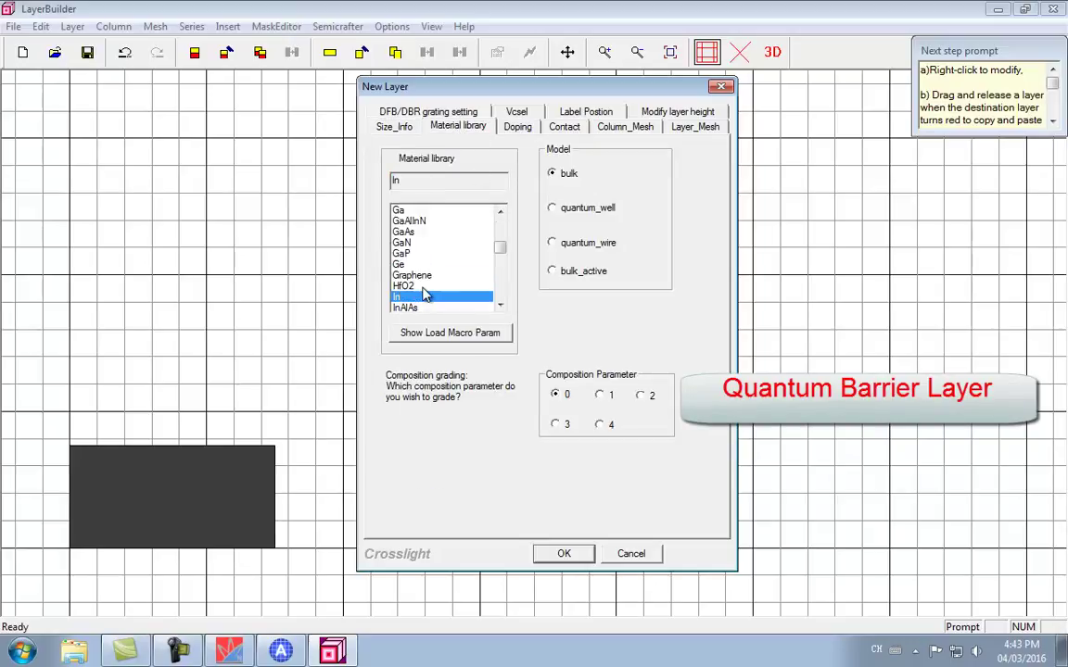
scroll(424, 292, down, 4)
scroll(424, 290, down, 1)
click(423, 288)
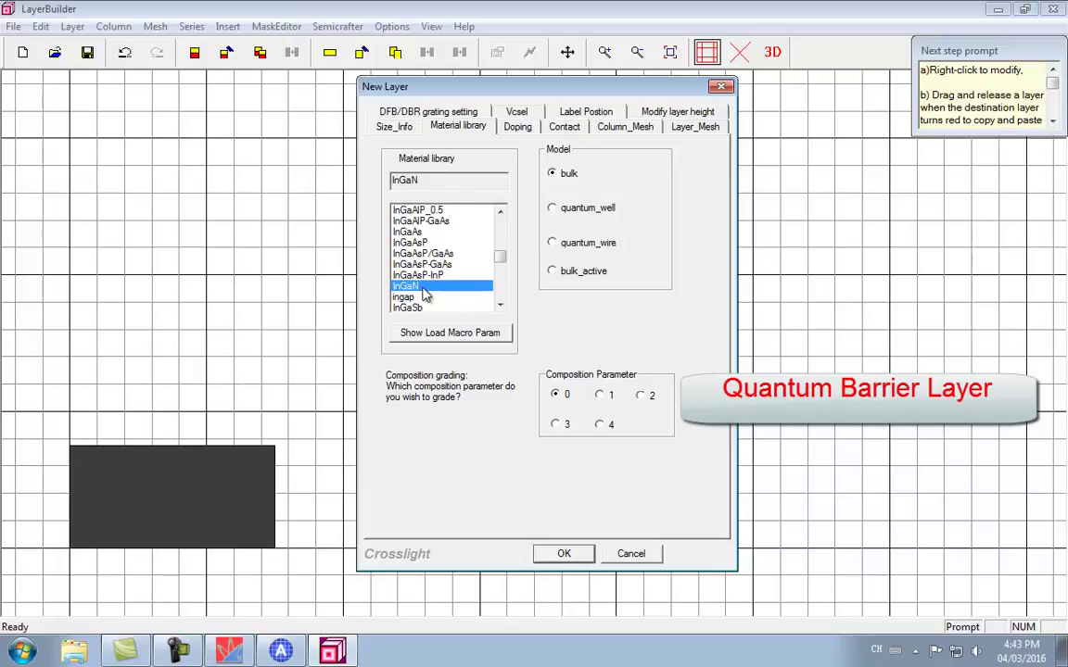
click(433, 334)
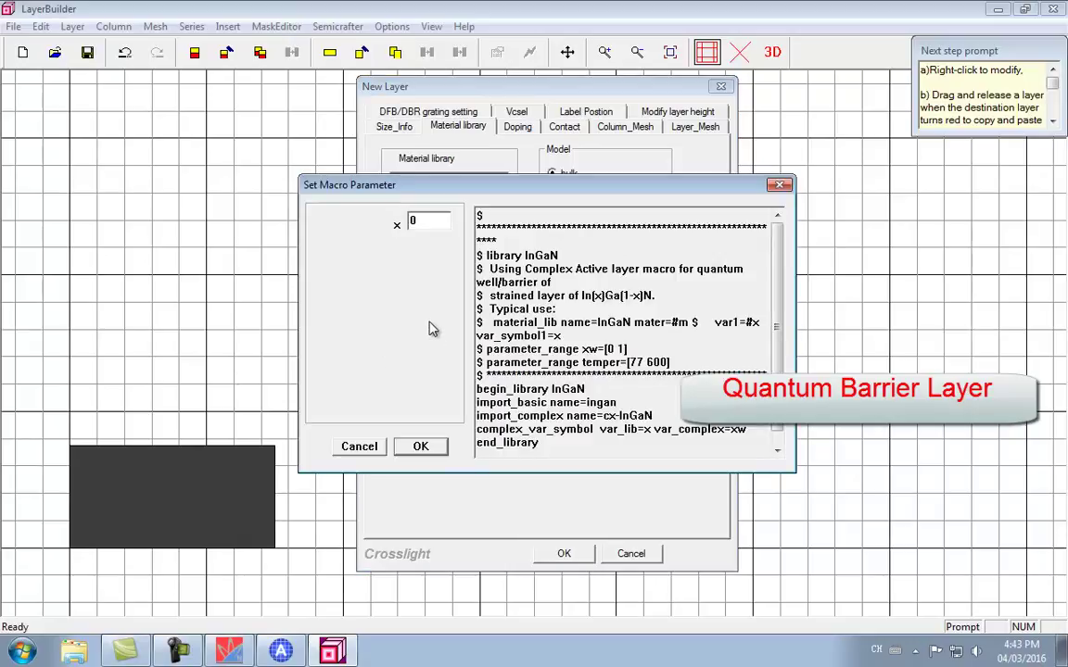
click(419, 446)
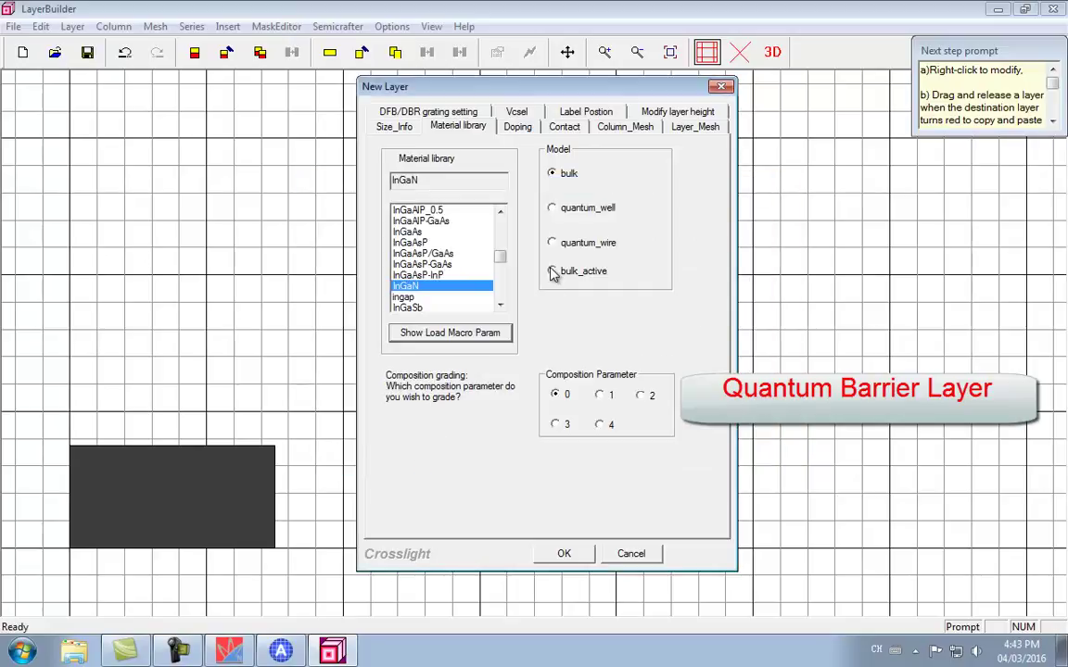
Step: Set the barrier layer's doping to N type at 3e23 m^-3 and its mesh number to 6, and create the layer
click(519, 128)
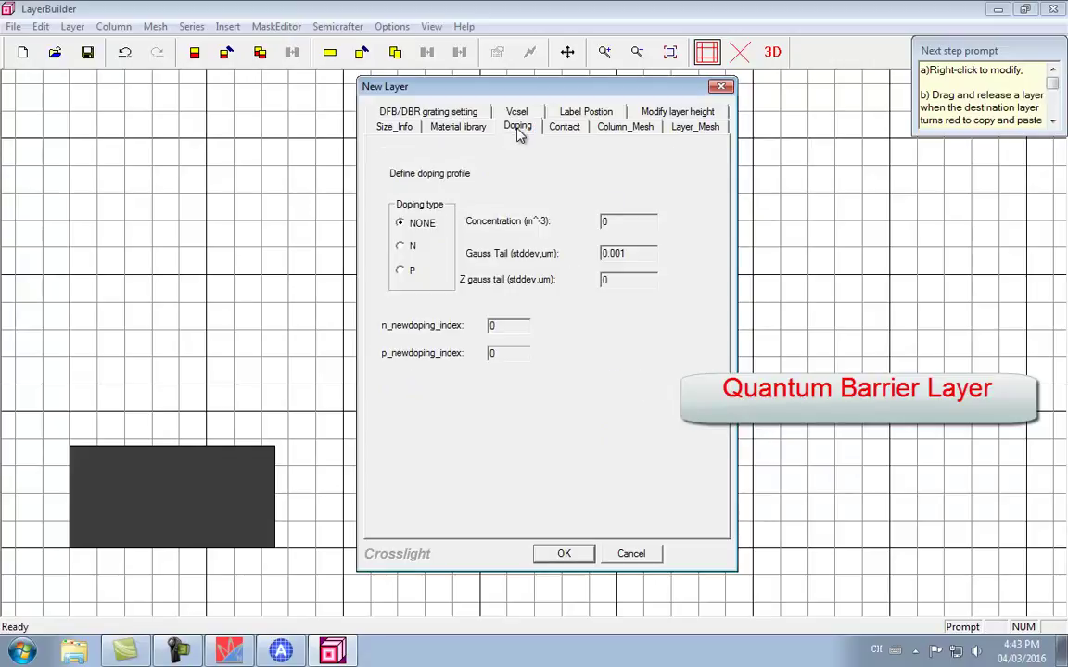
click(400, 245)
double_click(627, 222)
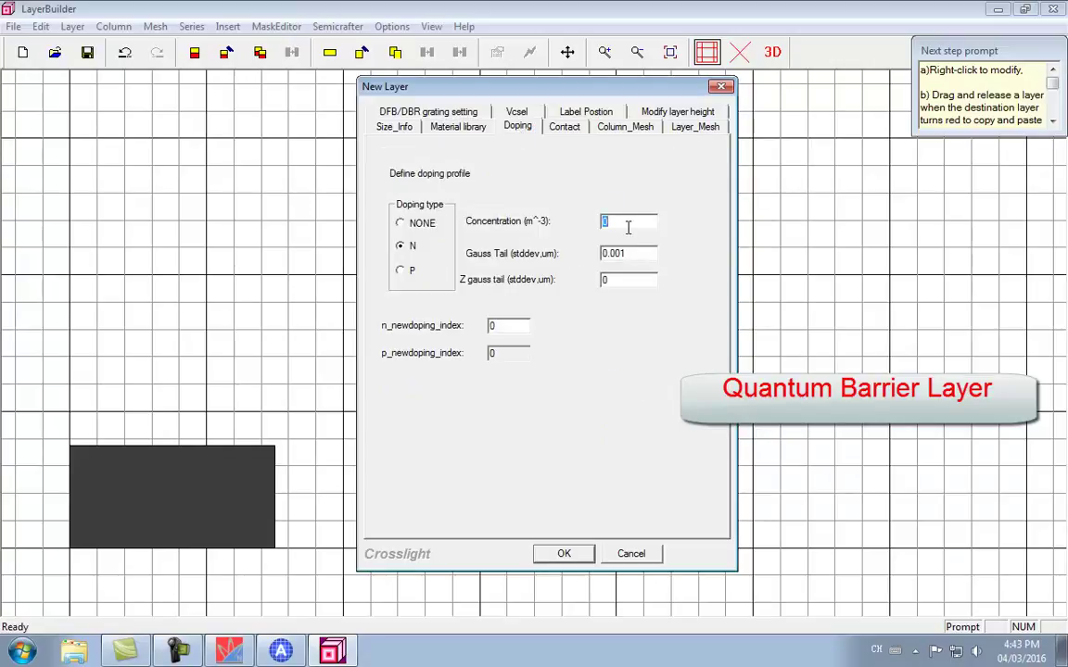
text(3e23)
click(690, 127)
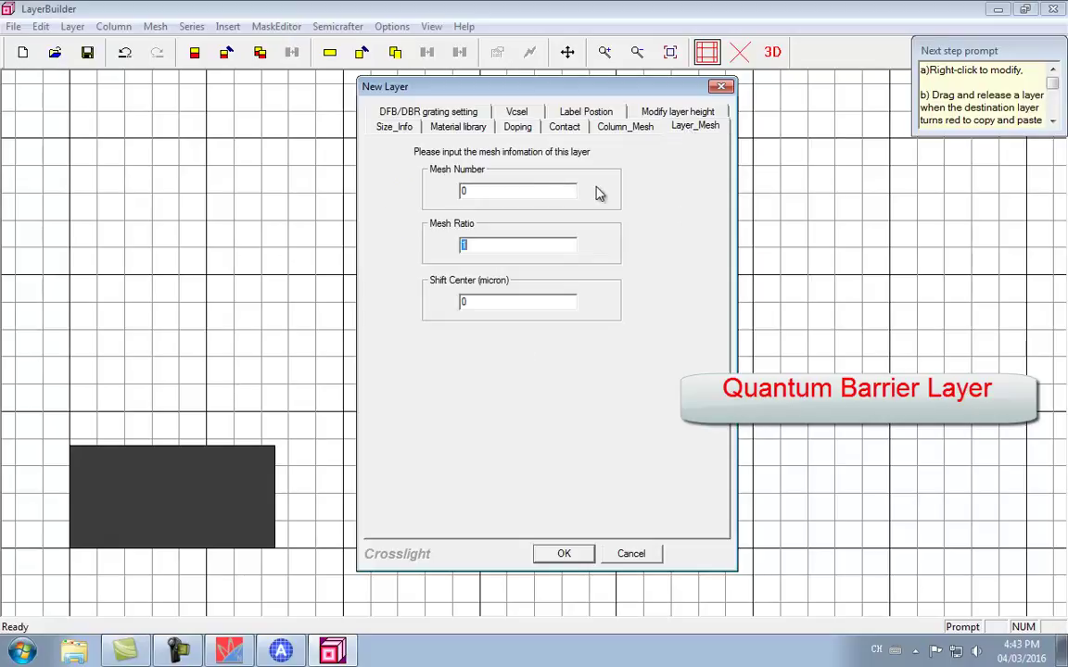
text(6)
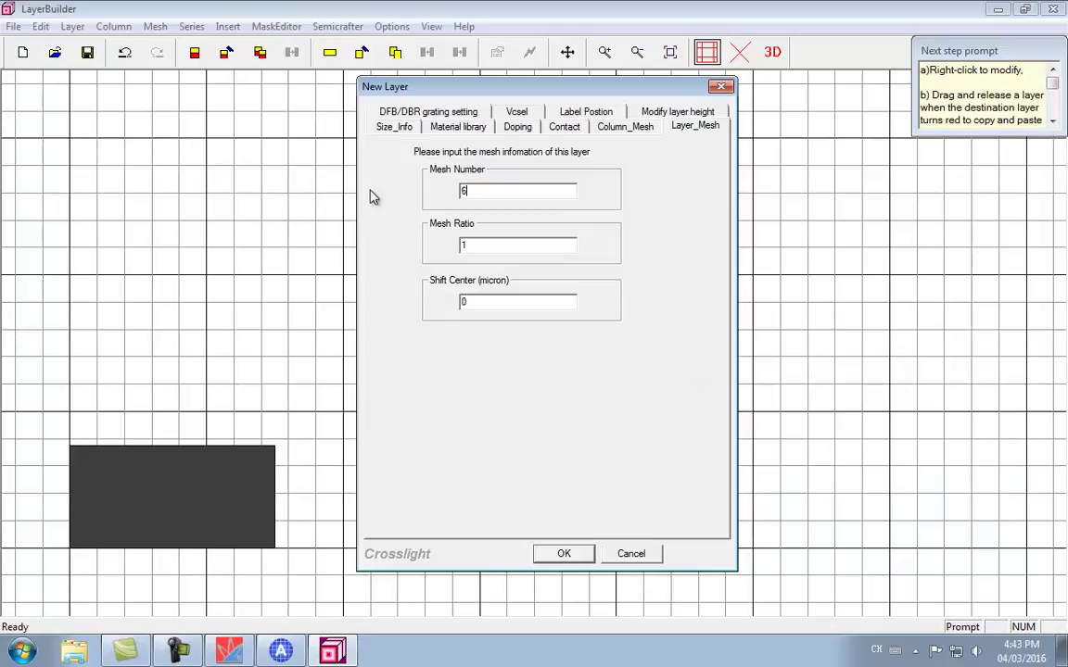
click(575, 558)
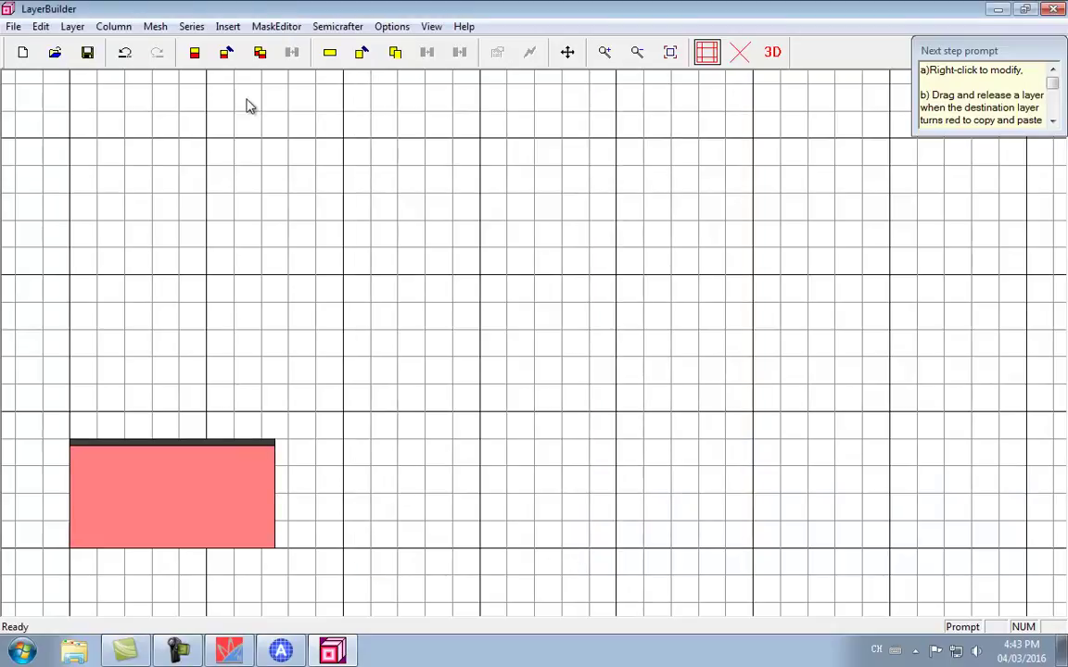
Step: Start a new layer 0.003 um high for the quantum well and choose InGaN as its material
click(330, 53)
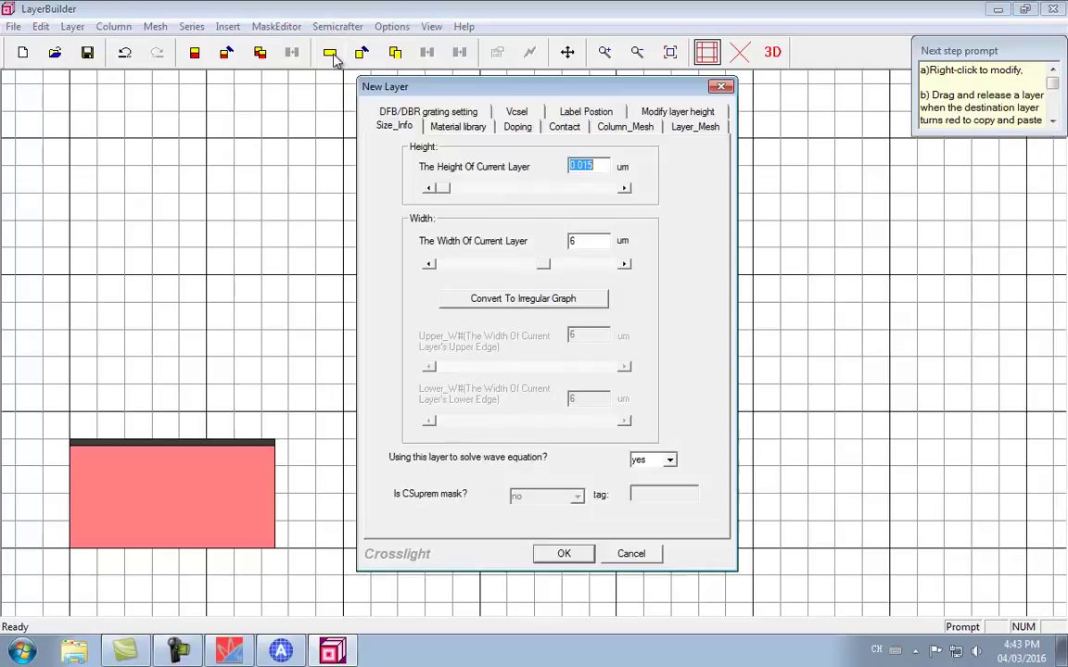
text(03)
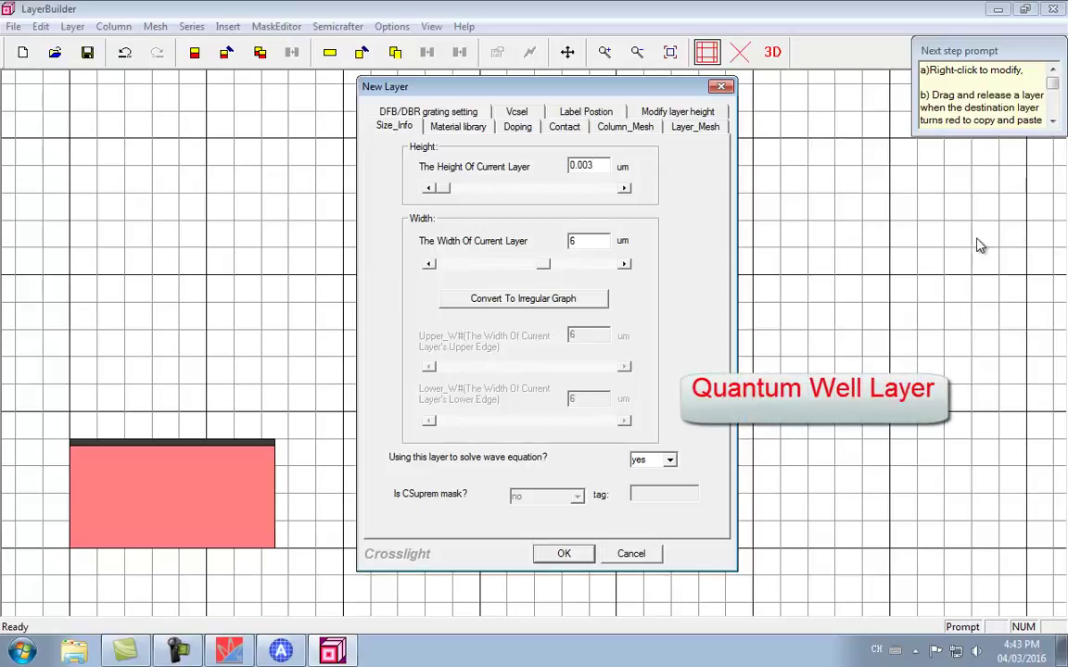
click(424, 124)
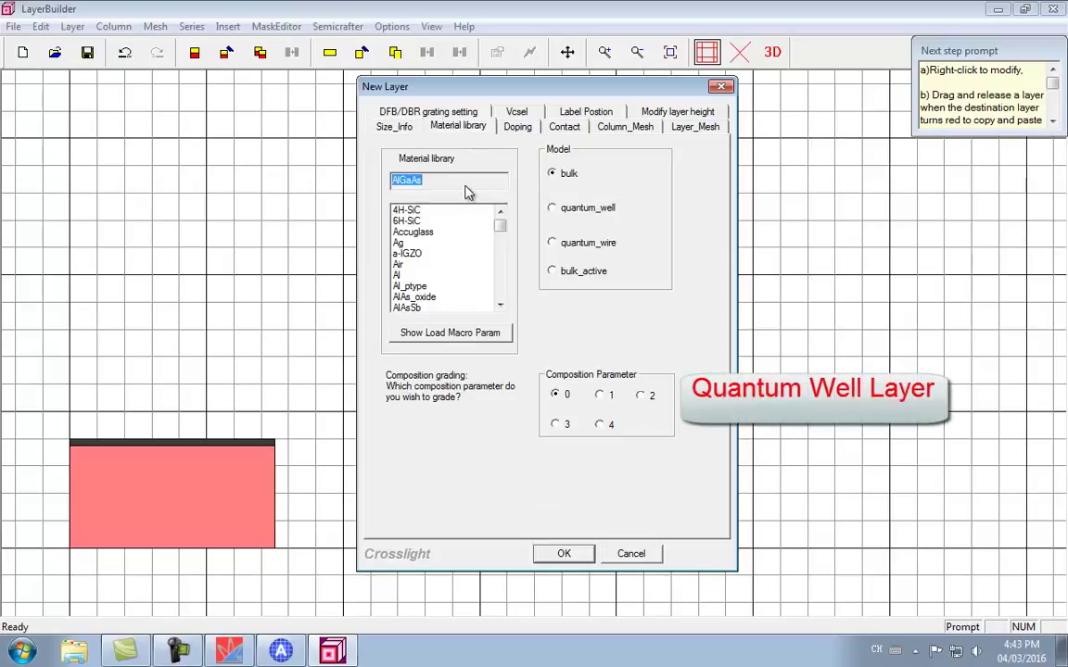
click(418, 288)
key(Down)
key(Down)
key(Down)
key(Down)
key(Down)
key(Down)
key(Down)
key(Down)
key(Down)
key(Down)
key(Down)
key(Down)
key(Down)
key(Down)
key(Down)
key(Down)
key(Down)
key(Down)
key(Down)
key(Down)
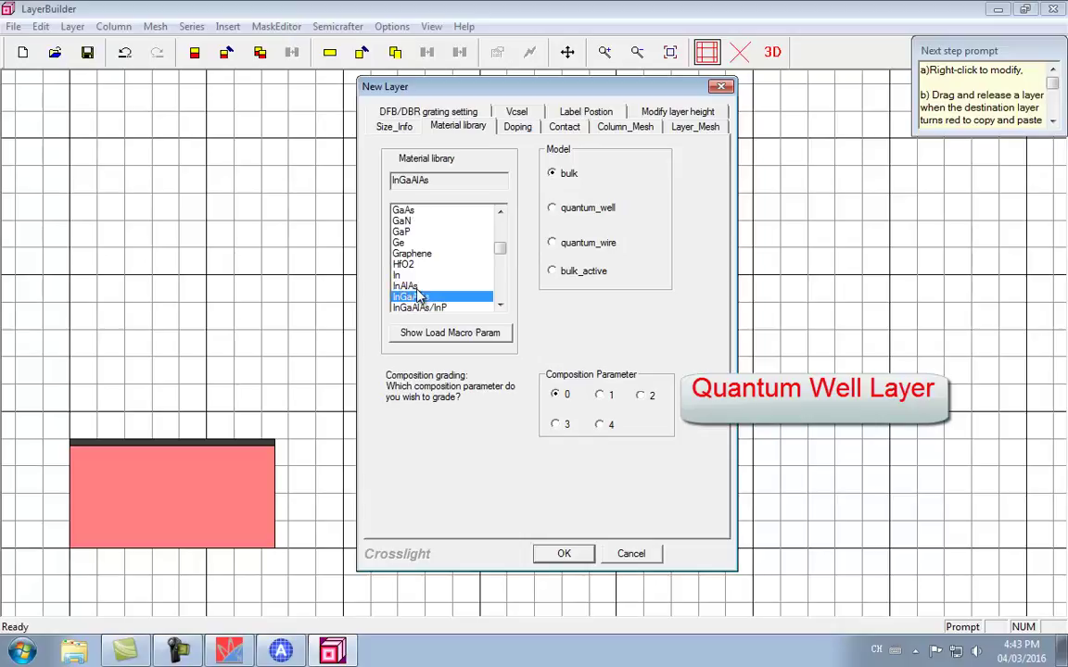
key(Down)
key(Down)
key(Down)
key(Down)
key(Down)
key(Down)
key(Down)
key(Down)
key(Down)
key(Down)
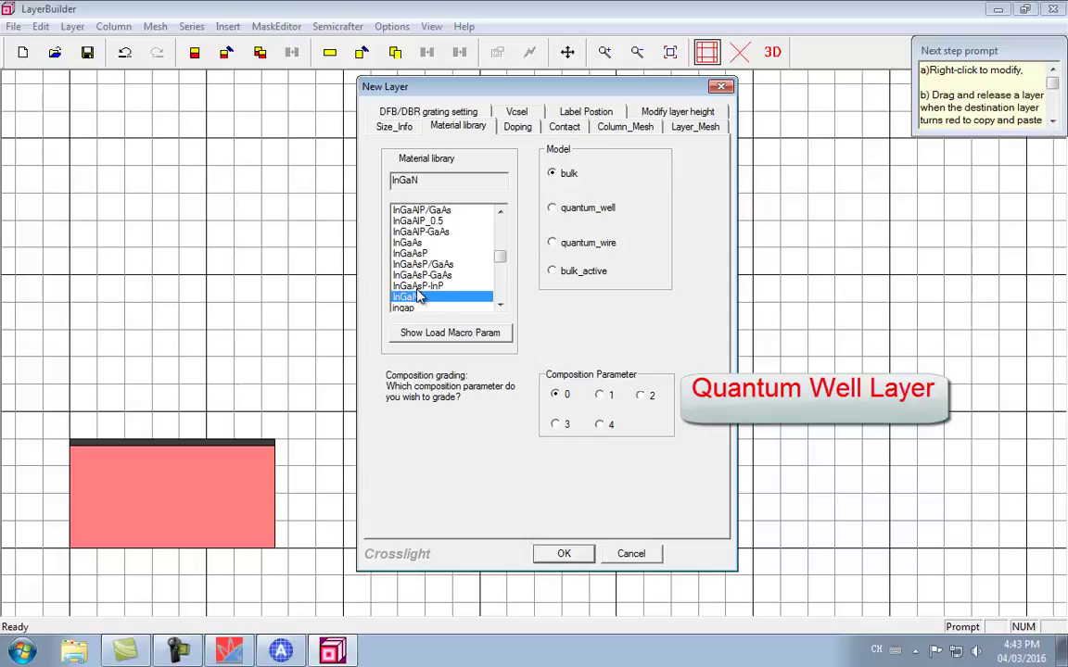
Step: Set the quantum well layer's InGaN macro parameter x to 0.11 and its model to quantum_well
click(447, 335)
click(431, 217)
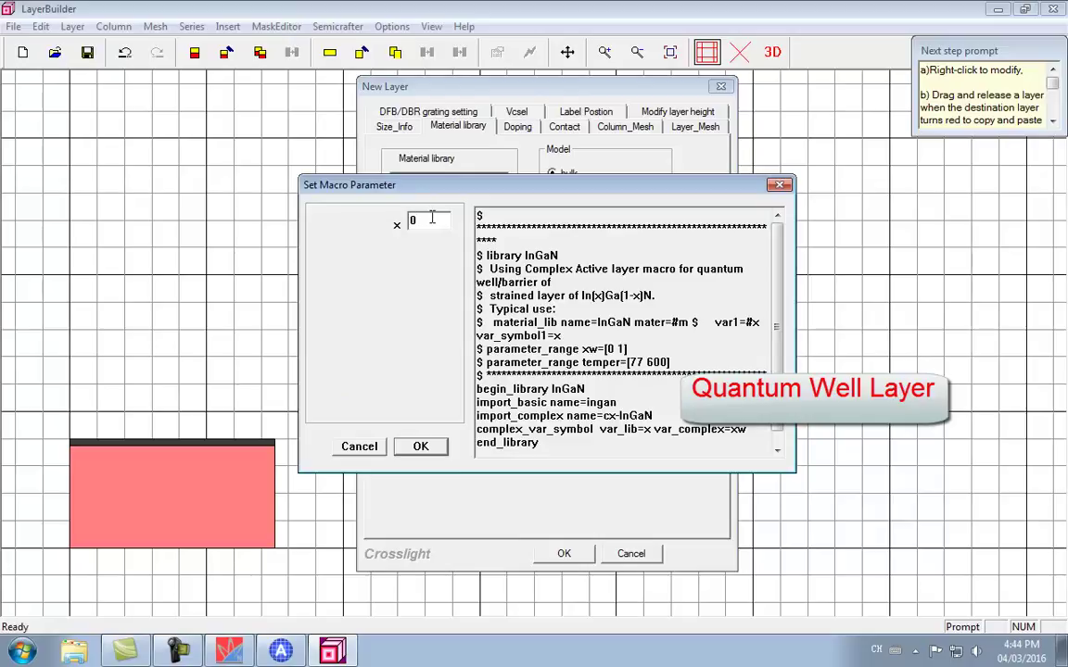
text(.11)
click(419, 446)
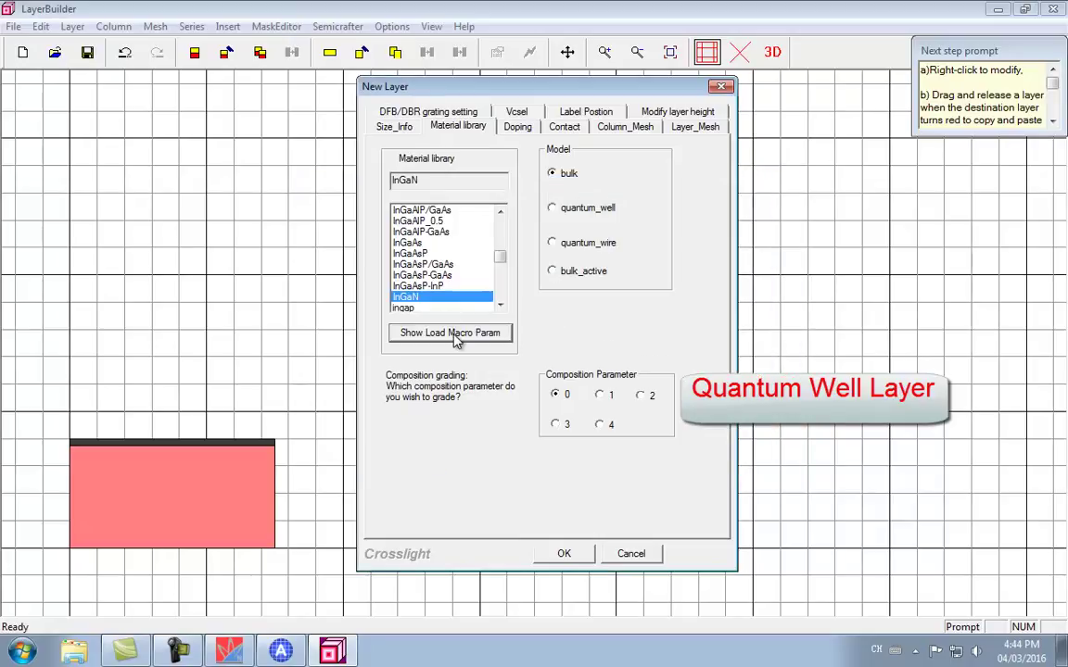
click(552, 210)
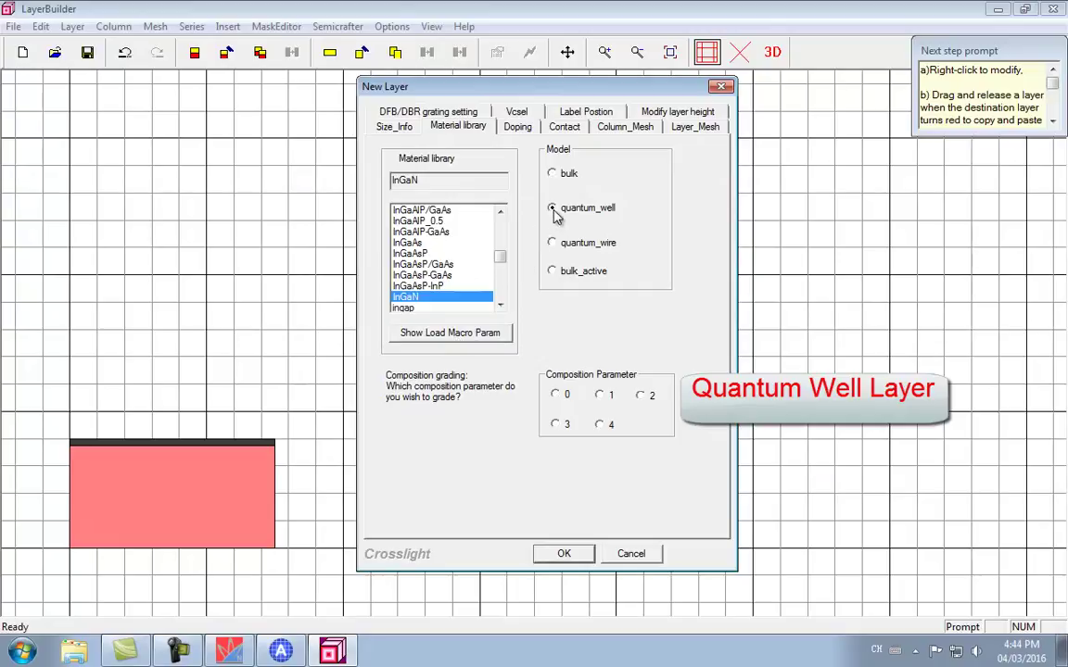
Step: Leave the quantum well layer undoped, set its mesh number to 6, and create the layer
click(516, 129)
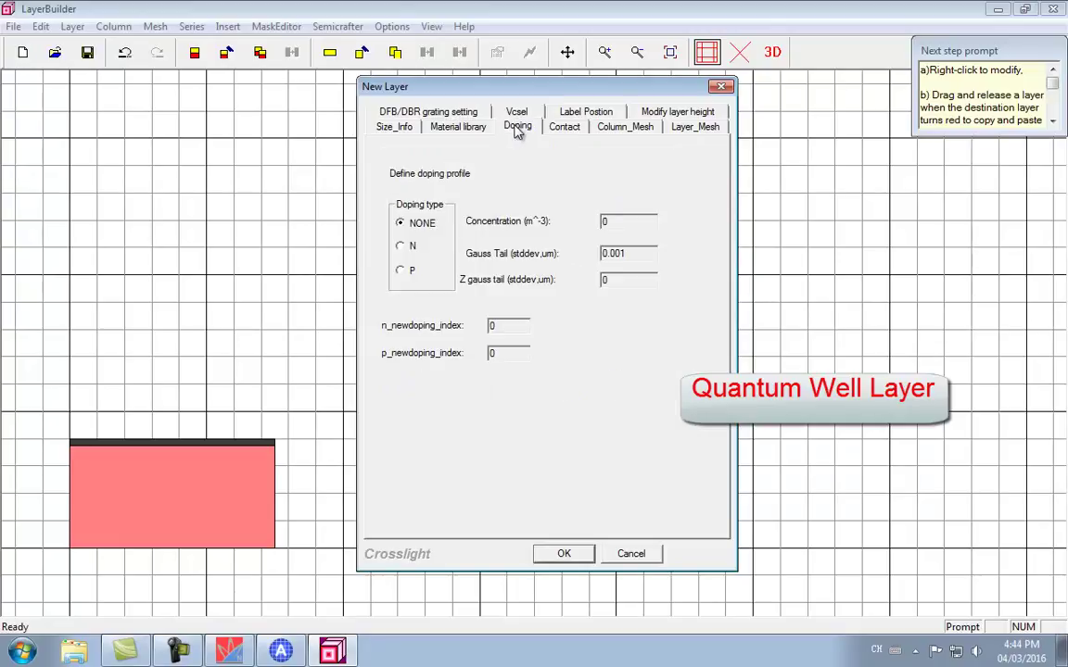
click(686, 129)
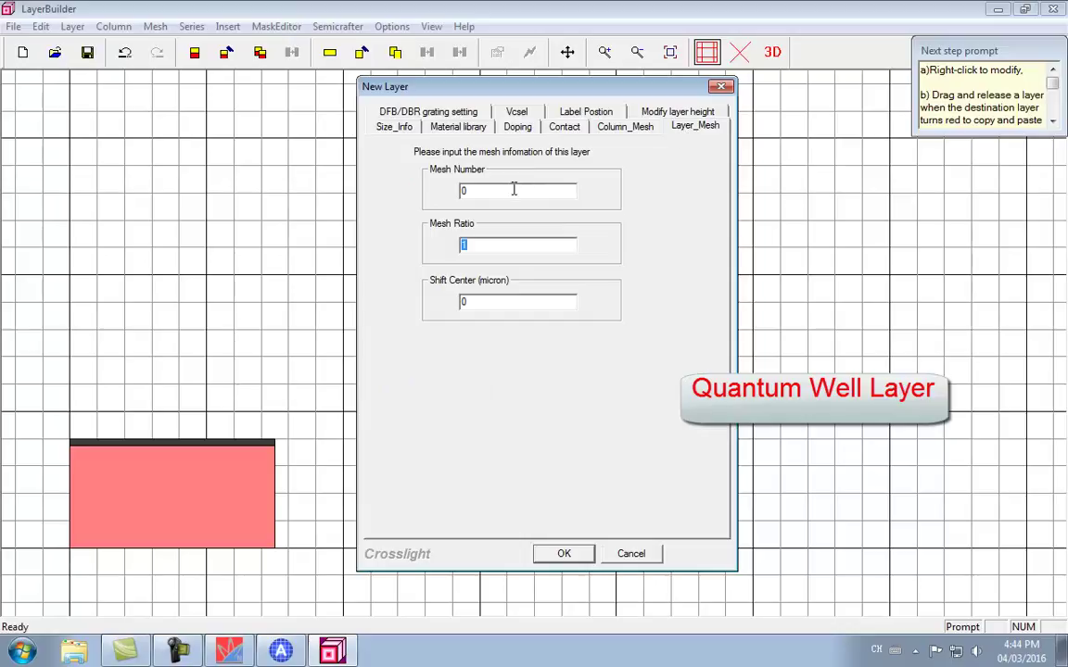
drag(509, 191, 432, 198)
text(6)
click(564, 553)
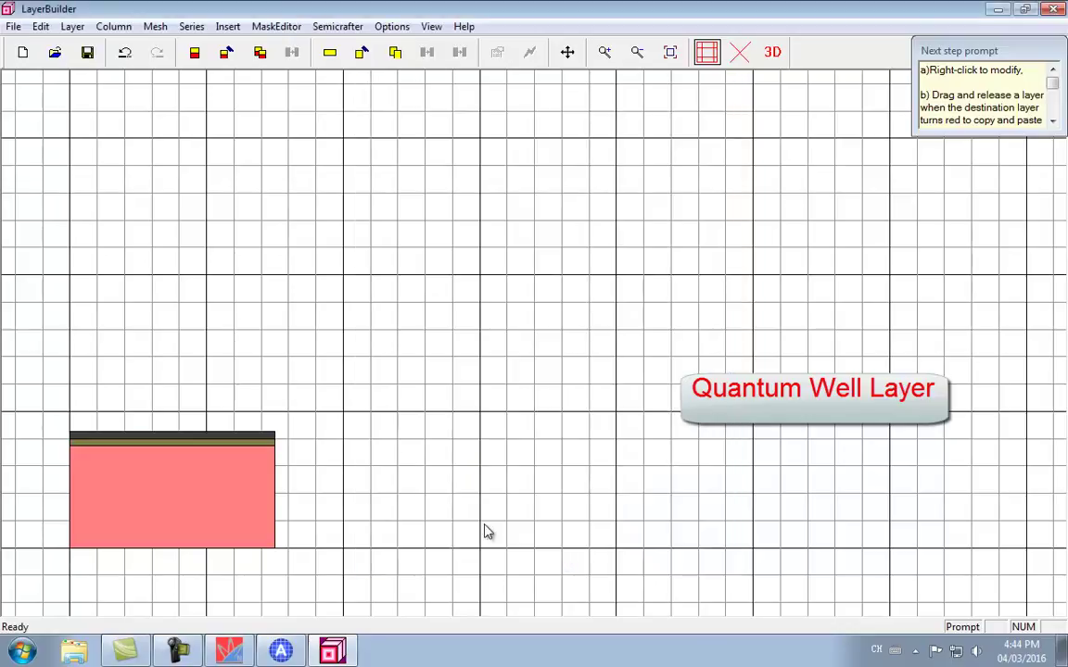
Step: Copy and paste the barrier and well layers alternately to build an MQW region of three wells enclosed by barriers
click(396, 55)
click(428, 55)
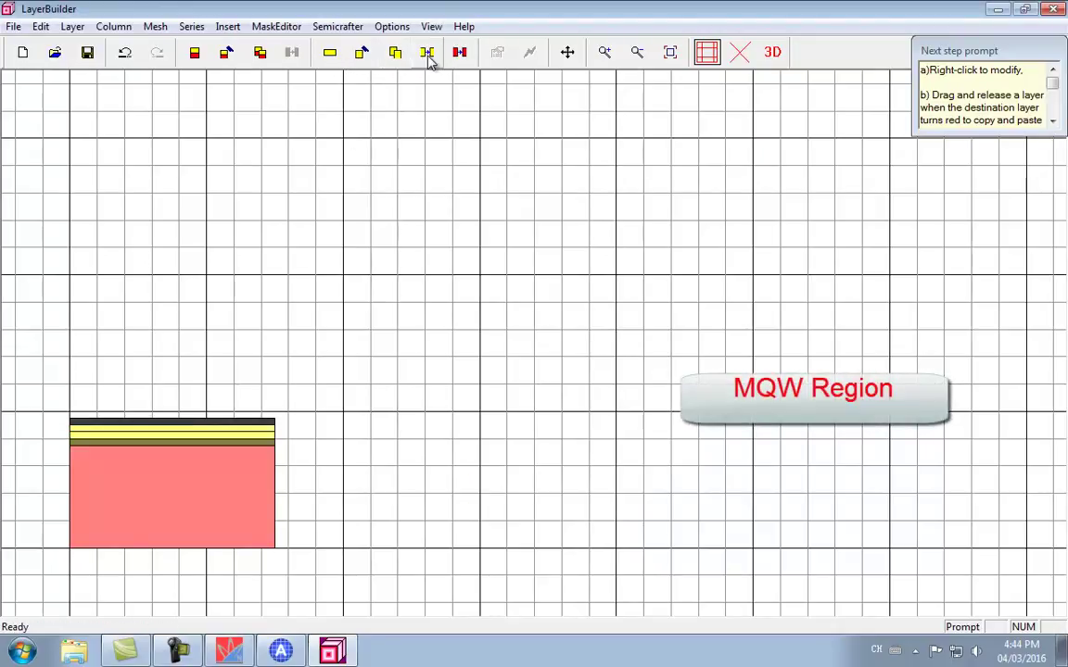
click(265, 443)
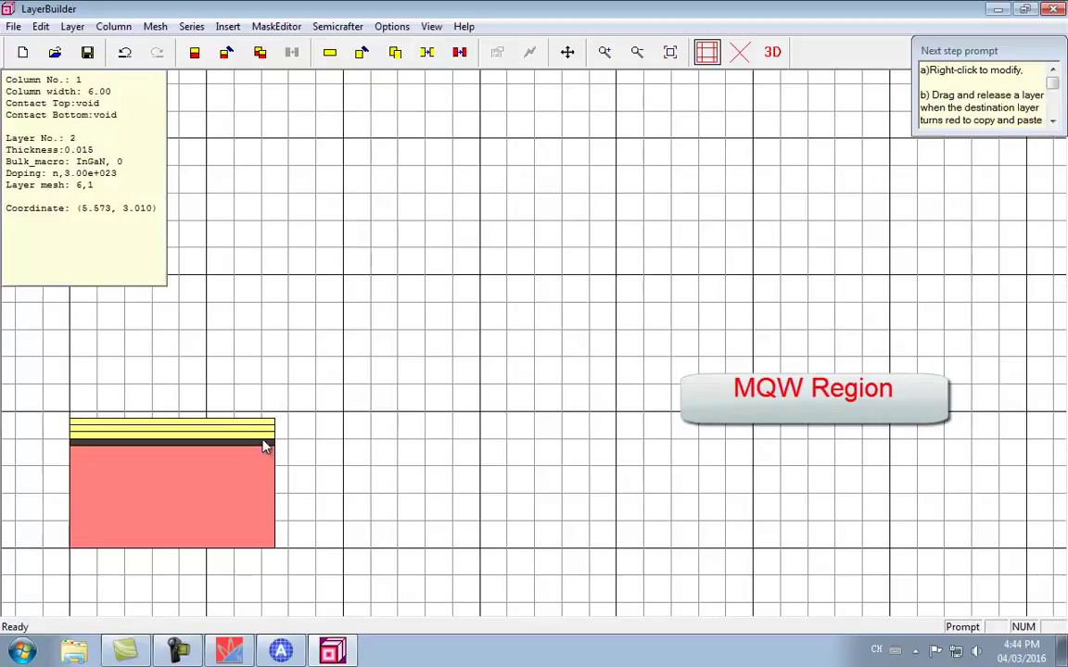
click(400, 57)
click(225, 441)
click(427, 57)
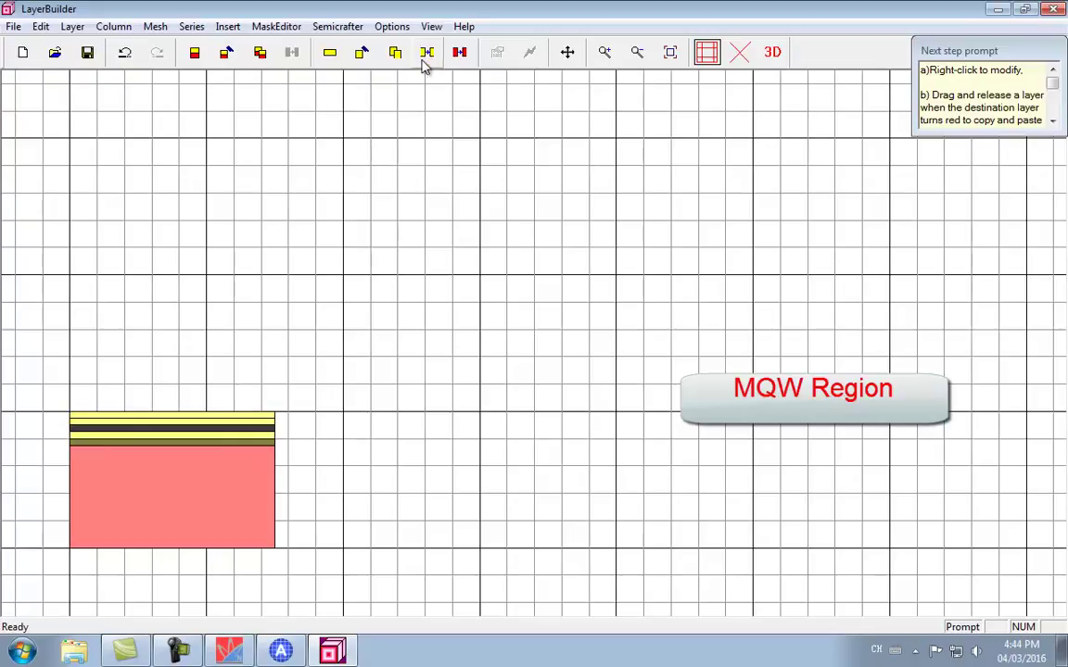
click(393, 56)
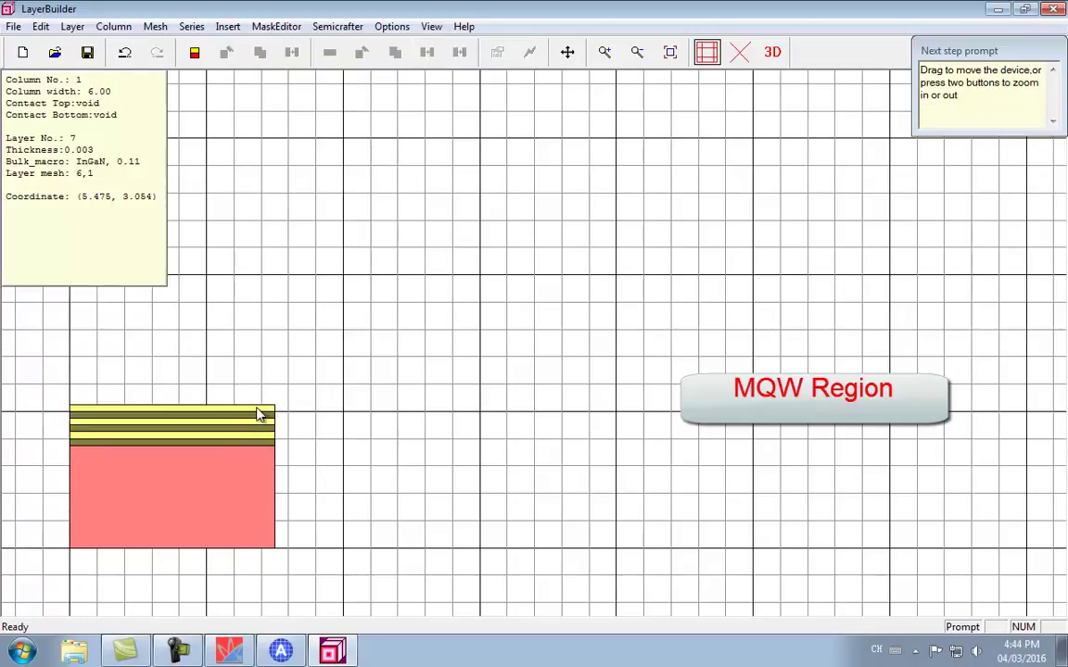
click(257, 412)
click(432, 54)
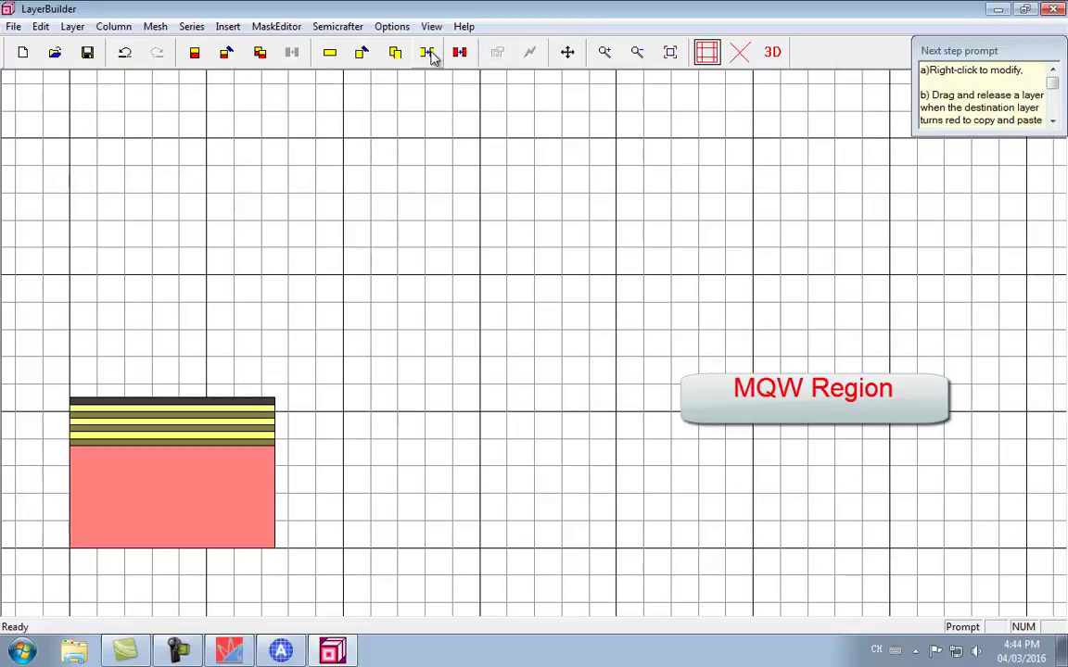
Step: Start a new layer 0.08 um high for the EBL and assign it AlGaN with macro parameter x at 0.12
click(330, 52)
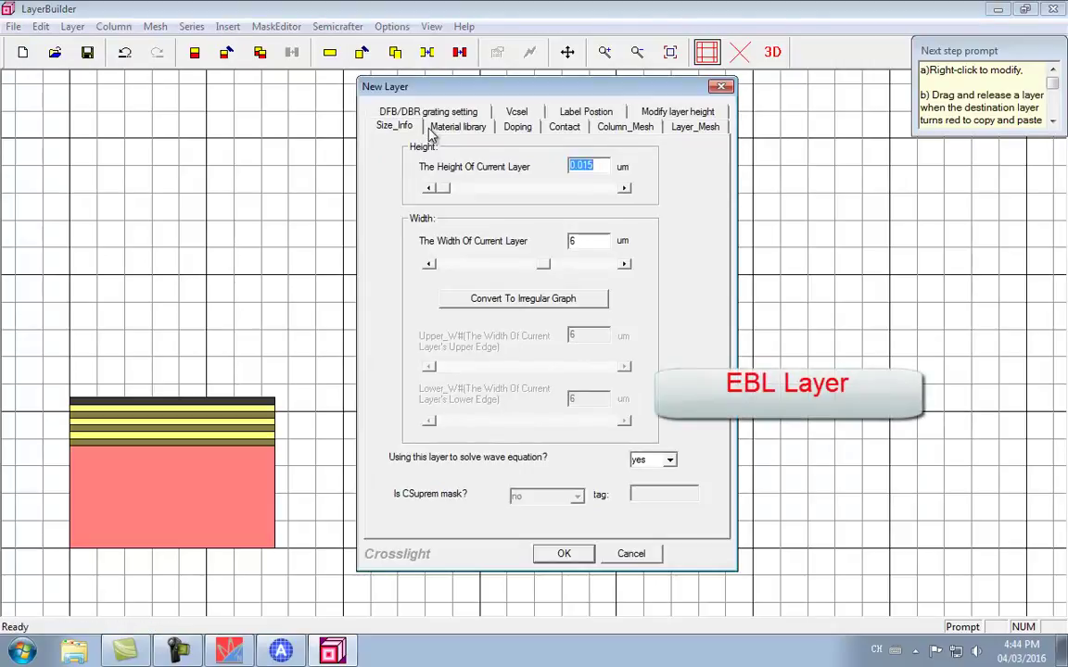
text(0.)
click(463, 126)
text(Al)
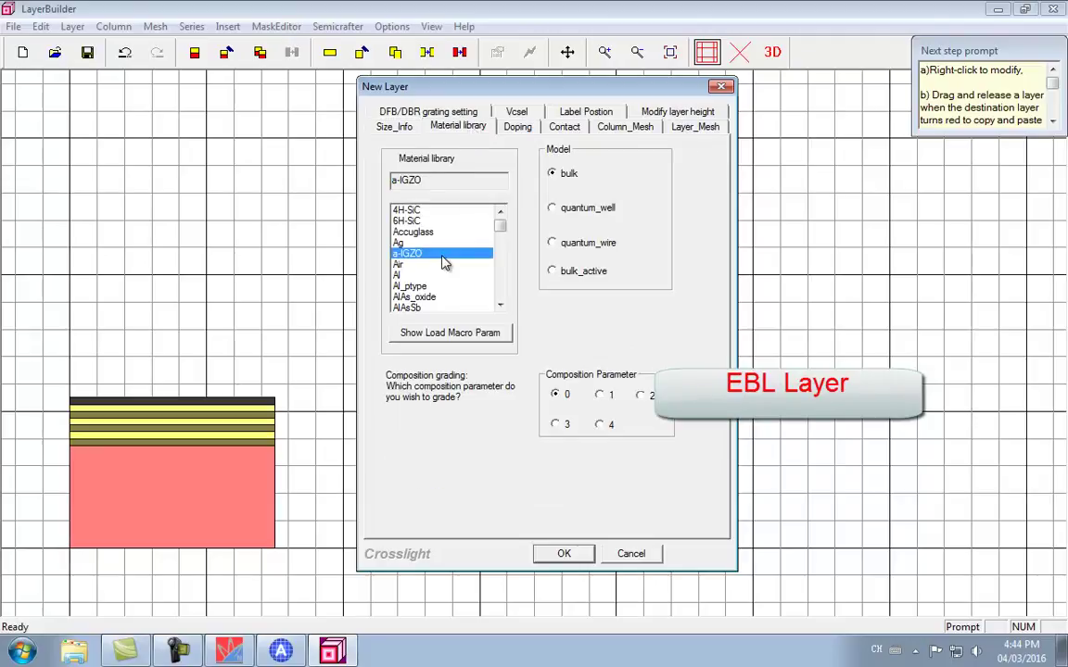
text(GaN)
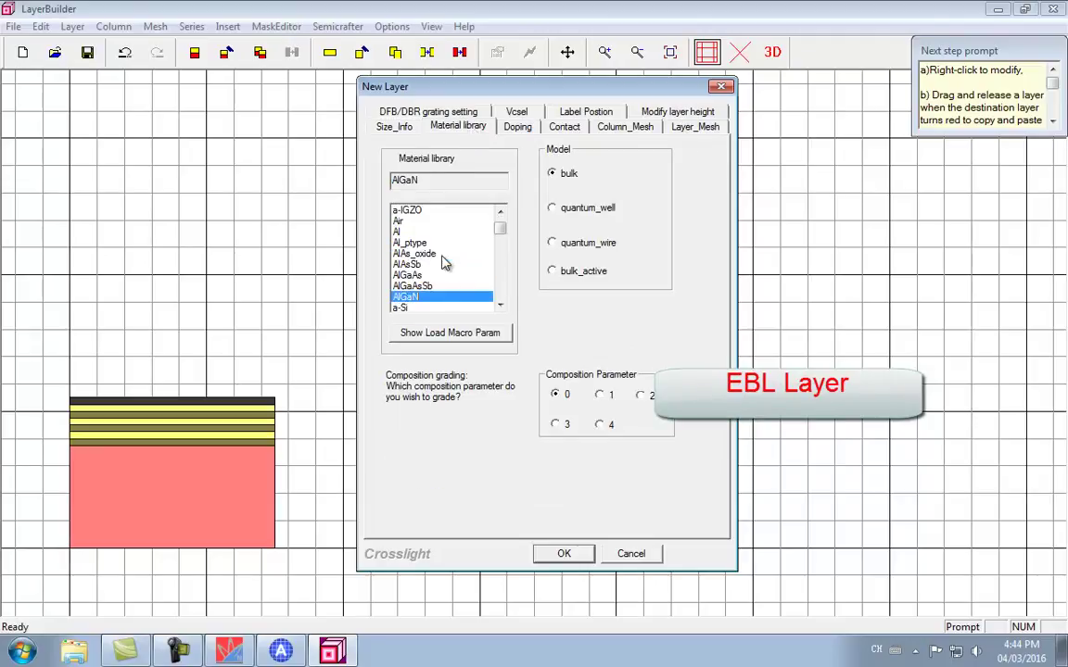
click(450, 333)
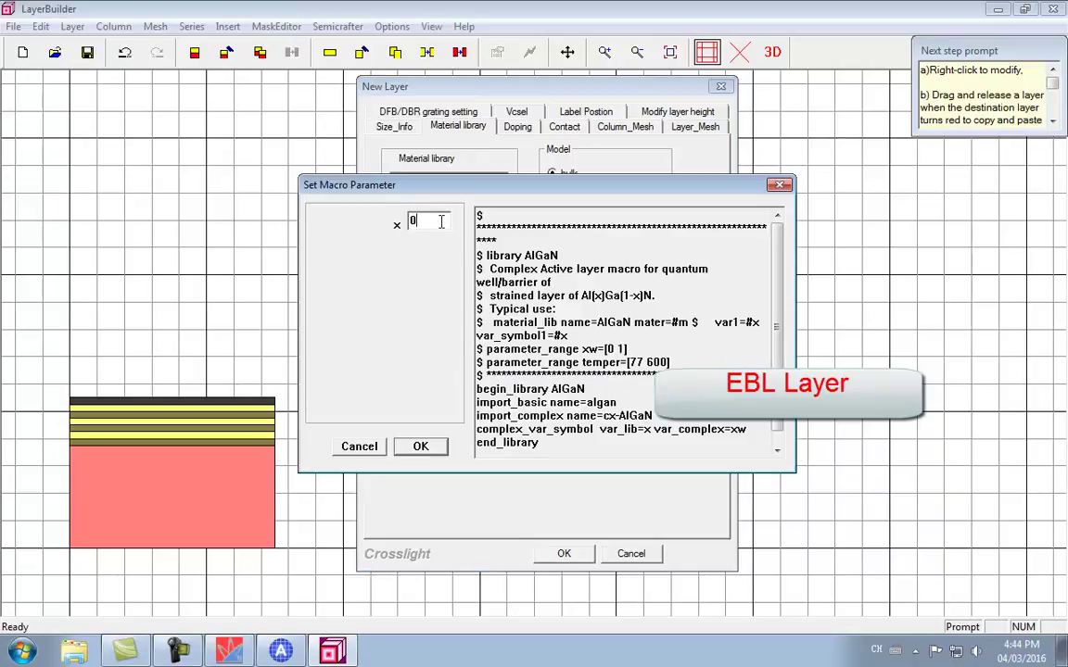
text(.12)
key(Return)
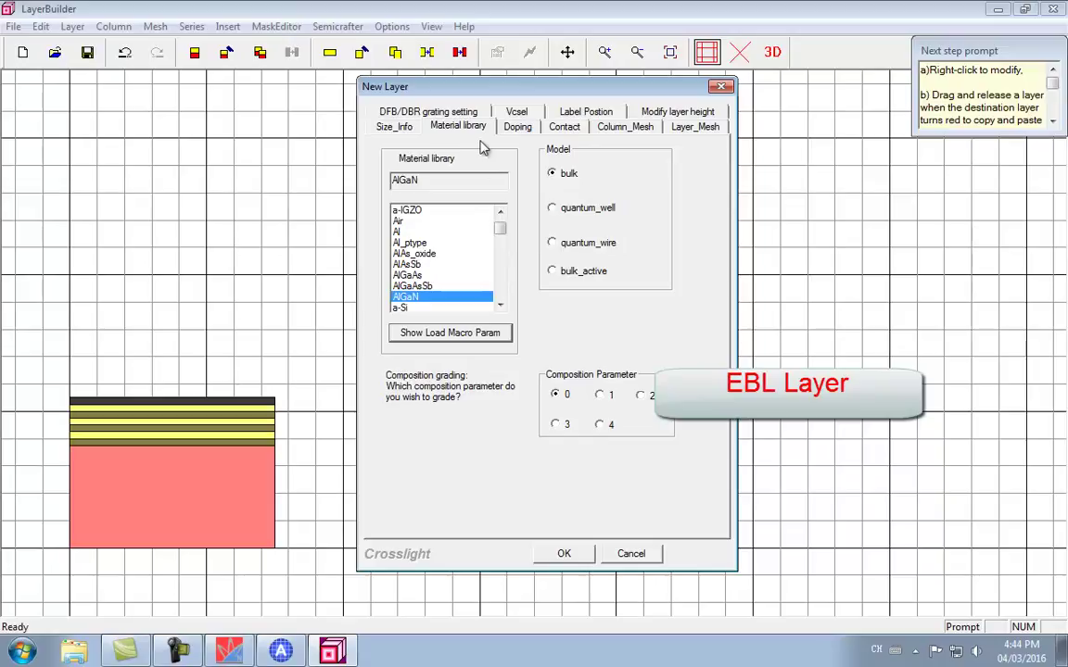
Step: Set the EBL layer's doping to P type at 7e23 m^-3, enter its mesh number, and create the layer
click(517, 127)
click(401, 270)
double_click(619, 223)
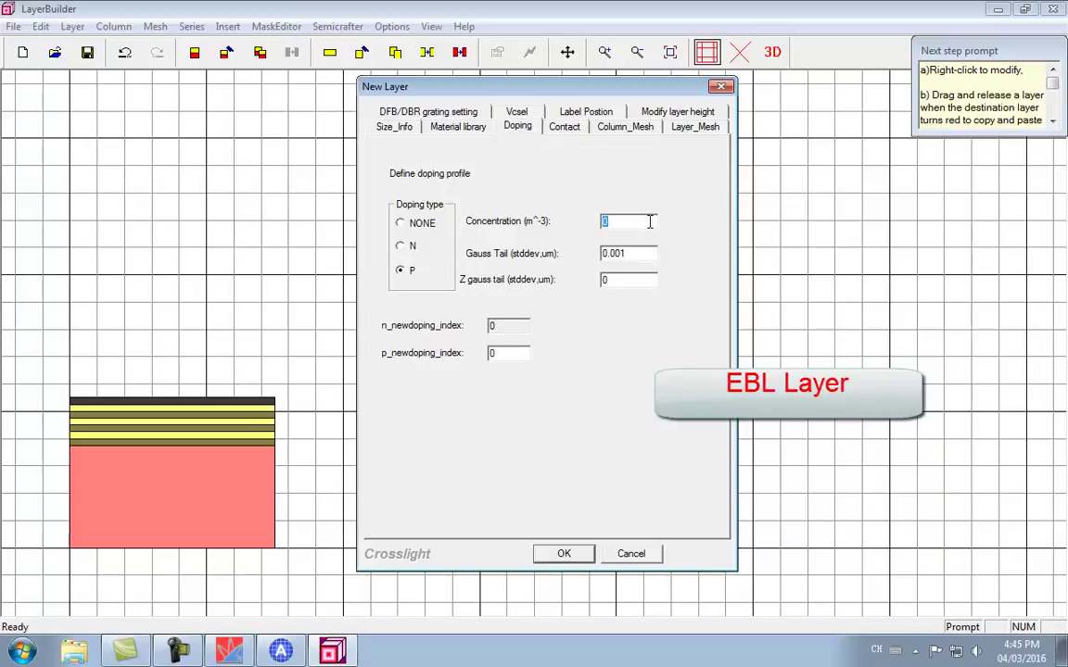
text(7e23)
click(695, 129)
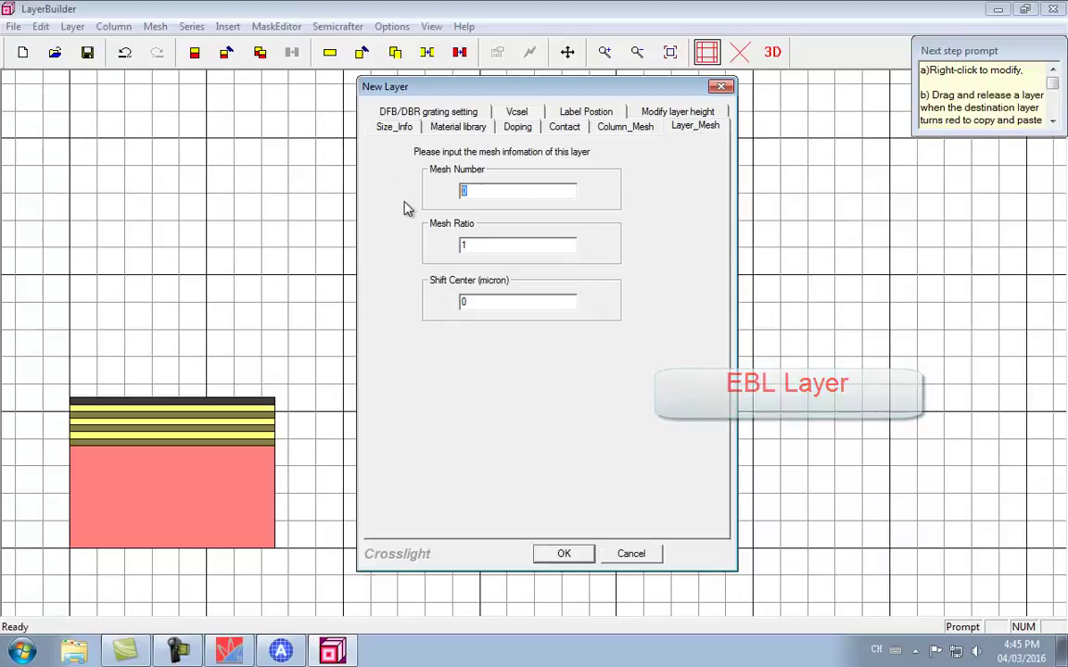
click(577, 557)
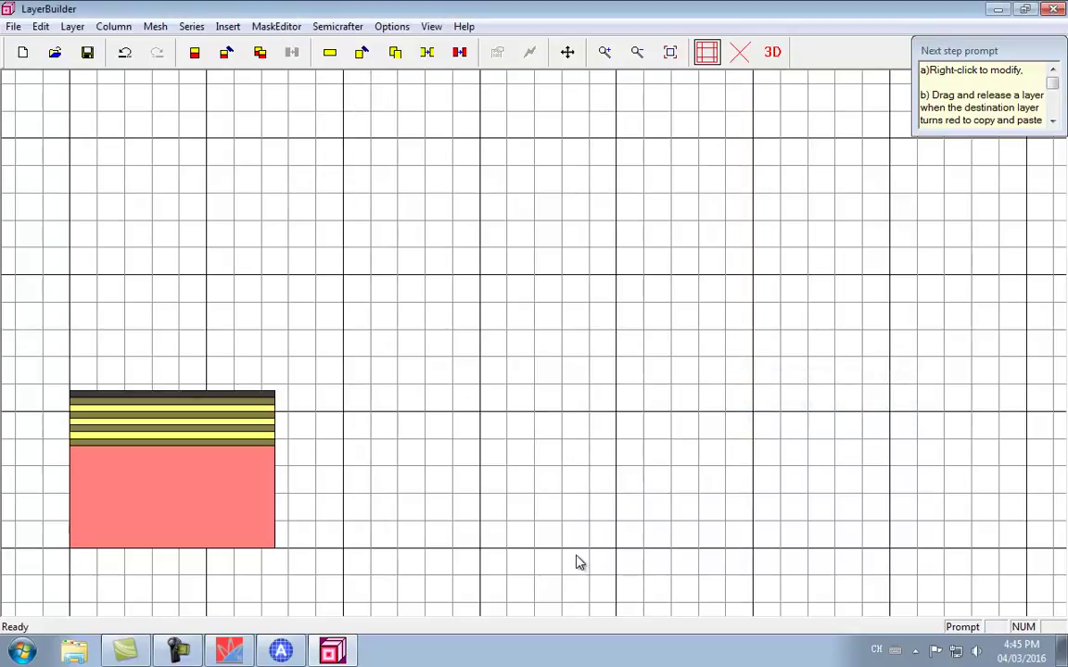
Step: Start a new layer 0.15 um high for the top p-cap and assign it AlGaN with macro parameter x at 0
click(332, 58)
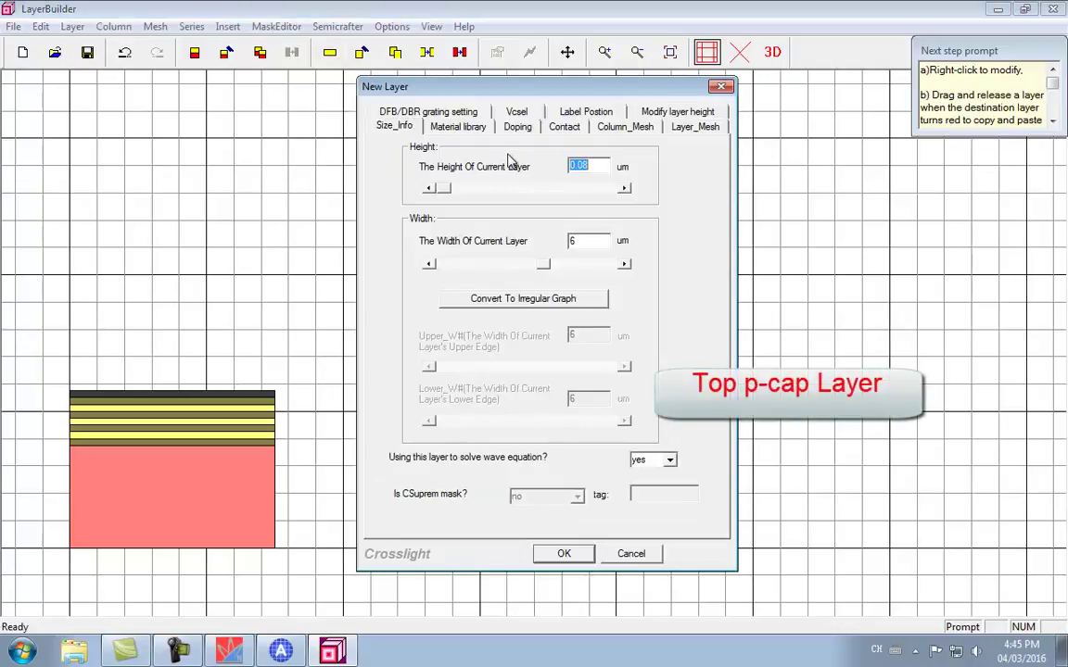
text(0.15)
click(418, 124)
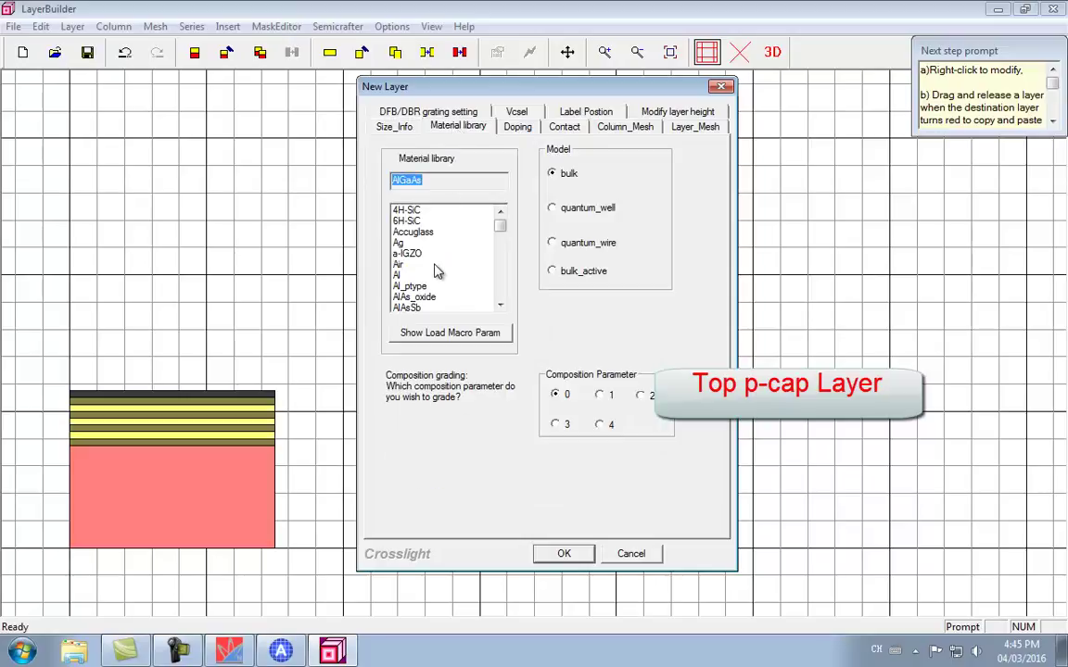
click(436, 265)
key(Down)
key(Down)
key(Down)
key(Down)
key(Down)
key(Down)
key(Down)
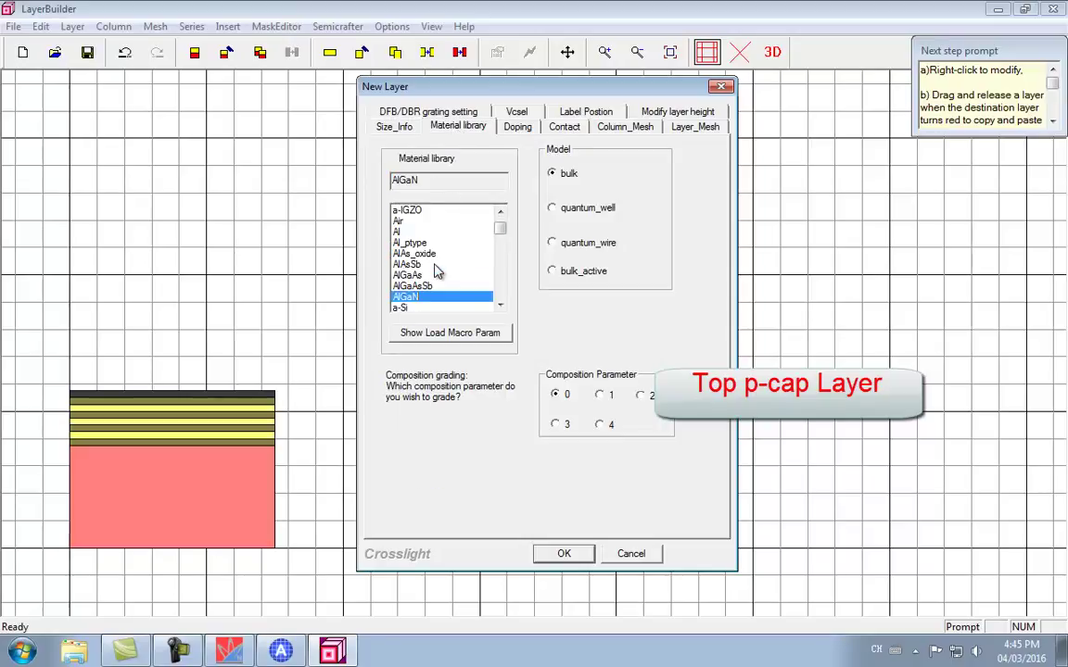
click(451, 333)
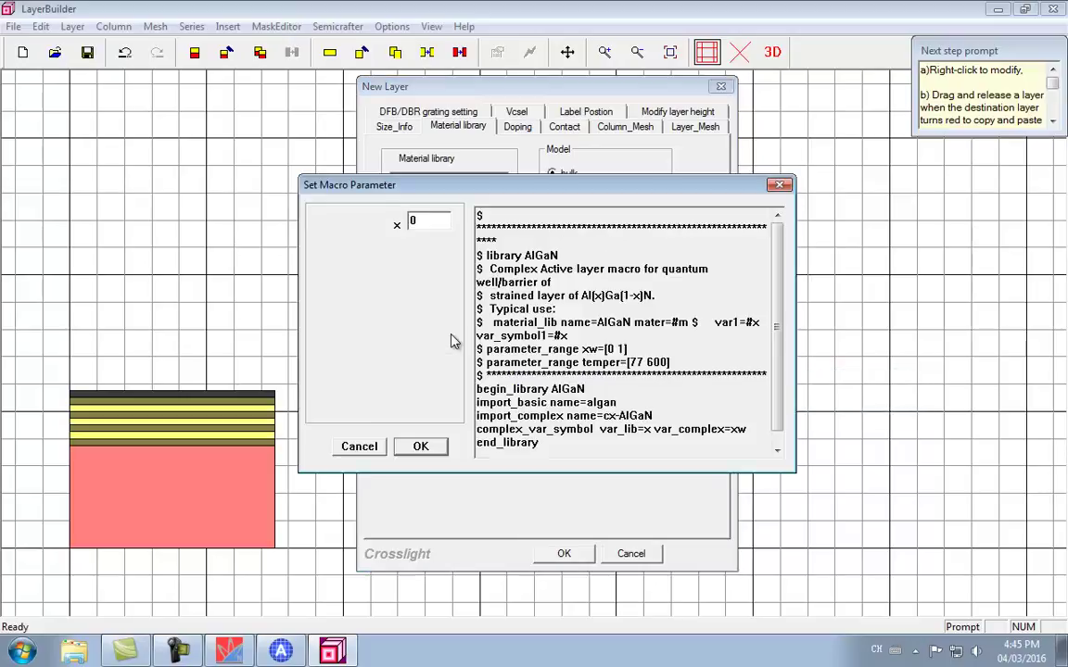
click(417, 447)
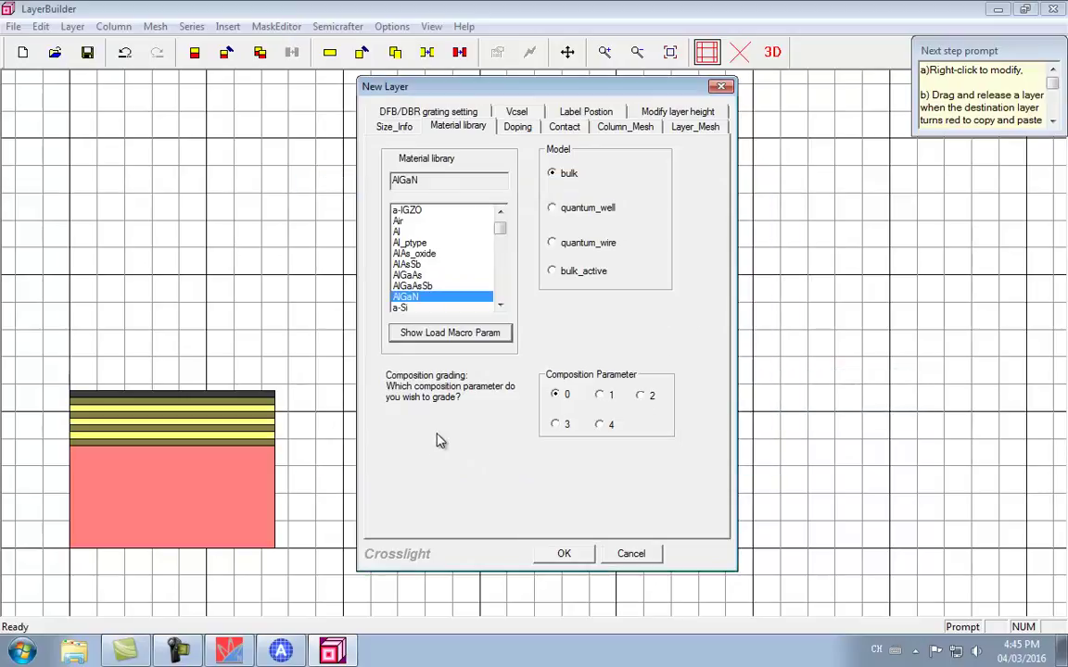
Step: Set the p-cap layer's doping to P type at 2e24 m^-3, enter its mesh number, and create the layer
click(517, 127)
click(400, 270)
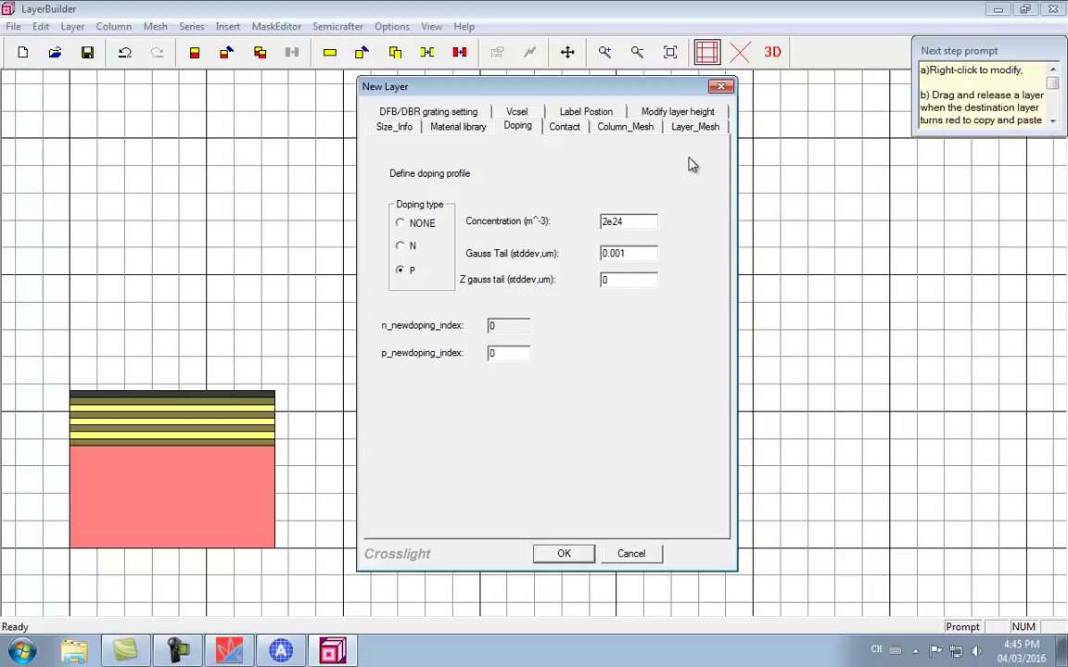
click(695, 130)
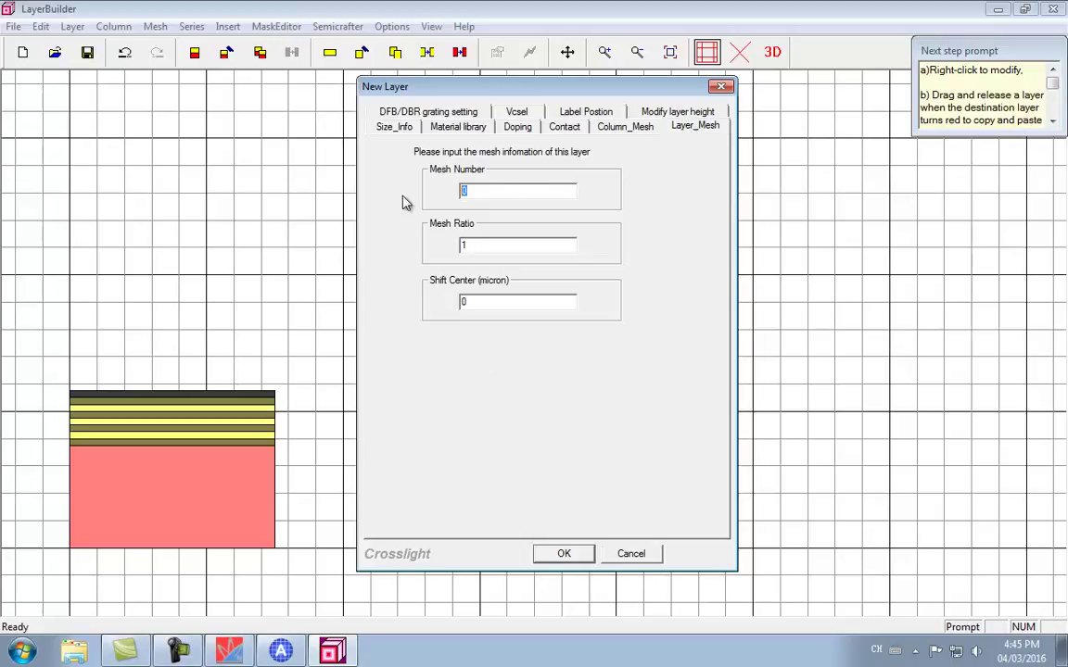
click(571, 555)
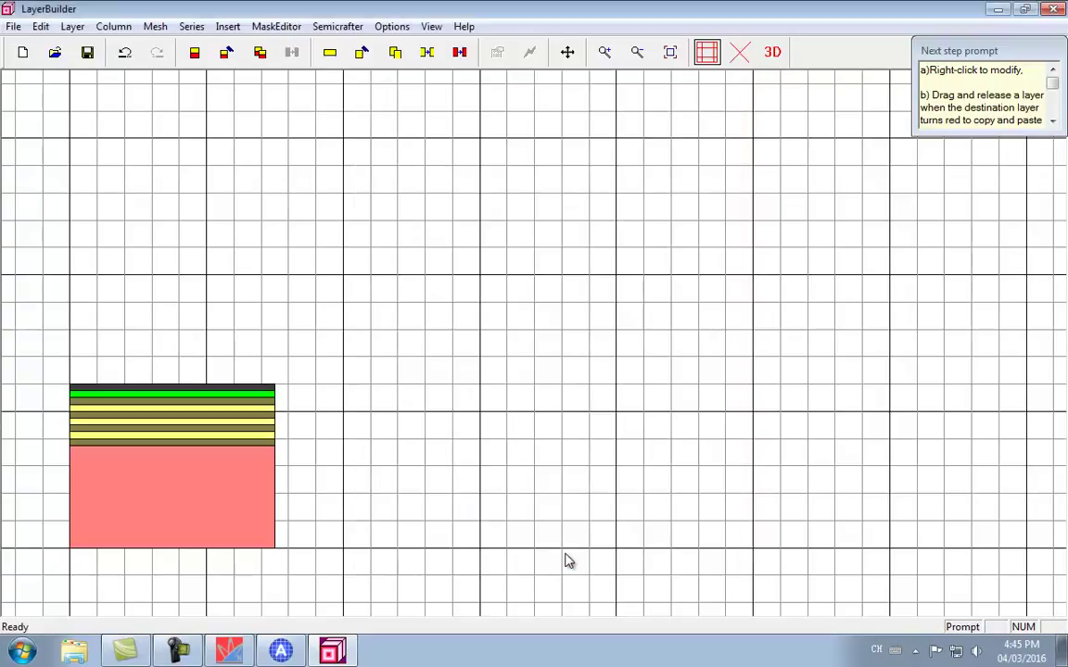
Step: Save the finished layer structure, accepting the unset facet mesh, and close LayerBuilder to return to SimuApsys
click(274, 337)
mouse_move(198, 485)
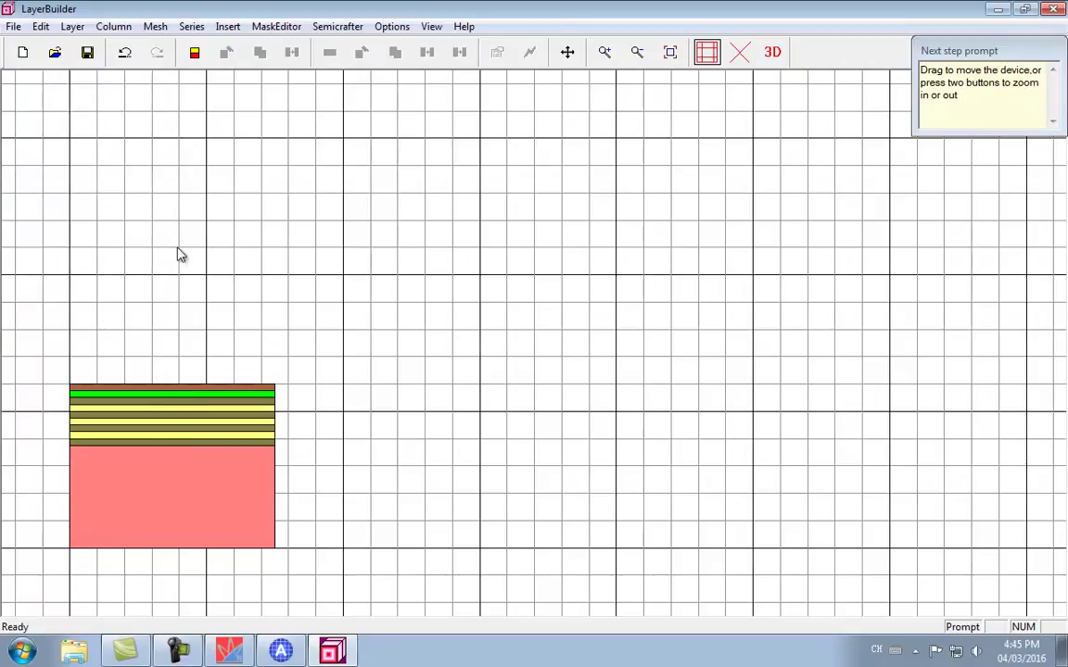
click(87, 54)
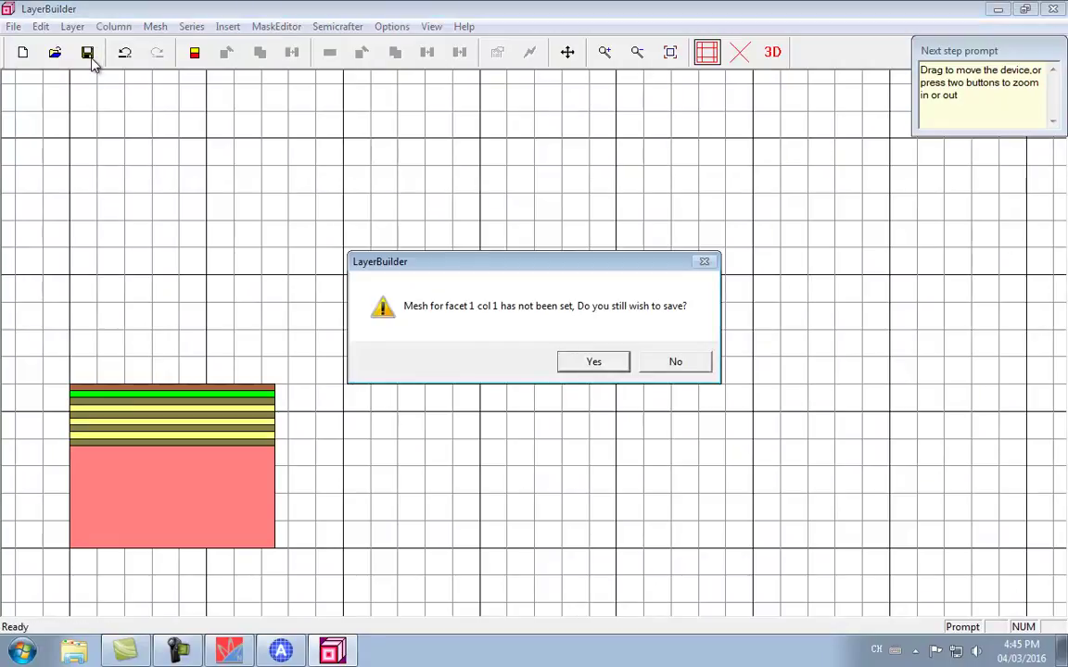
click(607, 367)
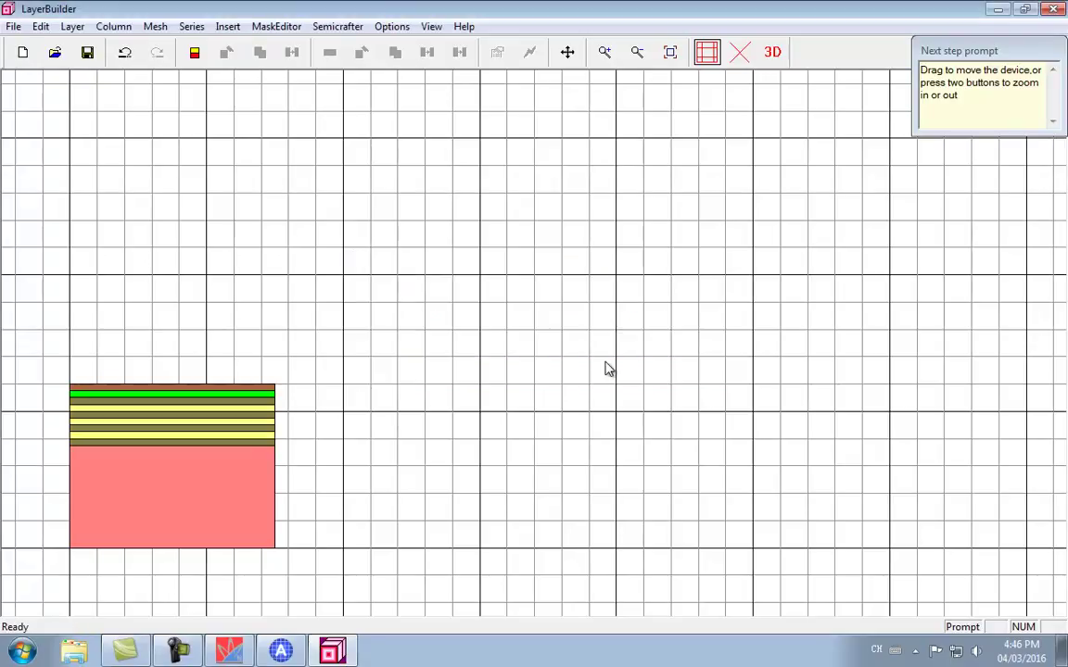
click(1053, 11)
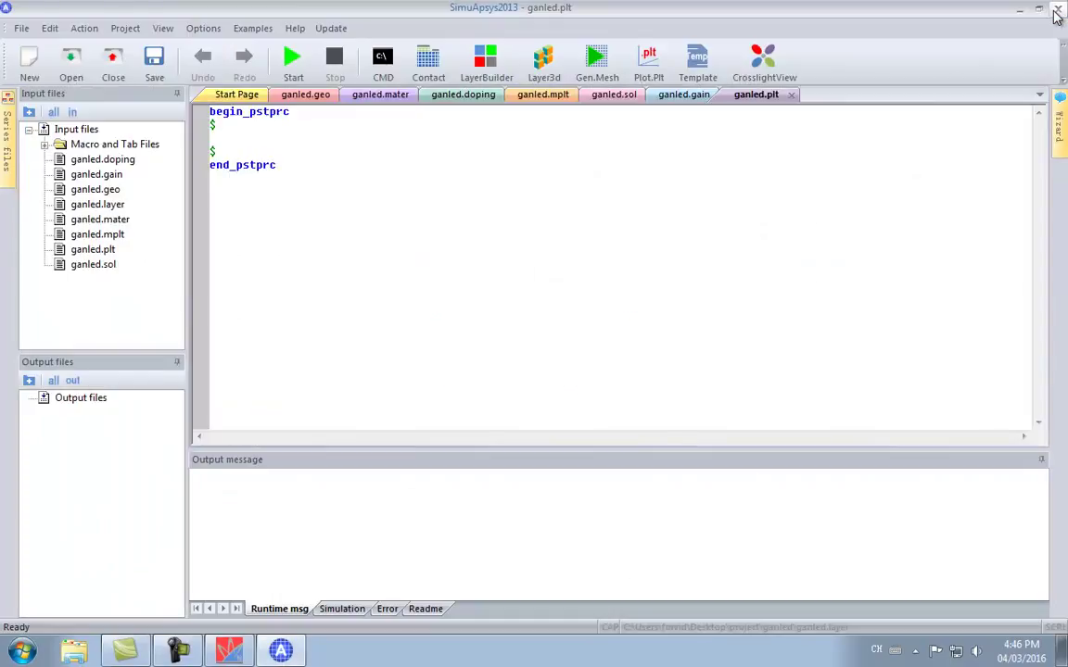
Step: Open ganled.layer for editing and use the Wizard to insert an export_layers_to_suprem statement directly below begin_layer
double_click(84, 206)
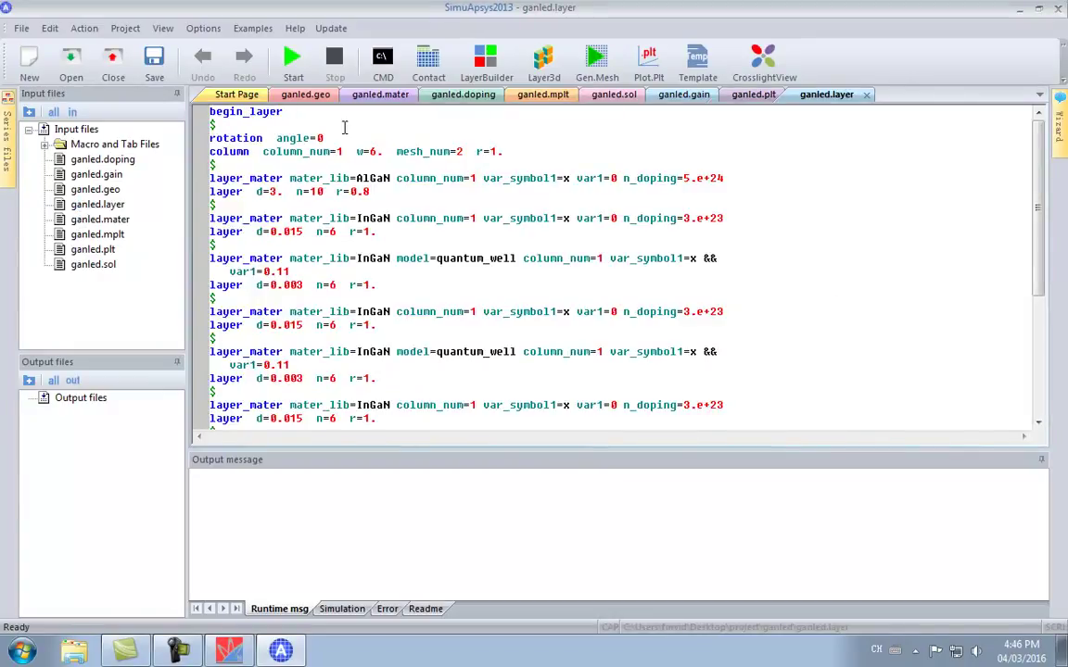
key(Return)
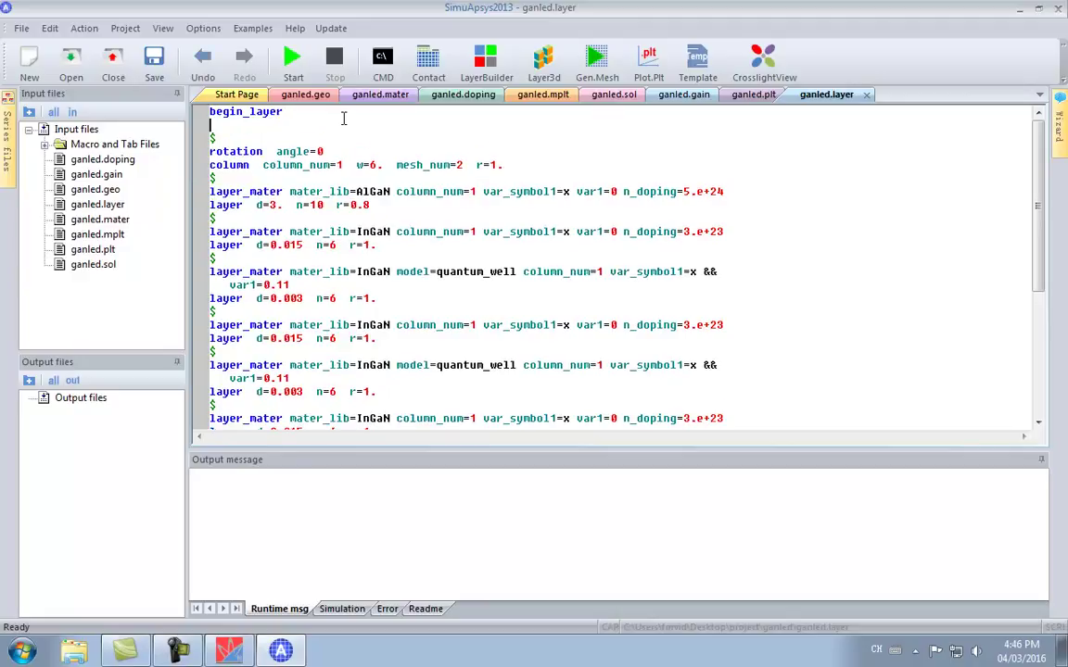
key(Return)
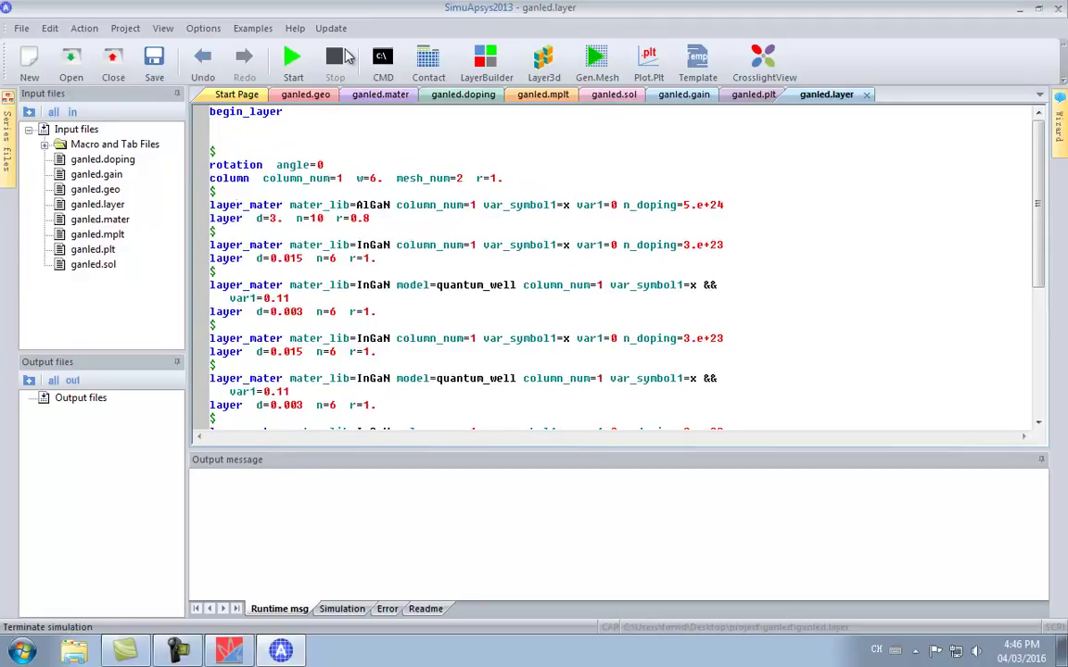
right_click(231, 131)
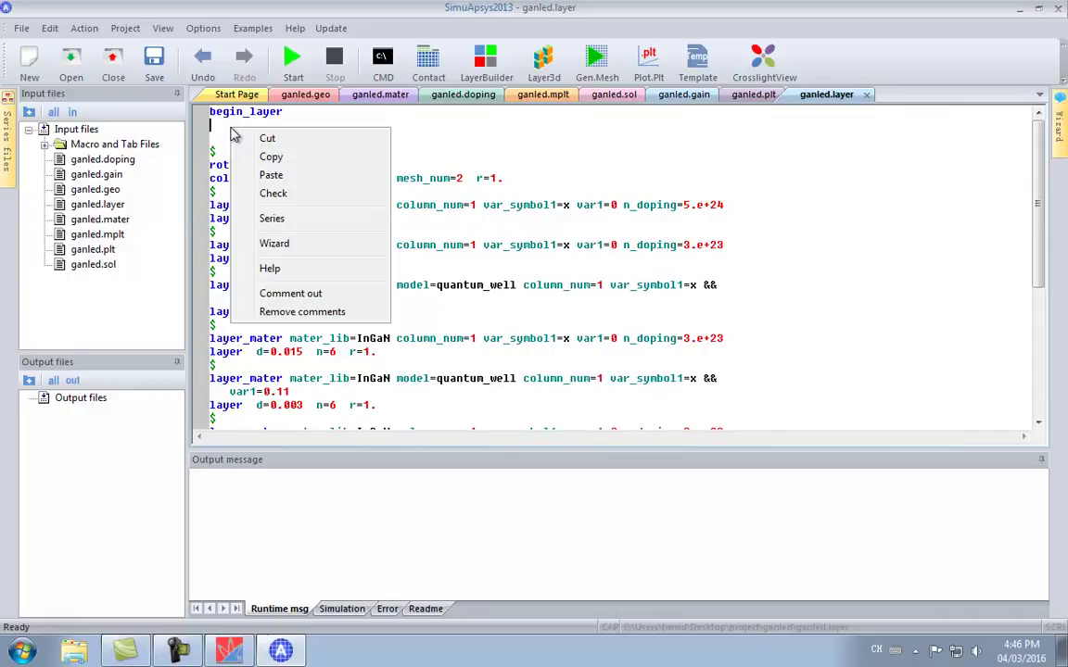
click(341, 243)
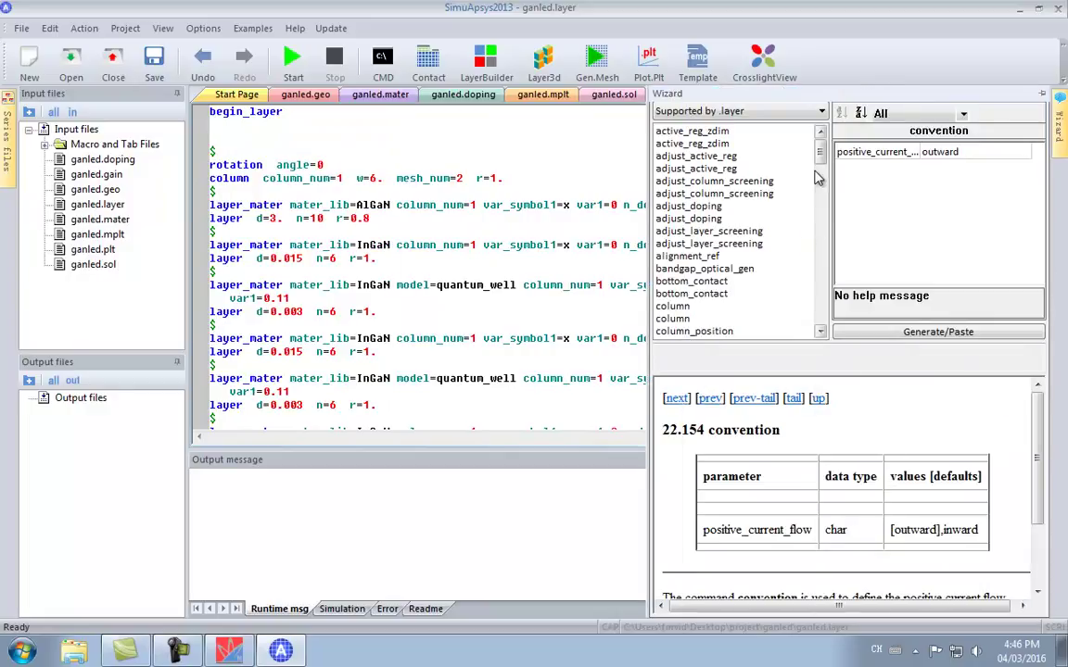
drag(819, 153, 821, 202)
click(732, 181)
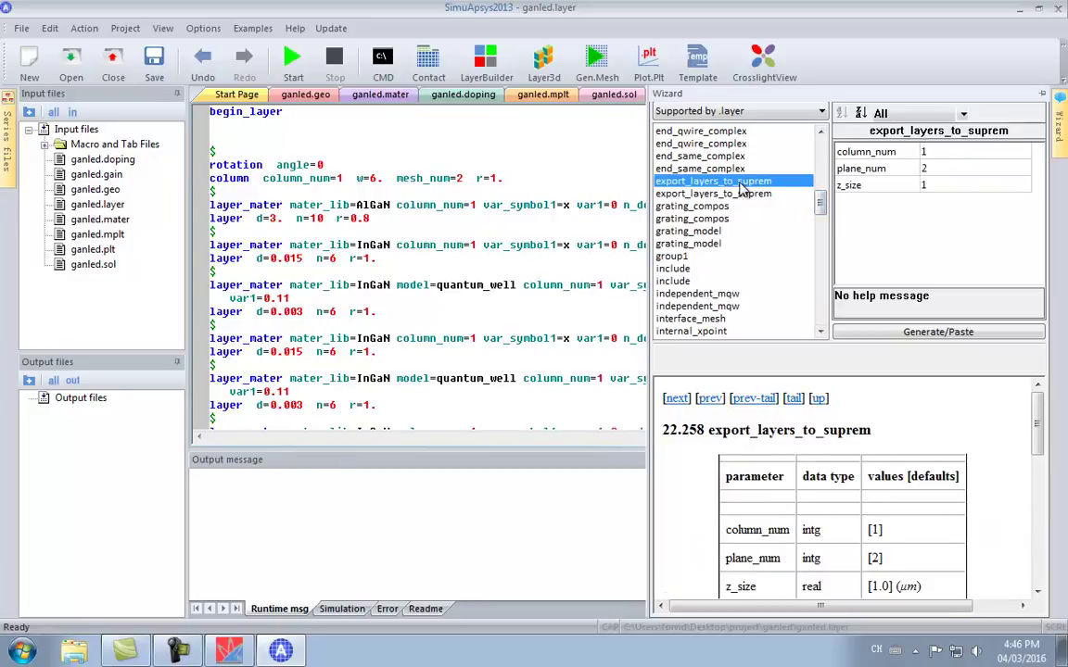
click(864, 331)
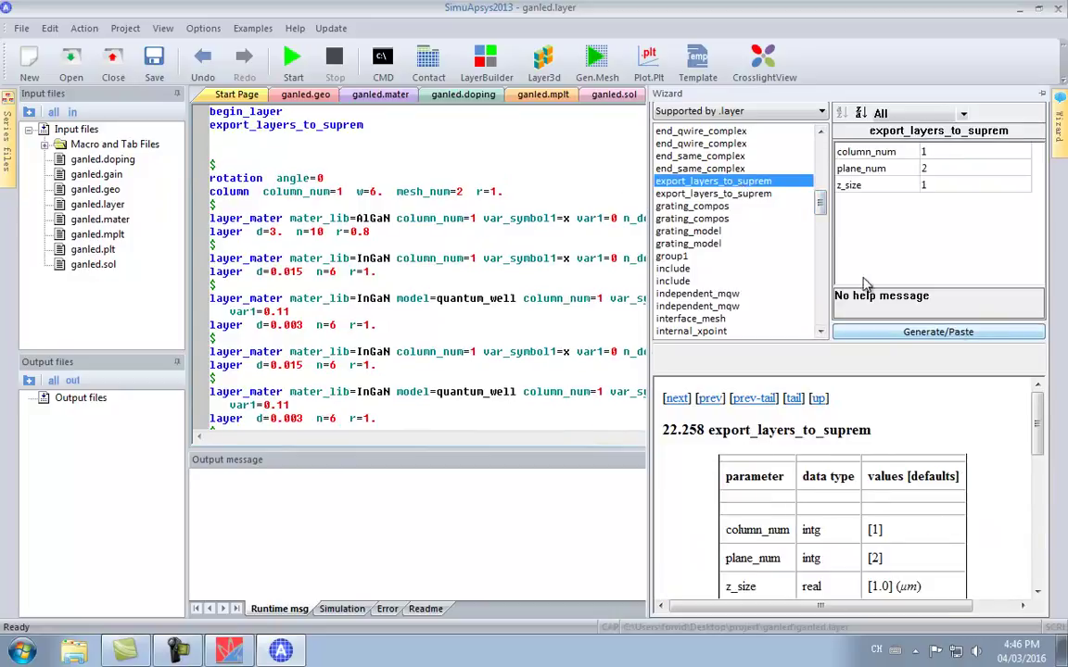
Step: Start a layers_for_semicrafter statement below export_layers_to_suprem in the Wizard, with plane_mesh_x and plane_mesh_y set to 10
click(287, 135)
right_click(288, 135)
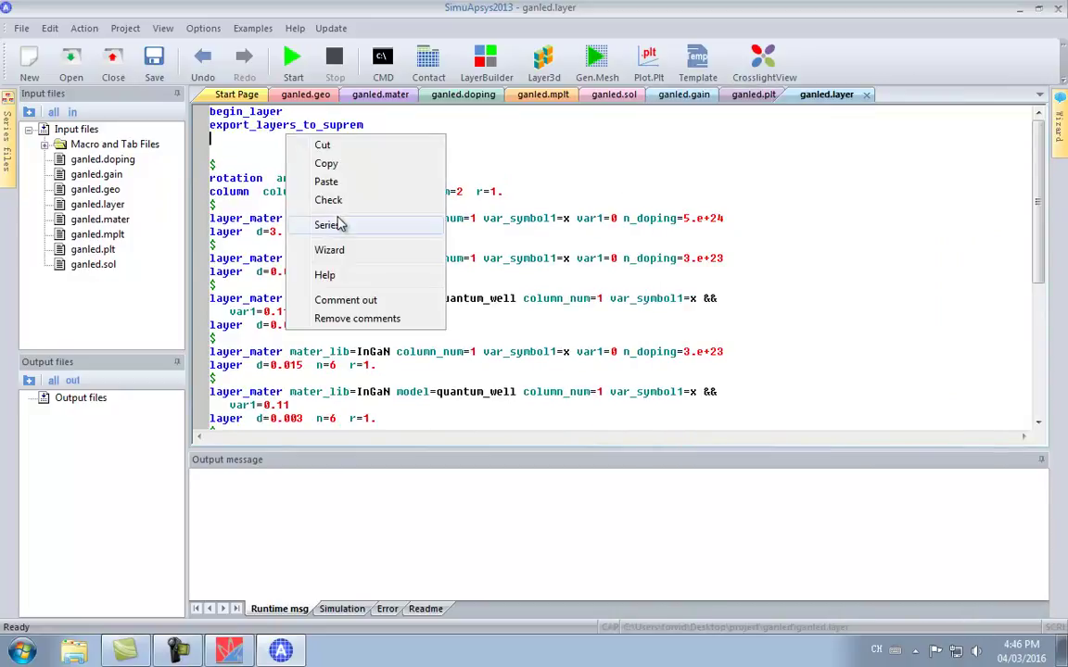
click(330, 250)
drag(821, 190, 823, 239)
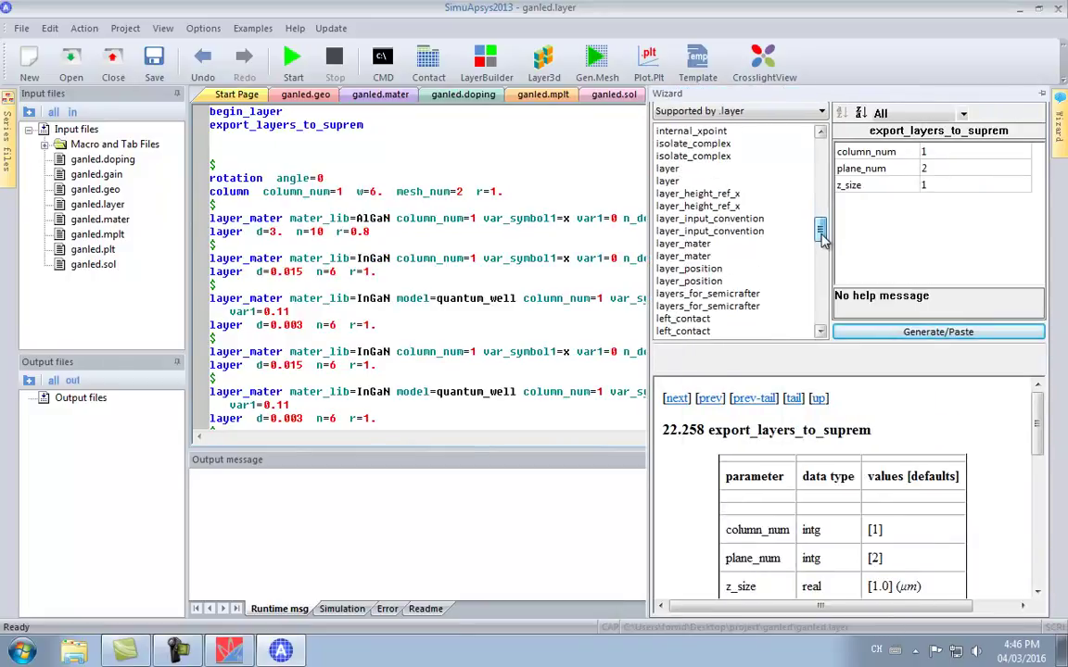
click(709, 294)
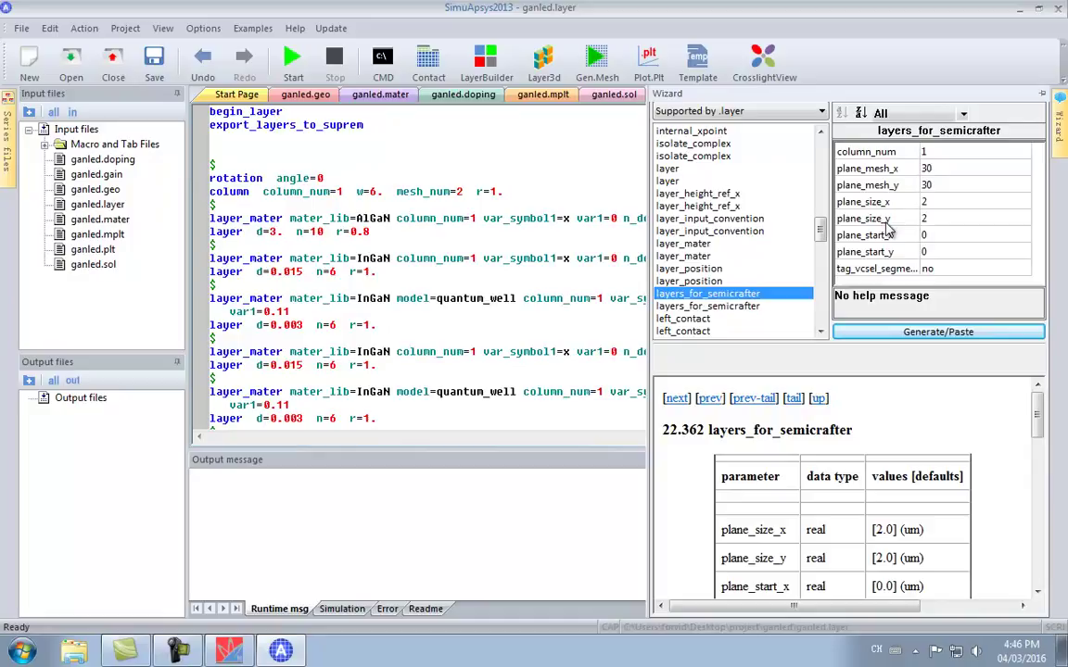
click(947, 169)
click(947, 170)
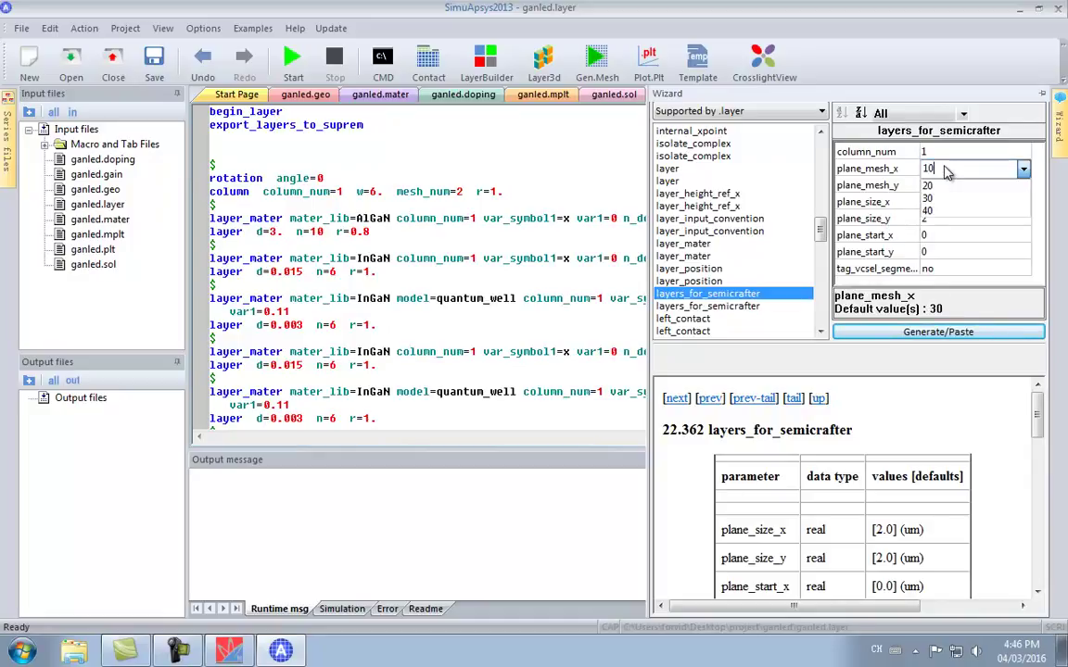
key(Return)
text(10)
key(Return)
Step: Set plane_size_x and plane_size_y to 300 and generate the layers_for_semicrafter statement into the file
text(300)
key(Return)
text(300)
key(Return)
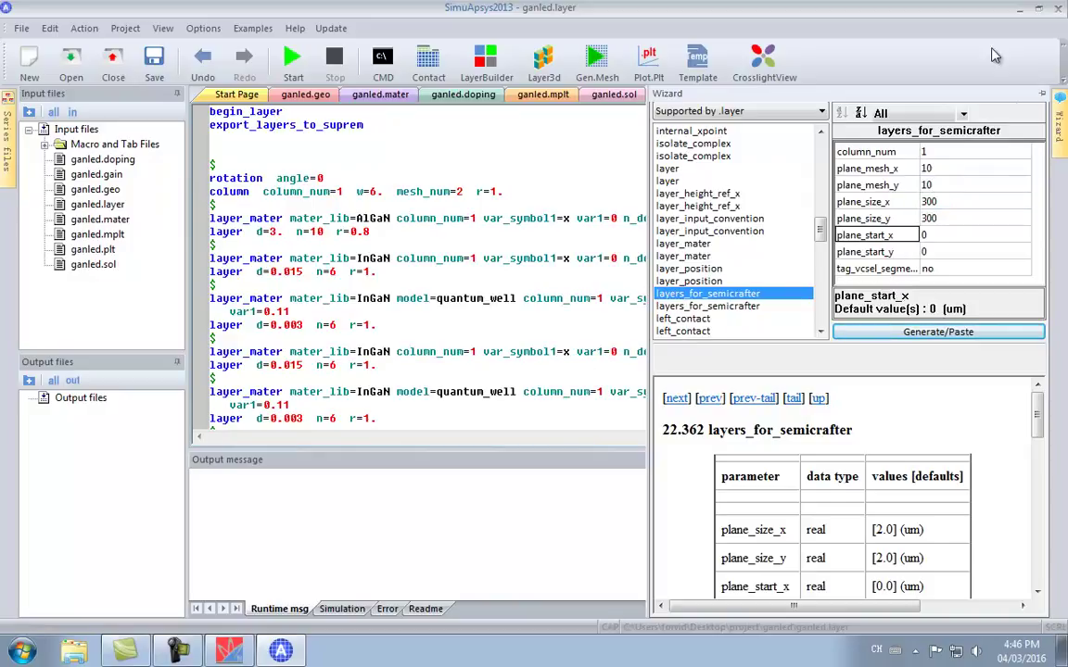
click(923, 340)
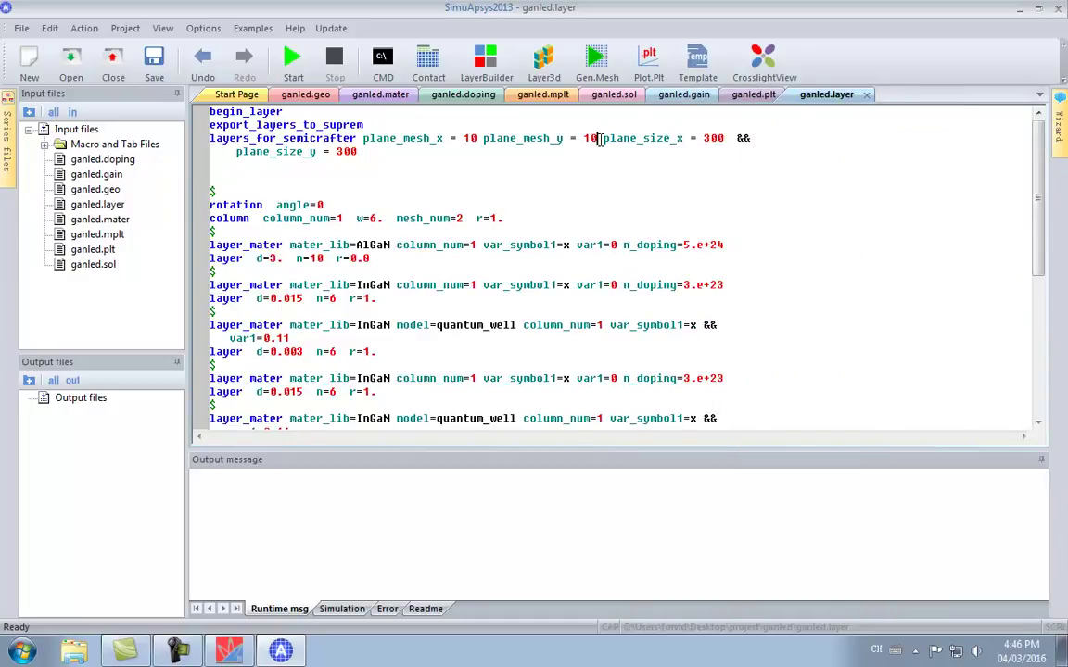
Step: Move "plane_size_x = 300" from the first layers_for_semicrafter line to its continuation line, before plane_size_y
key(shift+End)
key(shift+Left)
key(shift+Left)
key(shift+Left)
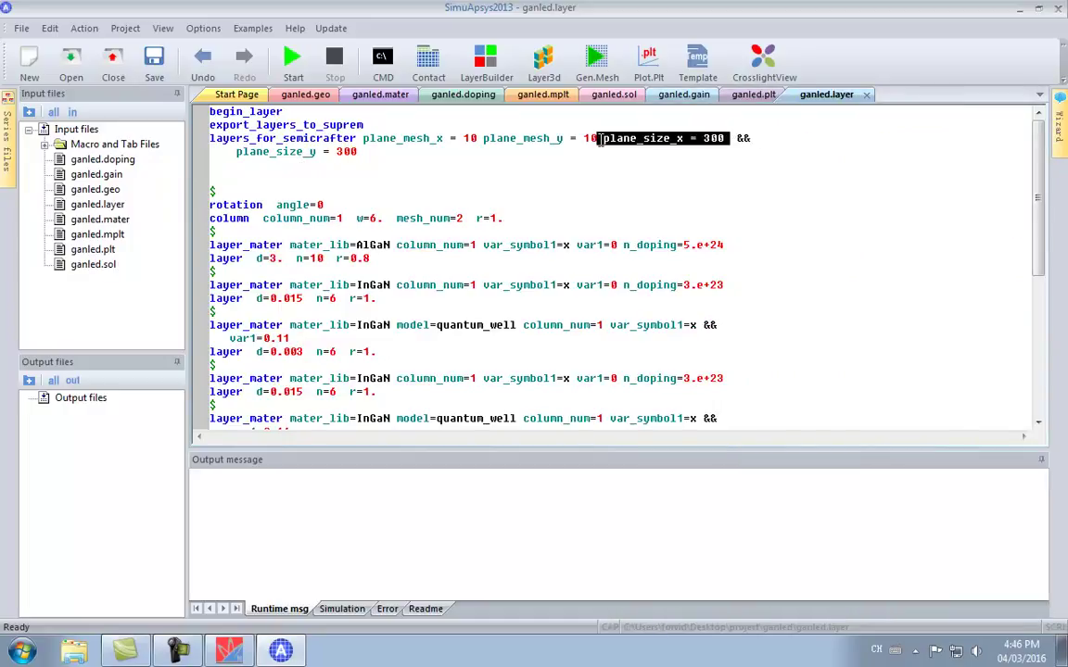
key(ctrl+x)
key(Down)
key(End)
key(ctrl+v)
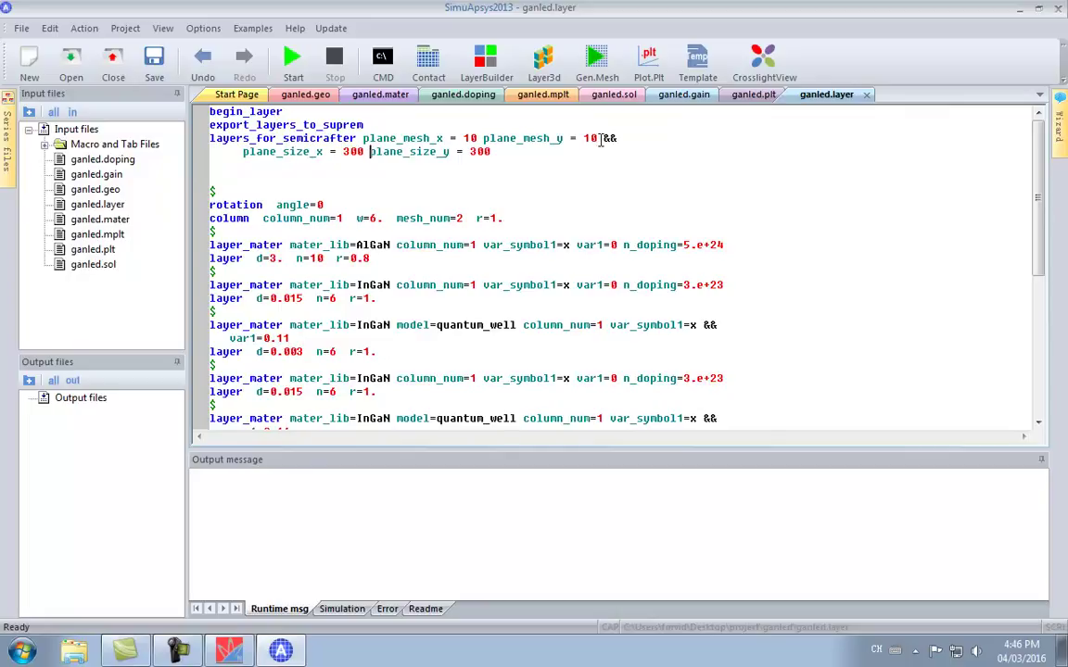
click(226, 168)
Step: Process ganled.layer to generate the .geo file
click(108, 206)
right_click(109, 206)
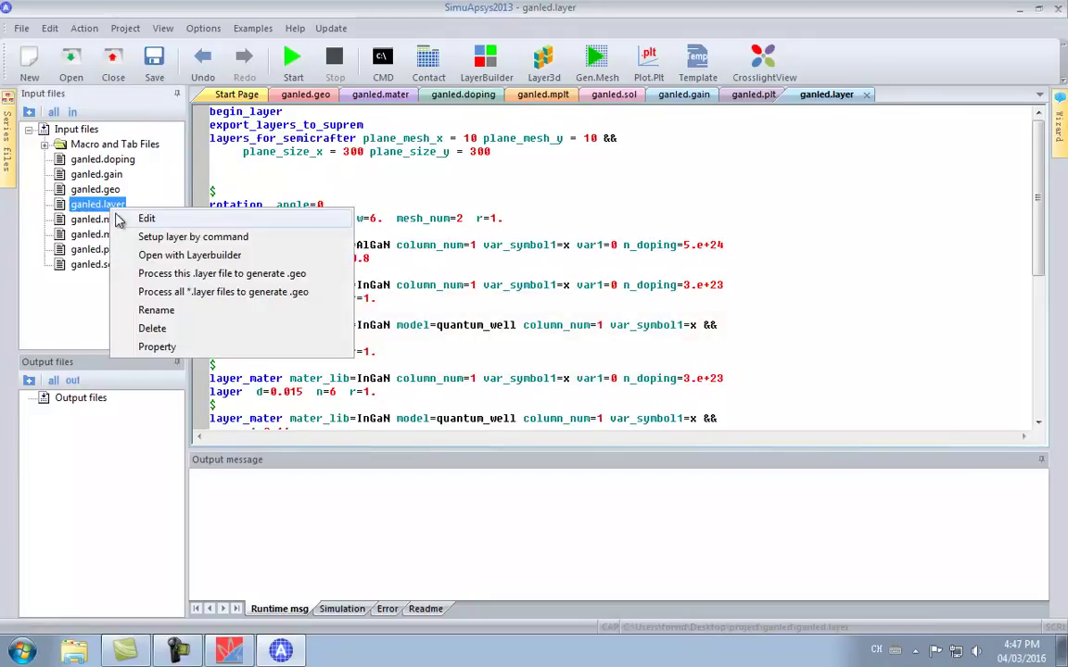
click(202, 275)
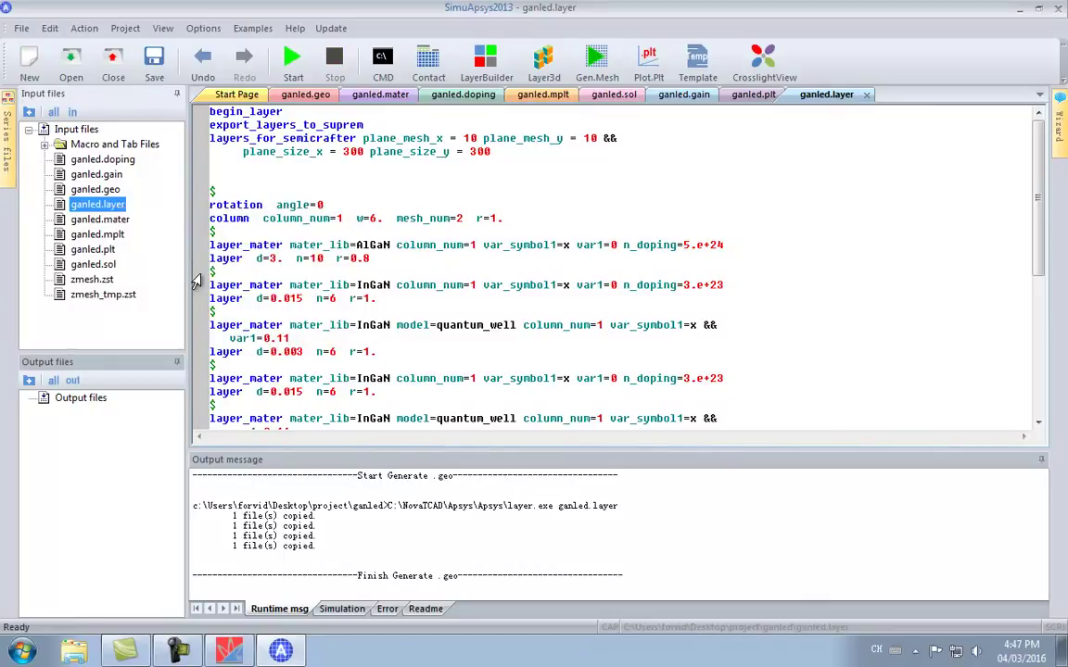
Step: Convert the current project to a SemiCrafter project and dismiss the completion message
click(20, 28)
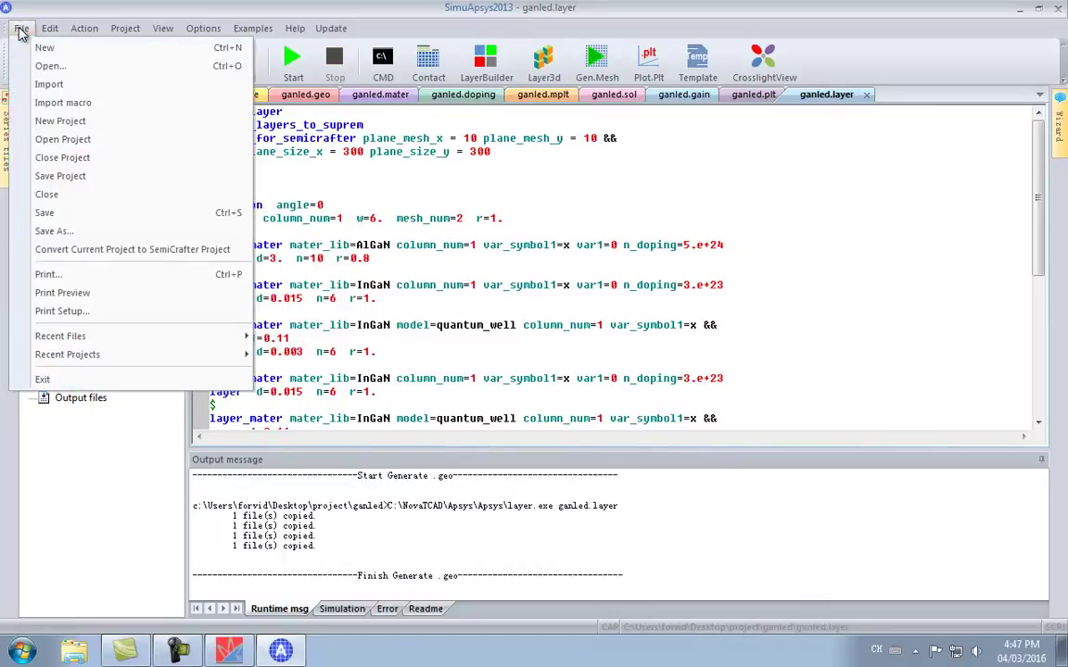
mouse_move(136, 339)
click(123, 250)
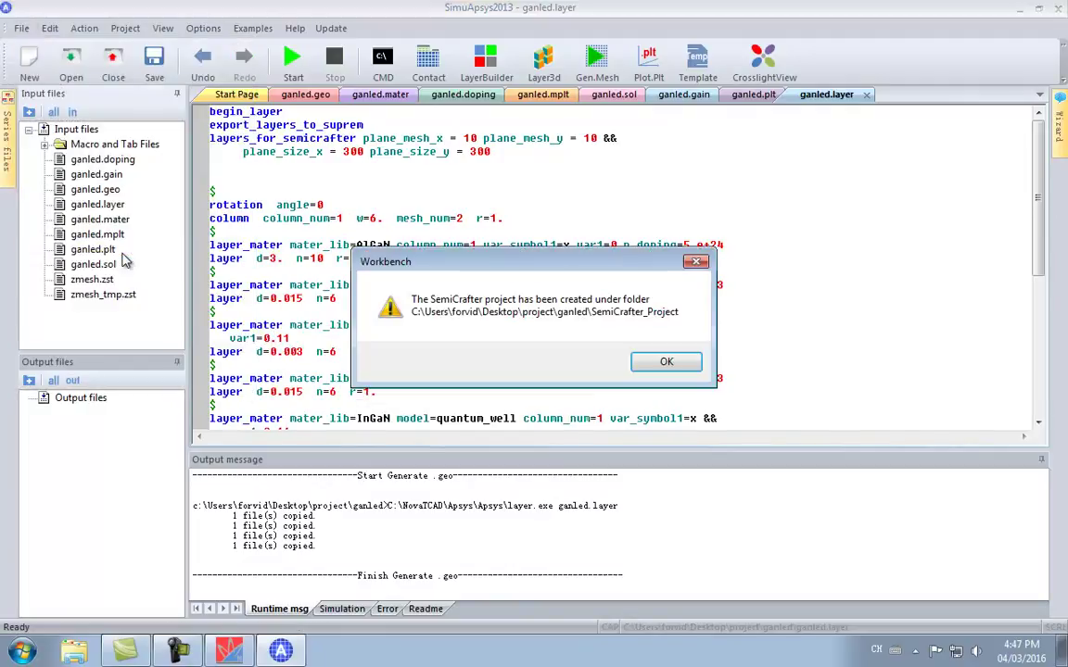
click(664, 362)
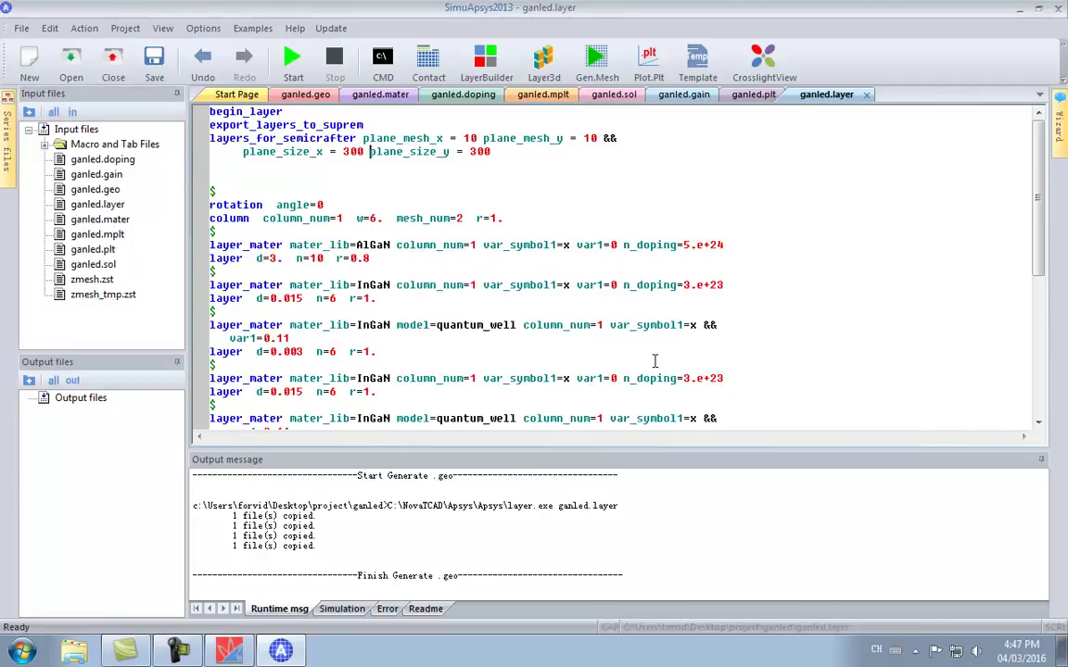
Step: Launch Semicrafter from the desktop and open main.sct from the SemiCrafter_Project folder inside the ganled project
click(1056, 11)
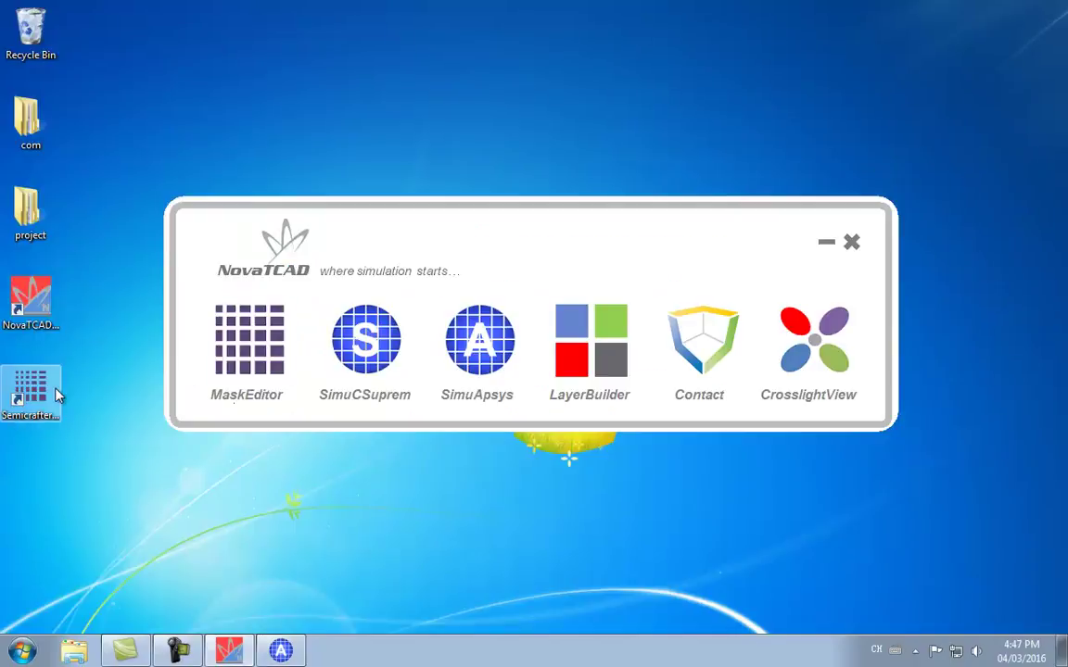
double_click(56, 394)
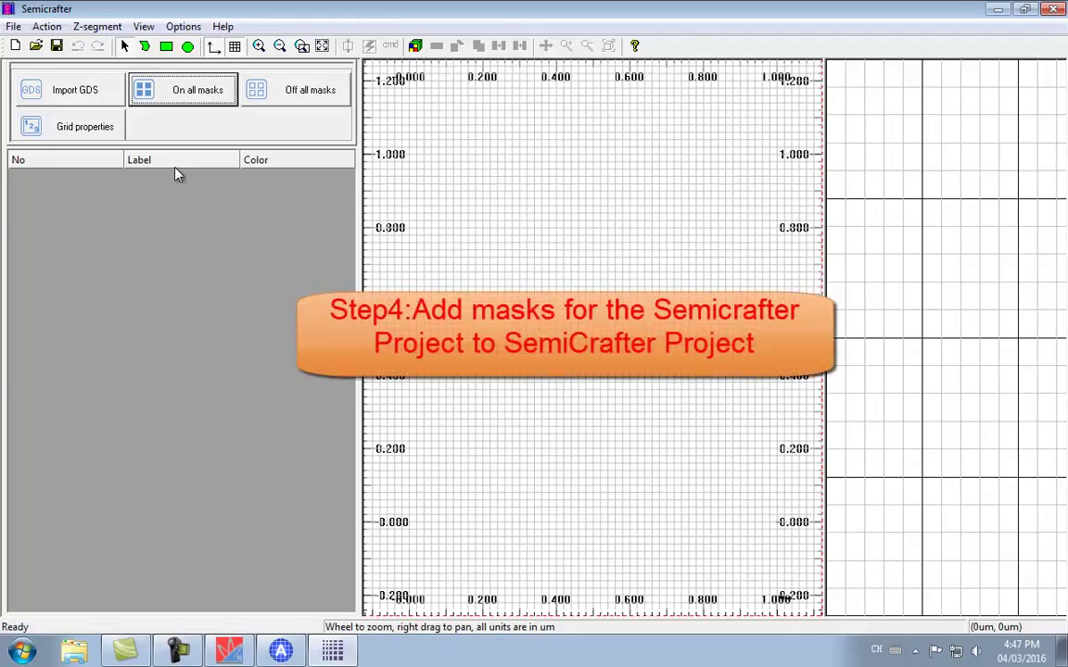
click(14, 28)
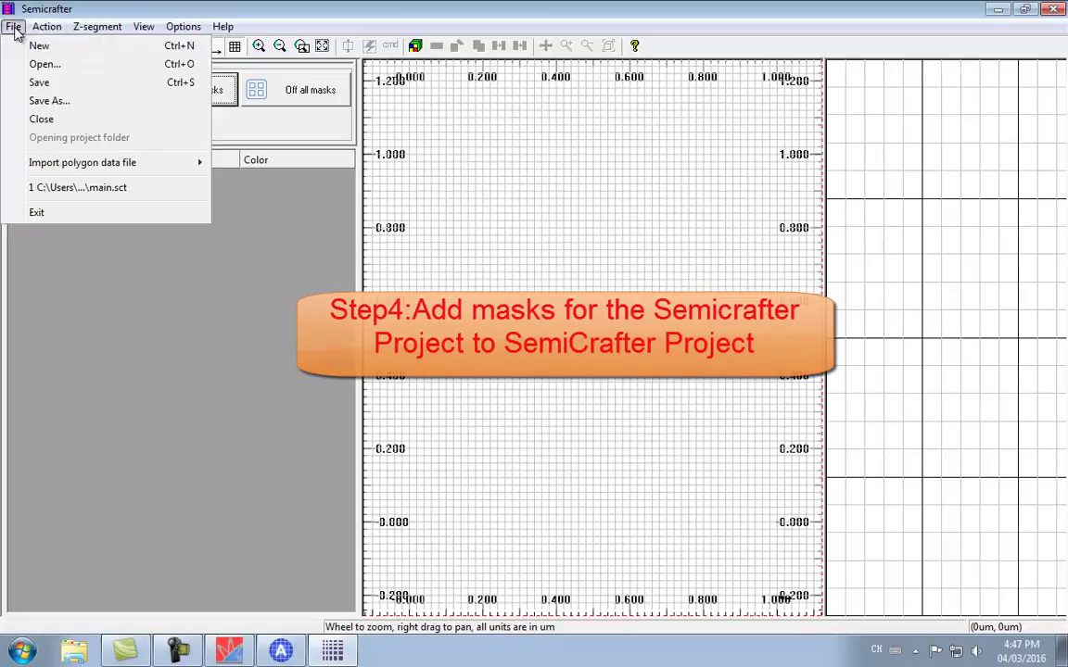
click(41, 64)
click(371, 145)
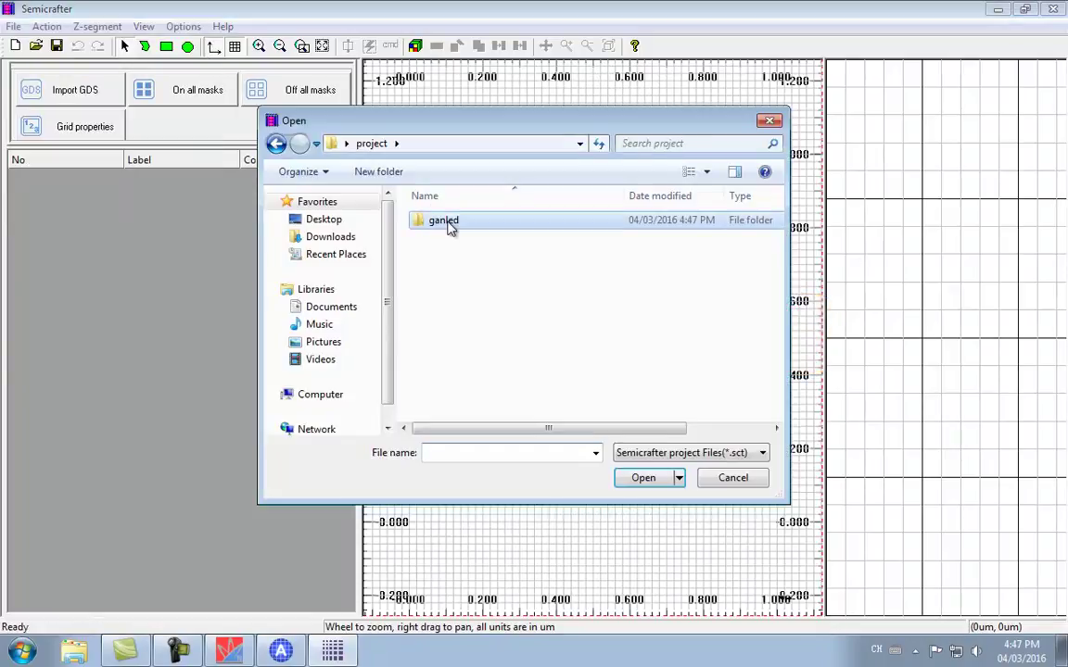
double_click(449, 223)
double_click(450, 223)
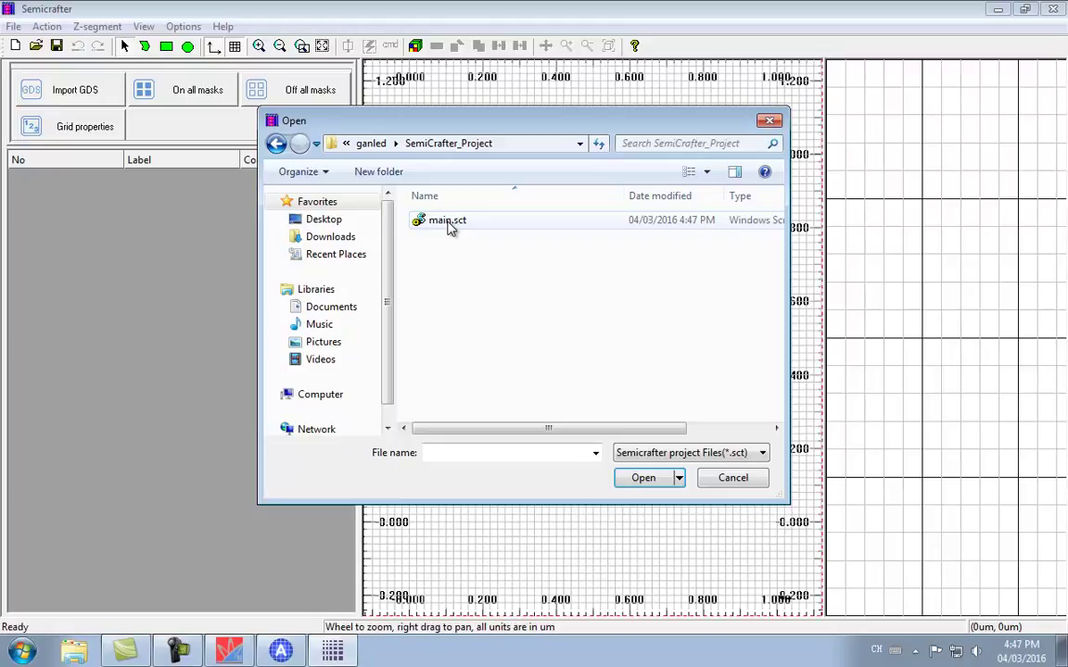
click(450, 222)
click(643, 478)
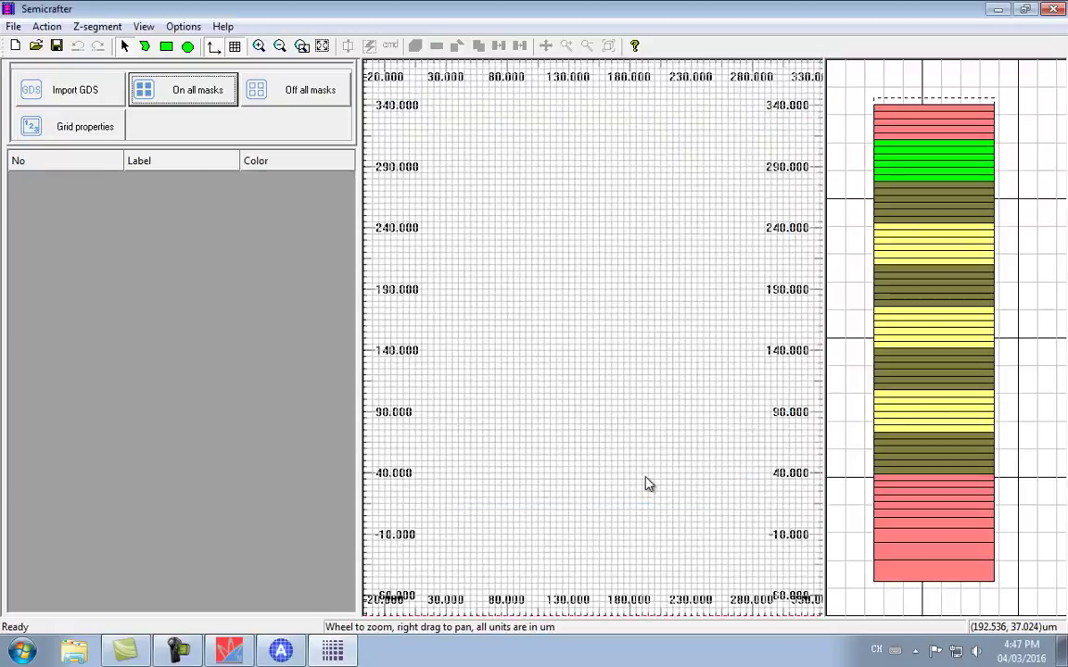
Step: Draw a circular mask centred at about (58, 108) um with a radius of about 61 um
mouse_move(922, 572)
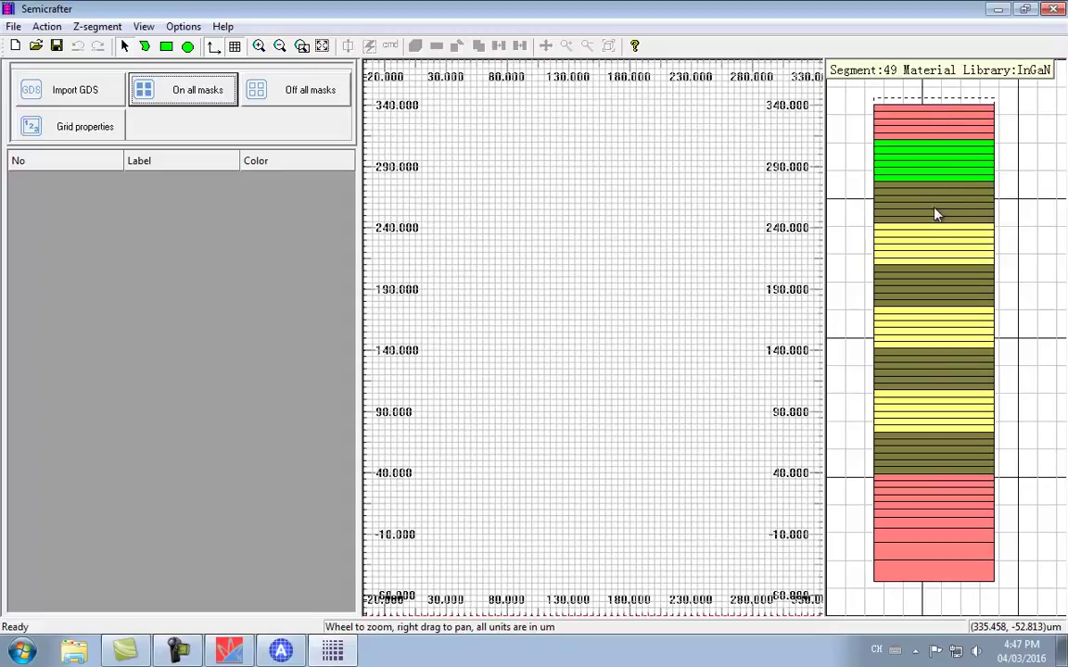
click(188, 48)
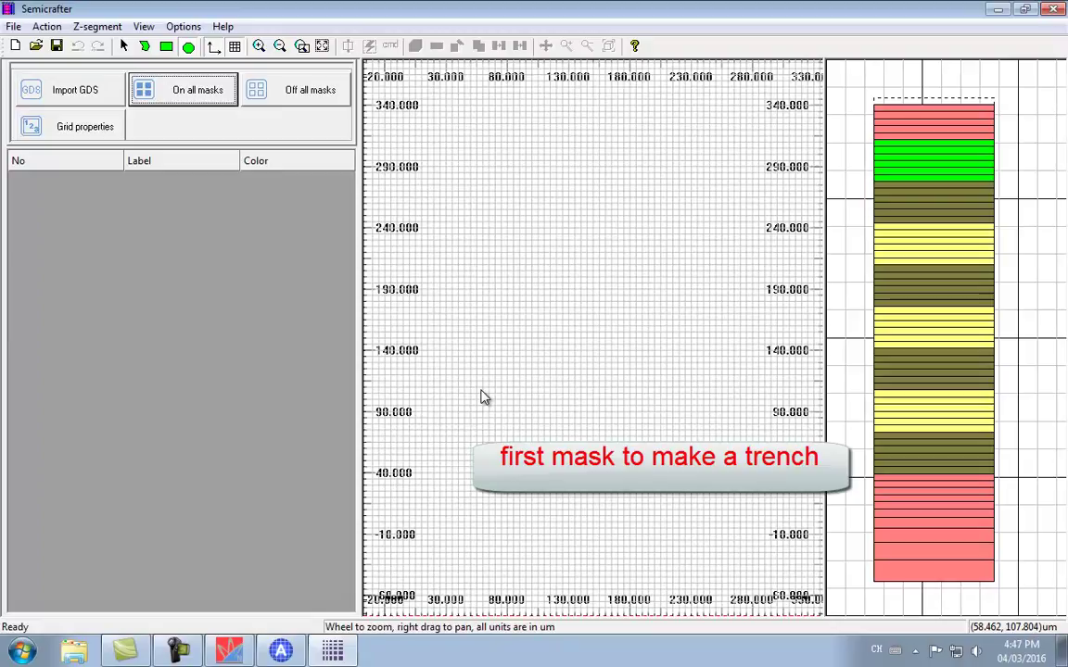
drag(481, 396, 534, 441)
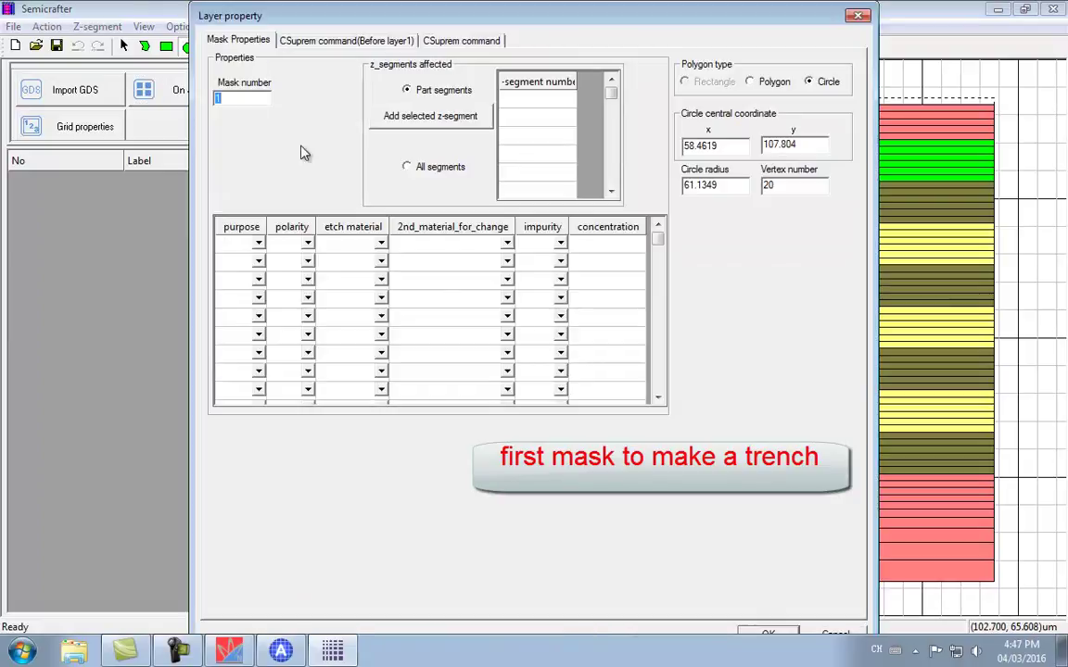
Step: Set mask 1's purpose to etch and its etch material to any
click(258, 243)
click(257, 243)
click(257, 264)
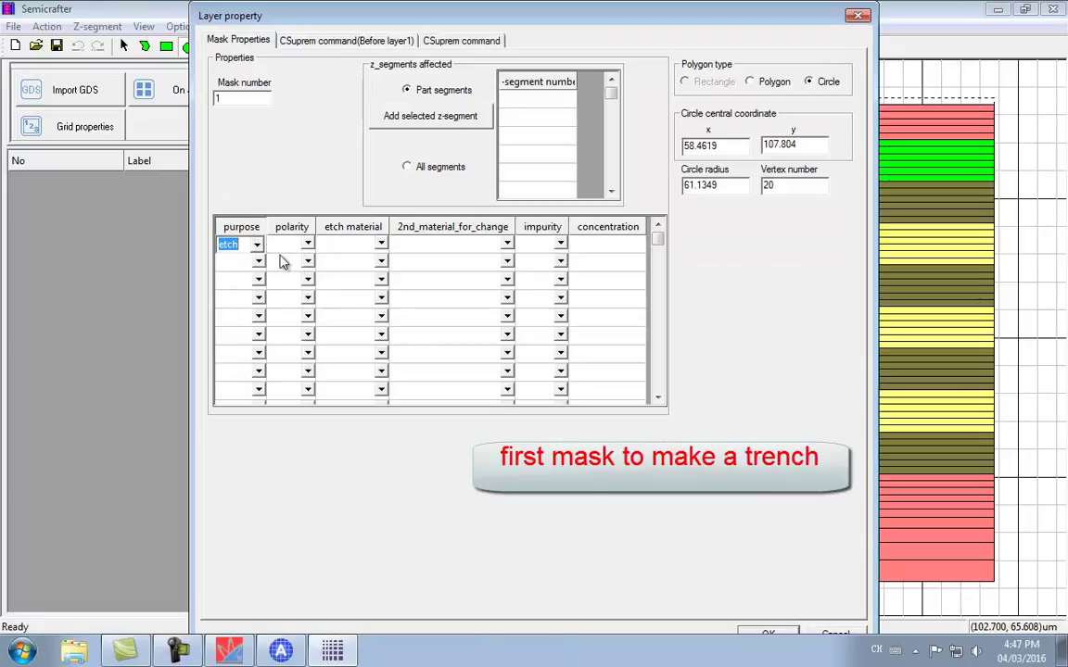
click(381, 245)
click(381, 244)
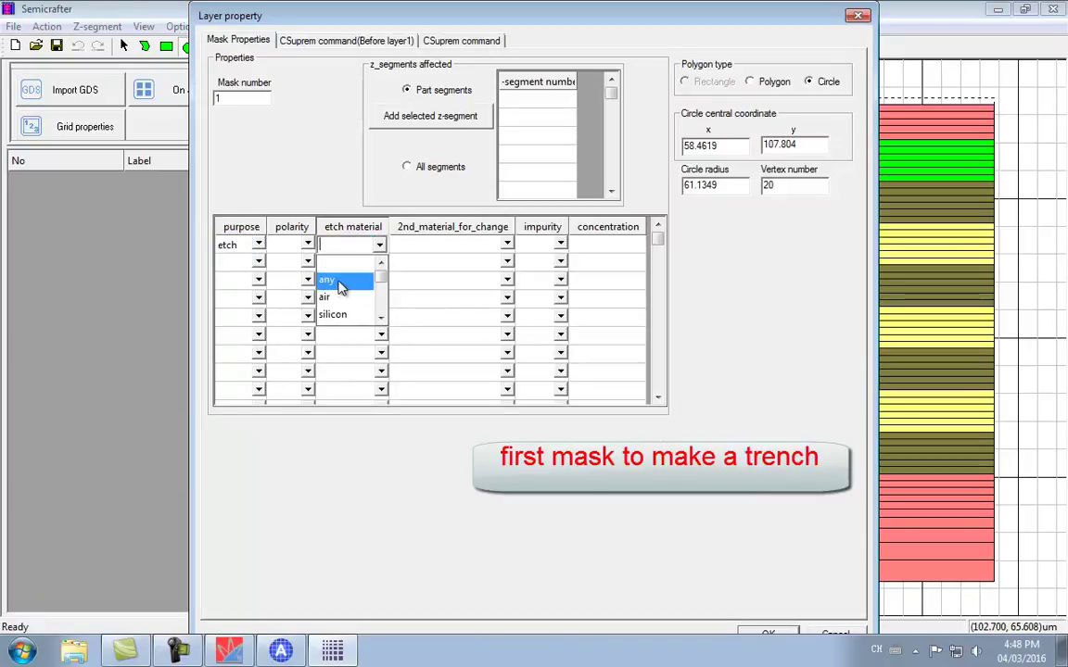
click(330, 279)
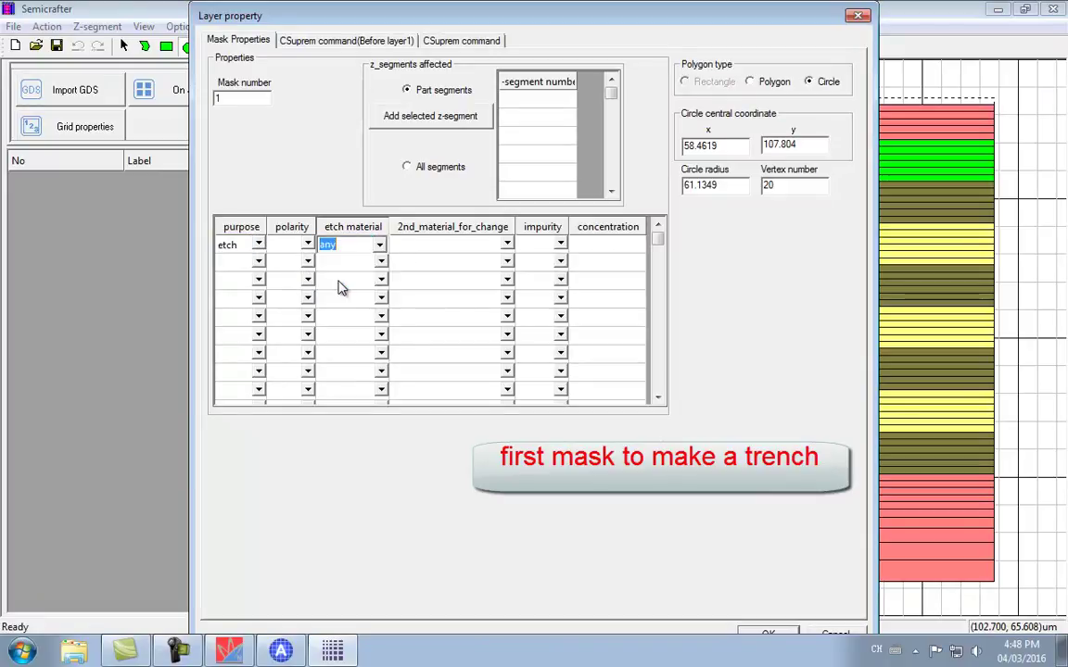
Step: Apply mask 1 to z-segments 8-64 and define its circle with centre (0, 0), radius 100 and 30 vertices
click(546, 100)
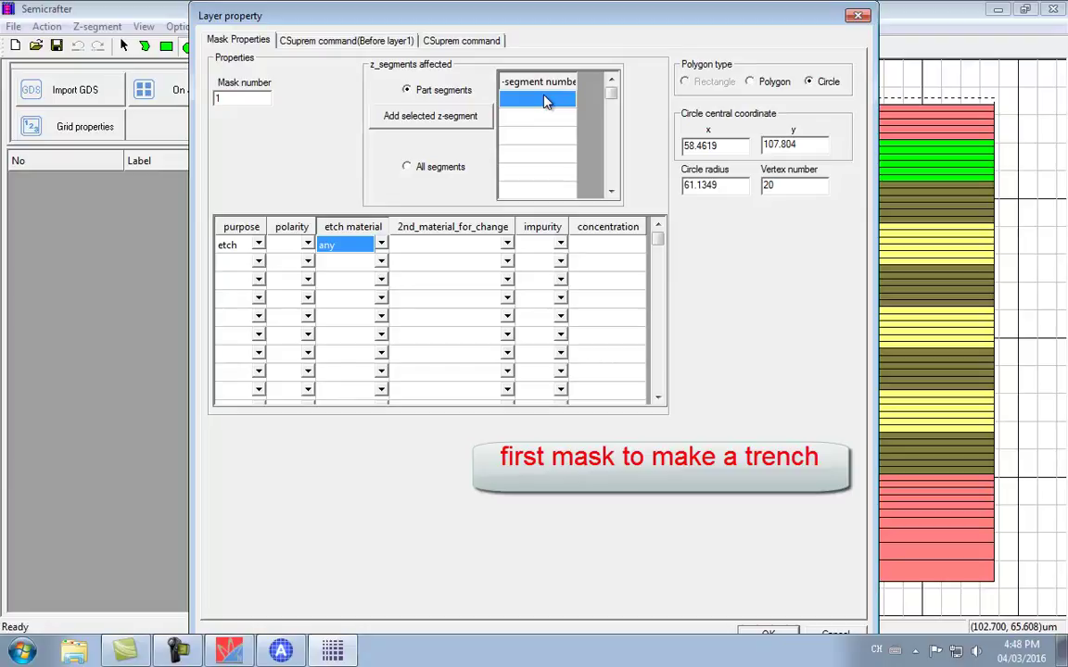
text(8-64)
key(Tab)
text(0)
key(Tab)
text(0)
key(Tab)
text(100)
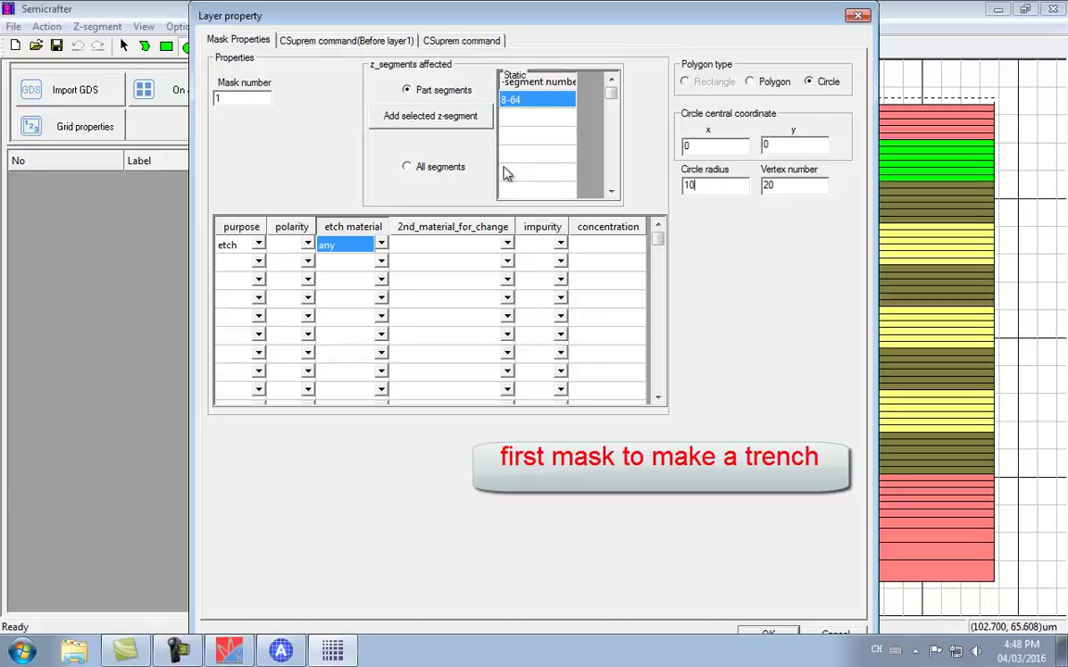
key(Tab)
text(30)
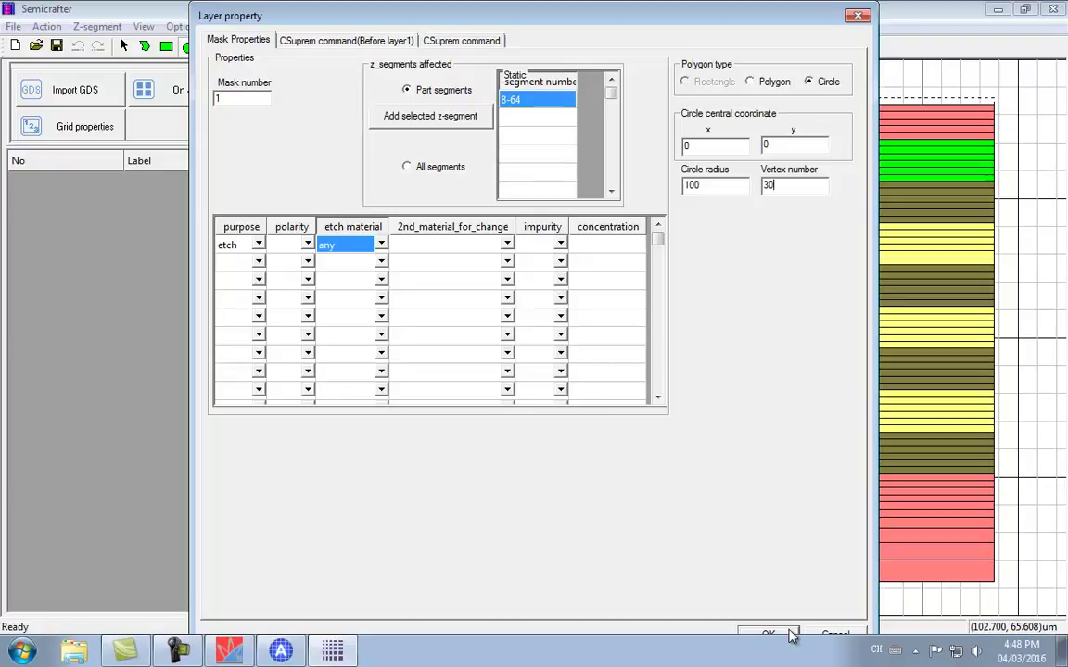
click(790, 635)
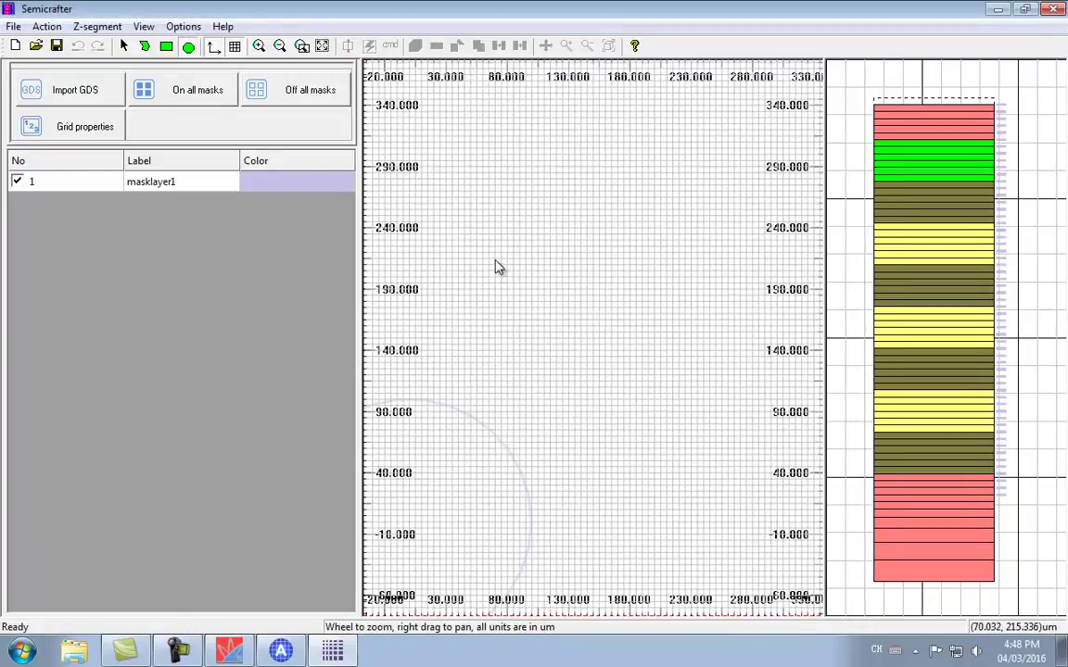
Step: Draw a circular mask centred at about (35, 27) um with a radius of about 34 um and number it 2
drag(469, 476, 470, 521)
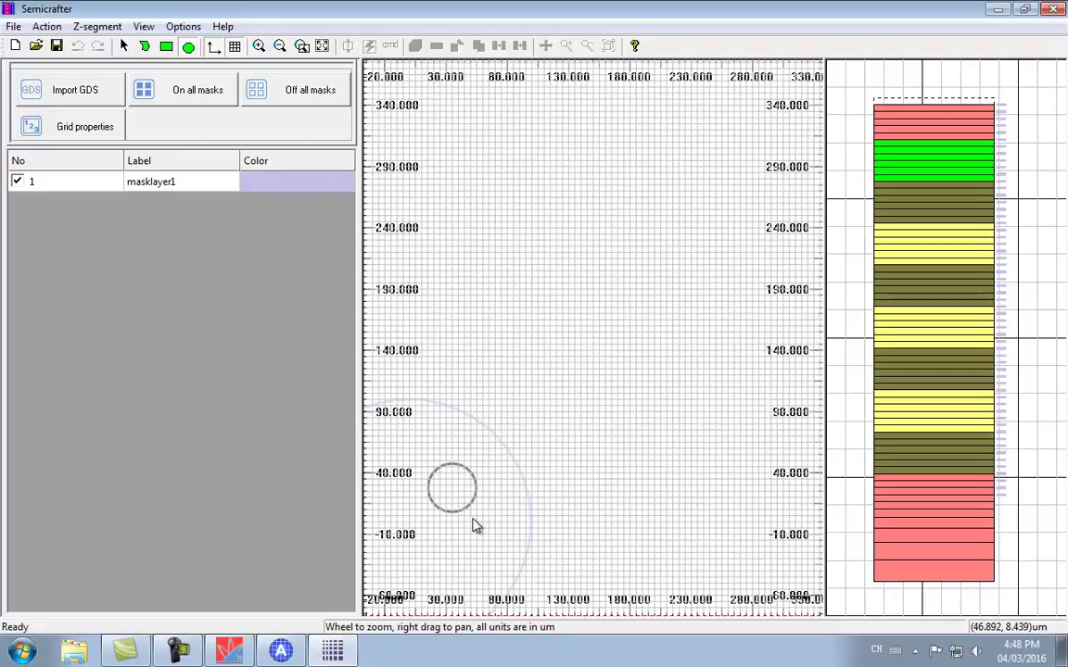
click(474, 524)
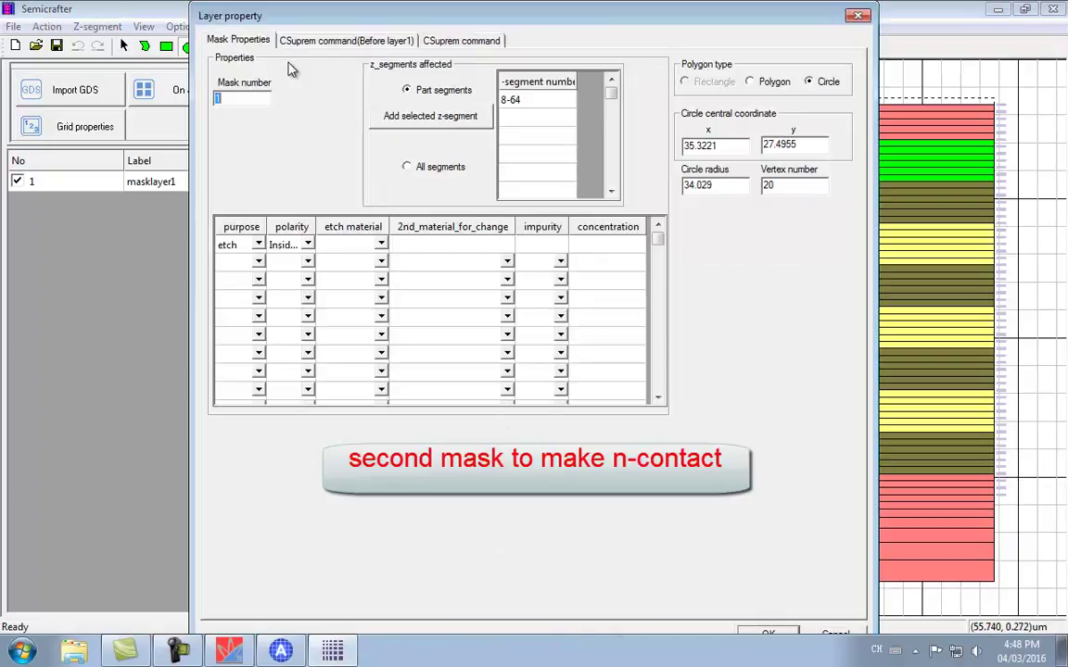
text(2)
Step: Set mask 2's purpose to change_material and its etch material to AlGaN
click(258, 244)
click(258, 244)
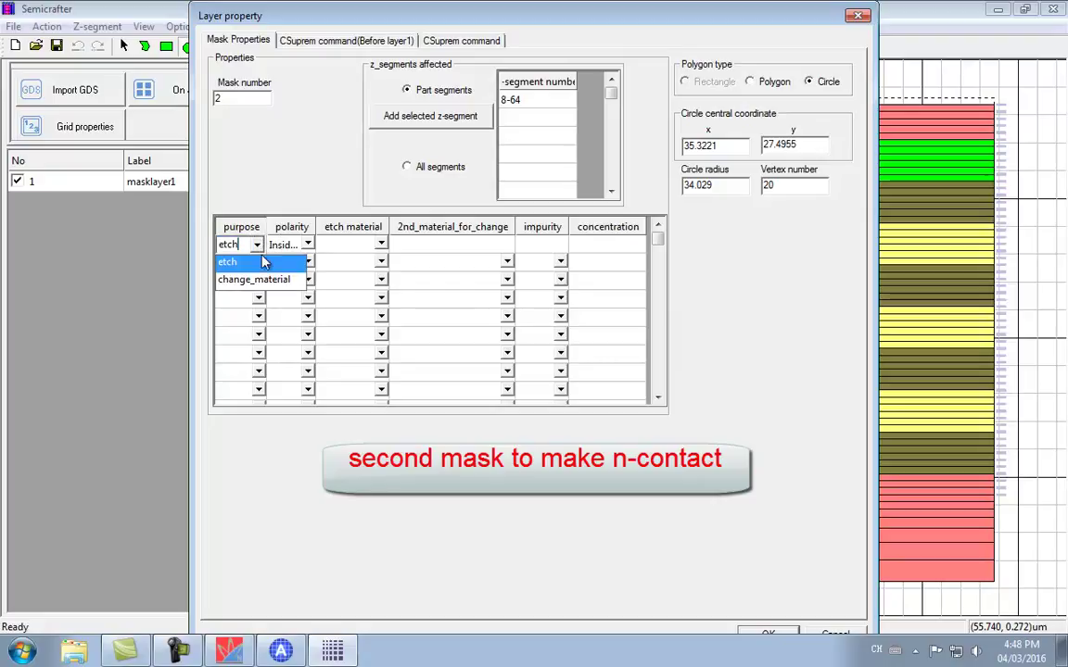
click(260, 289)
click(381, 246)
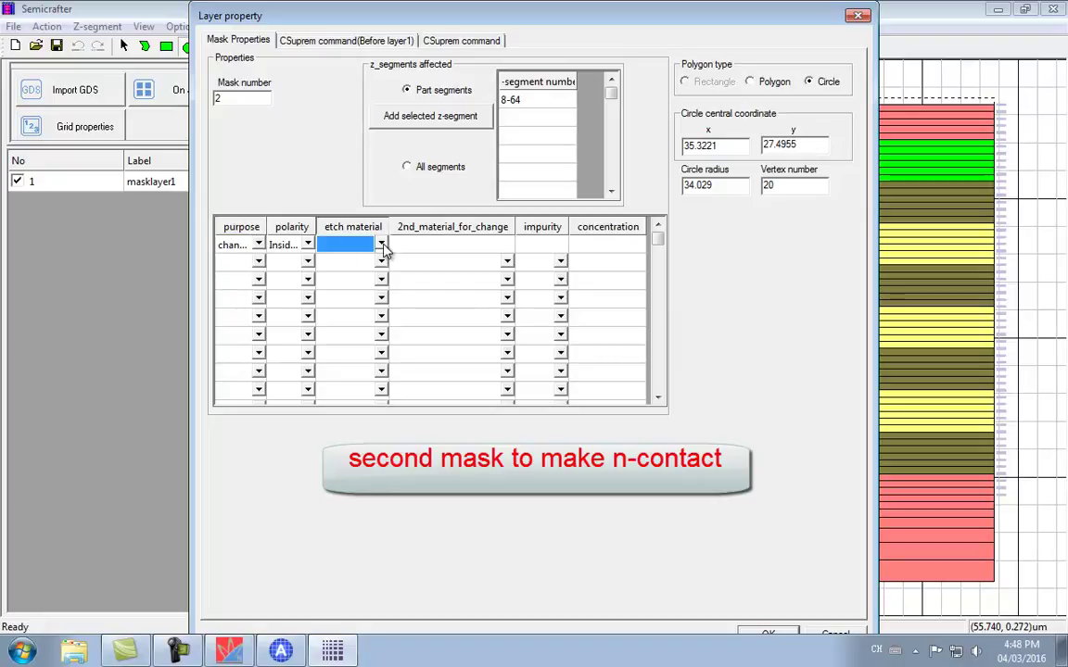
click(381, 245)
text(alga)
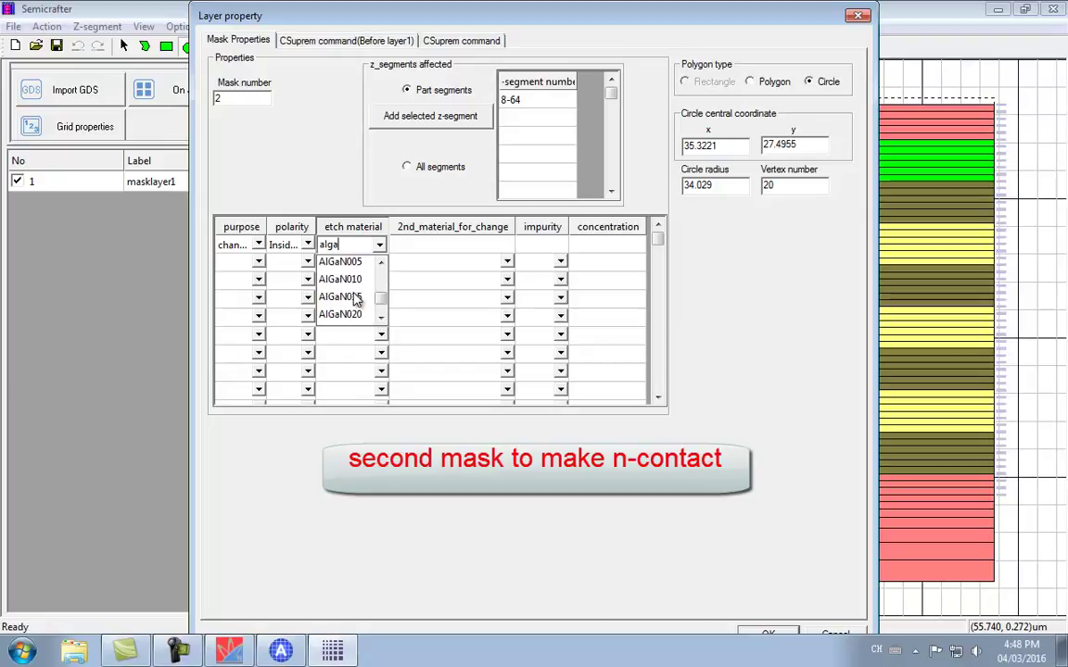
key(Down)
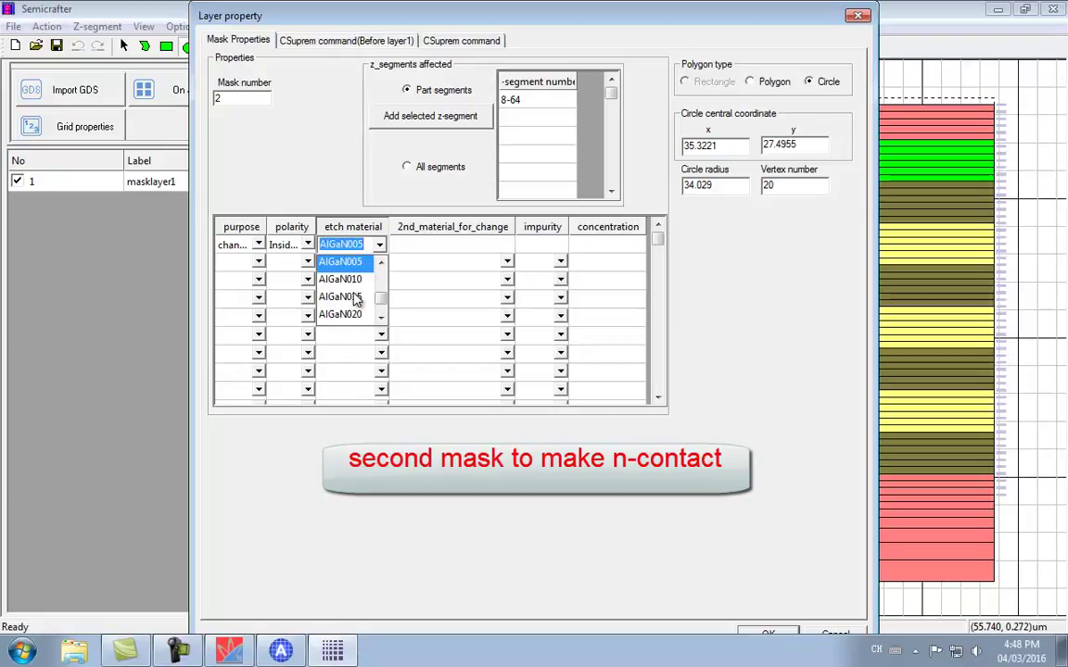
click(359, 247)
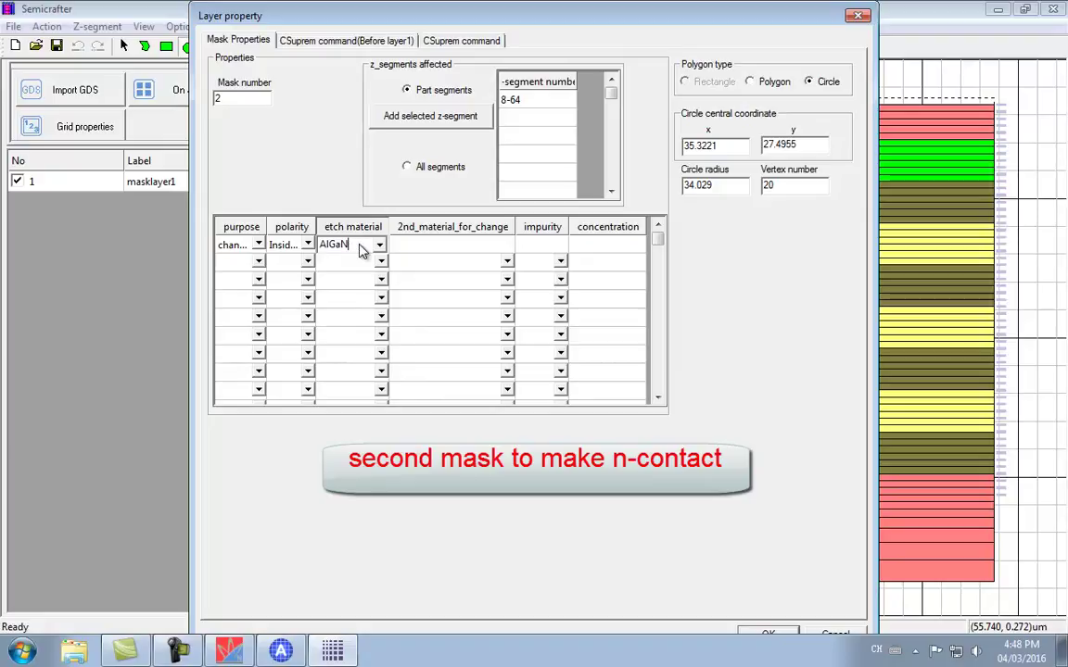
Step: Set the second material for change of mask 2 to Contact_1
click(505, 247)
click(507, 247)
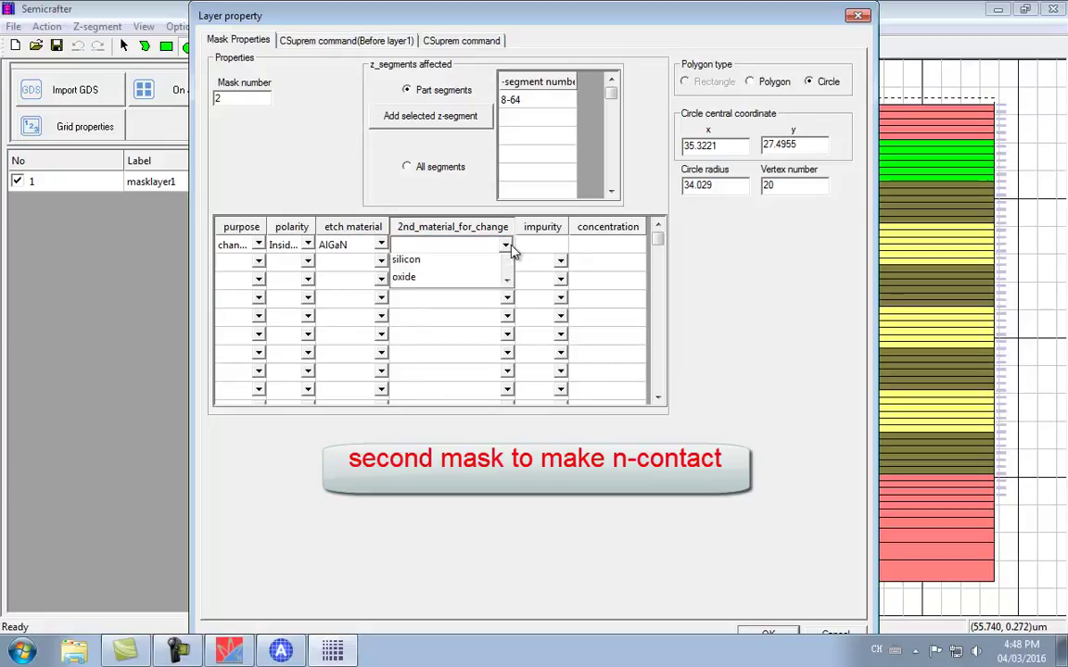
text(c)
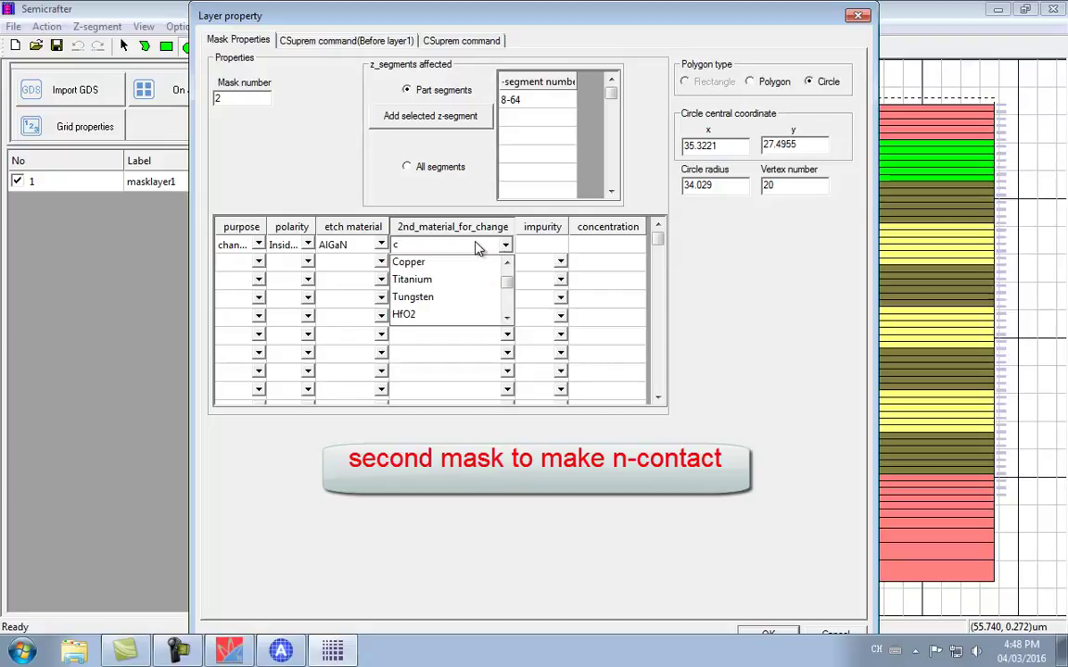
text(on)
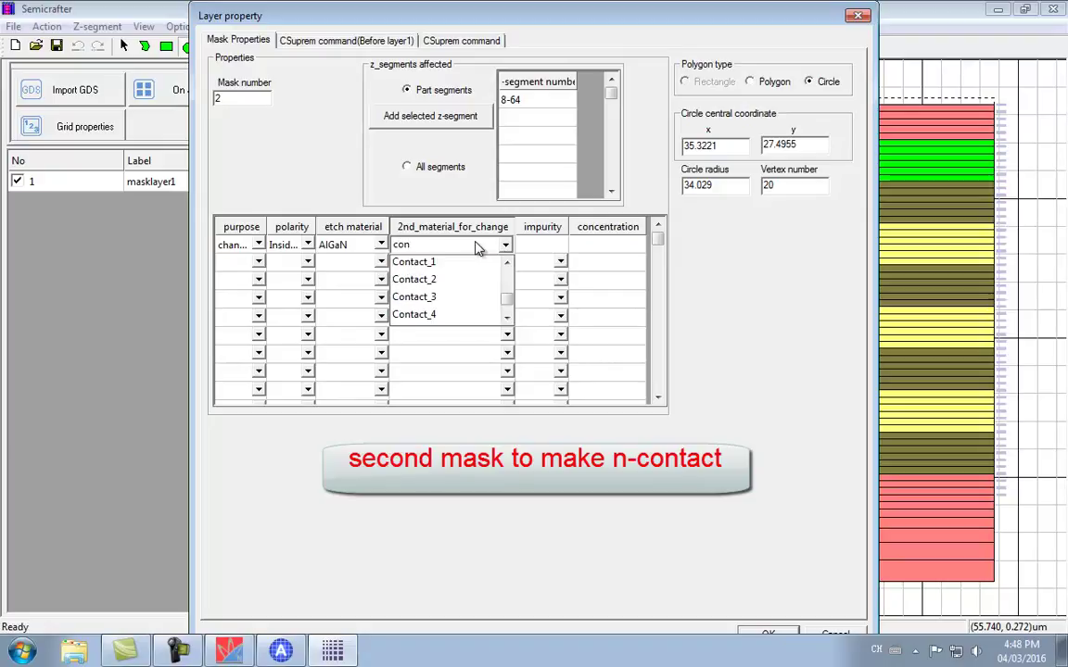
key(Down)
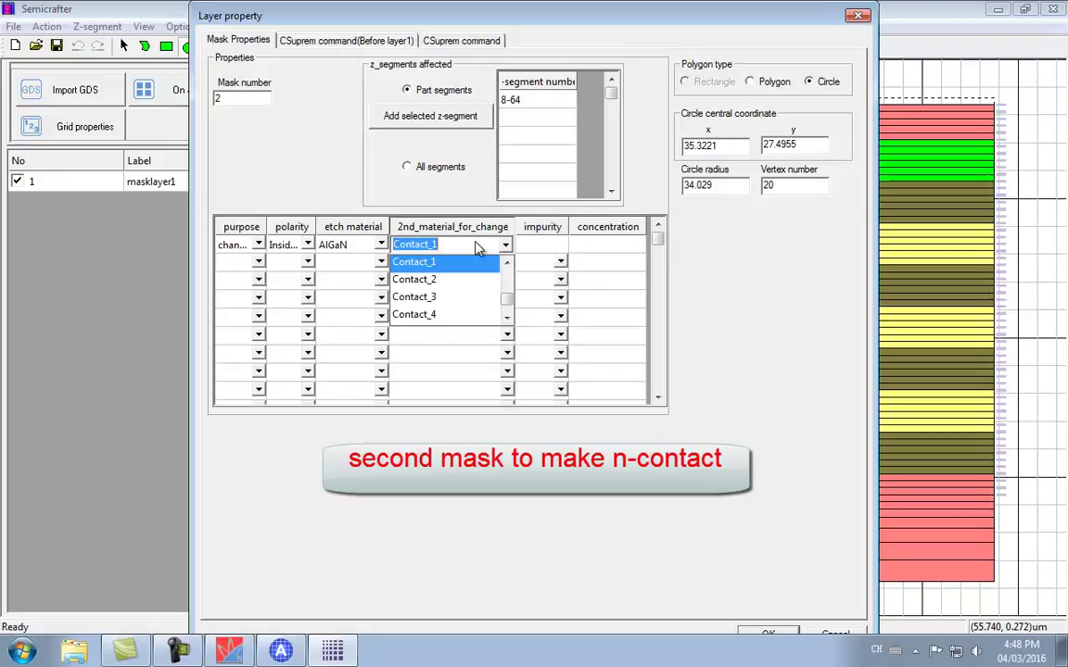
key(Return)
Step: Apply mask 2 to z-segment 7 and define its circle with centre (0, 0), radius 80 and 30 vertices
click(537, 102)
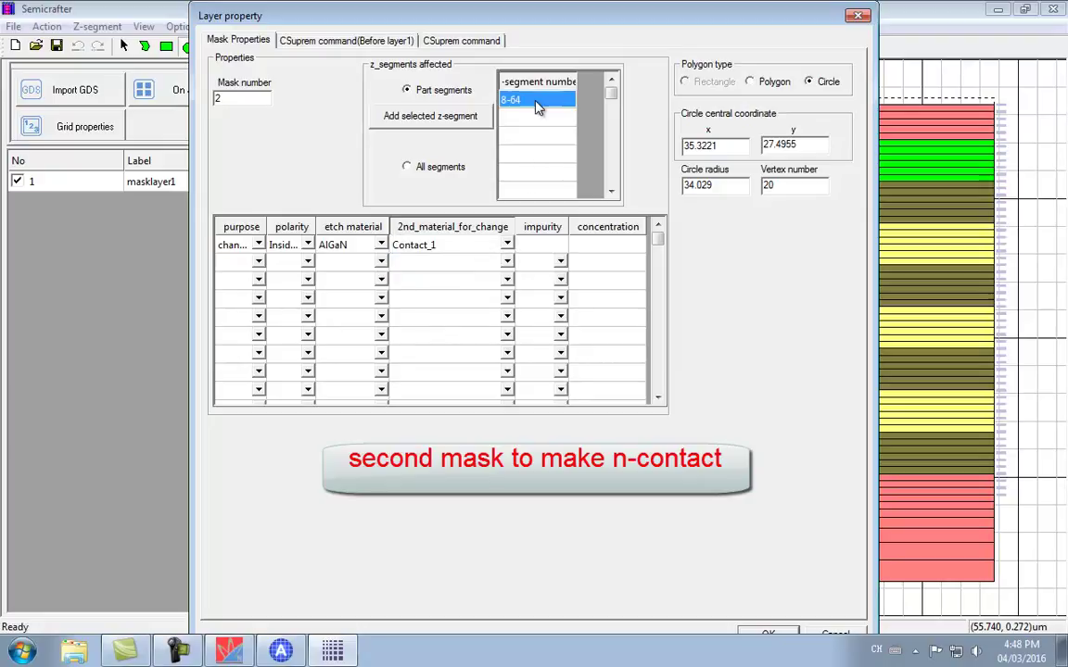
text(7)
key(Tab)
text(0)
key(Tab)
text(0)
key(Tab)
text(80)
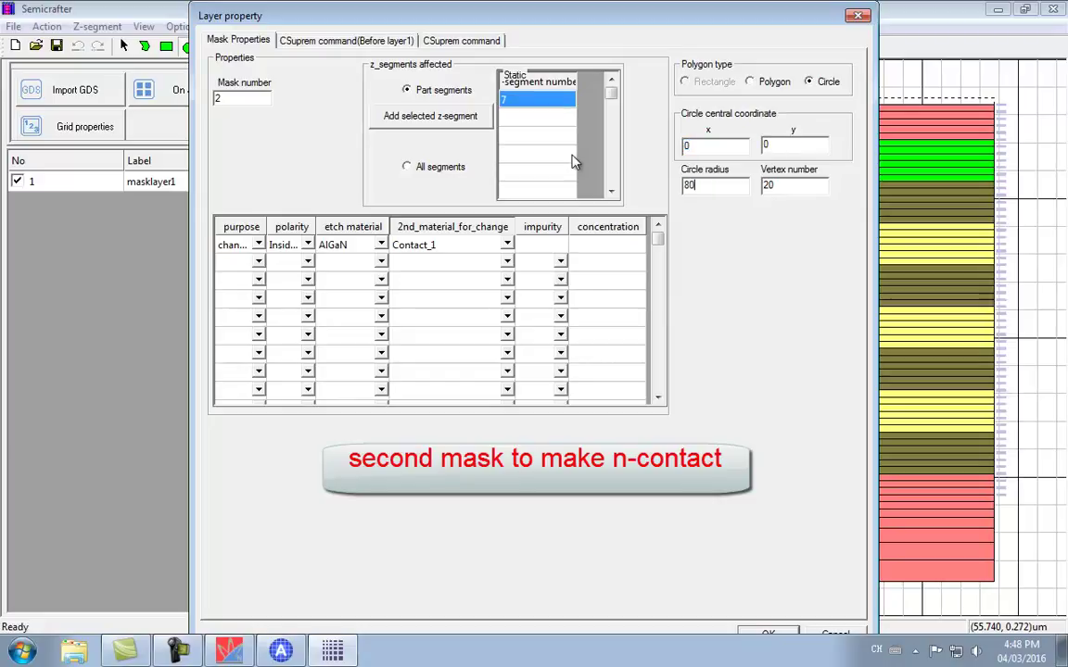
key(Tab)
text(30)
click(768, 633)
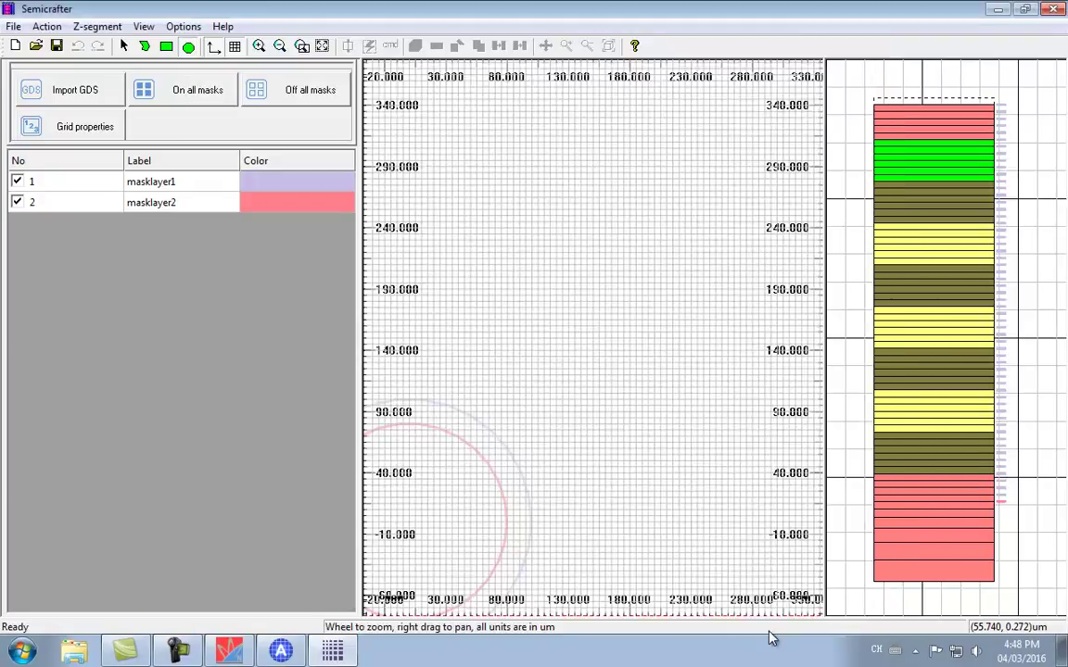
Step: Draw a circle of about 41 um radius at about (141, 190) um as mask 3 and set its second material to Contact_2
drag(580, 289, 615, 329)
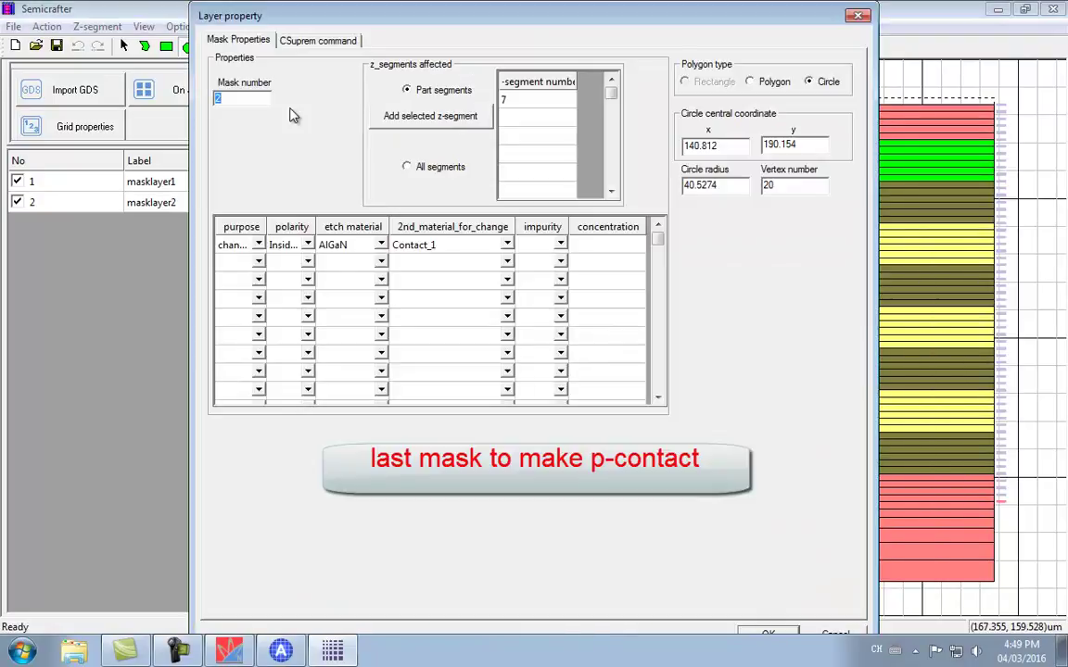
text(3)
click(507, 245)
click(507, 244)
click(482, 279)
Step: Apply mask 3 to z-segment 64 and define its circle with centre (150, 150) and radius 100
click(524, 102)
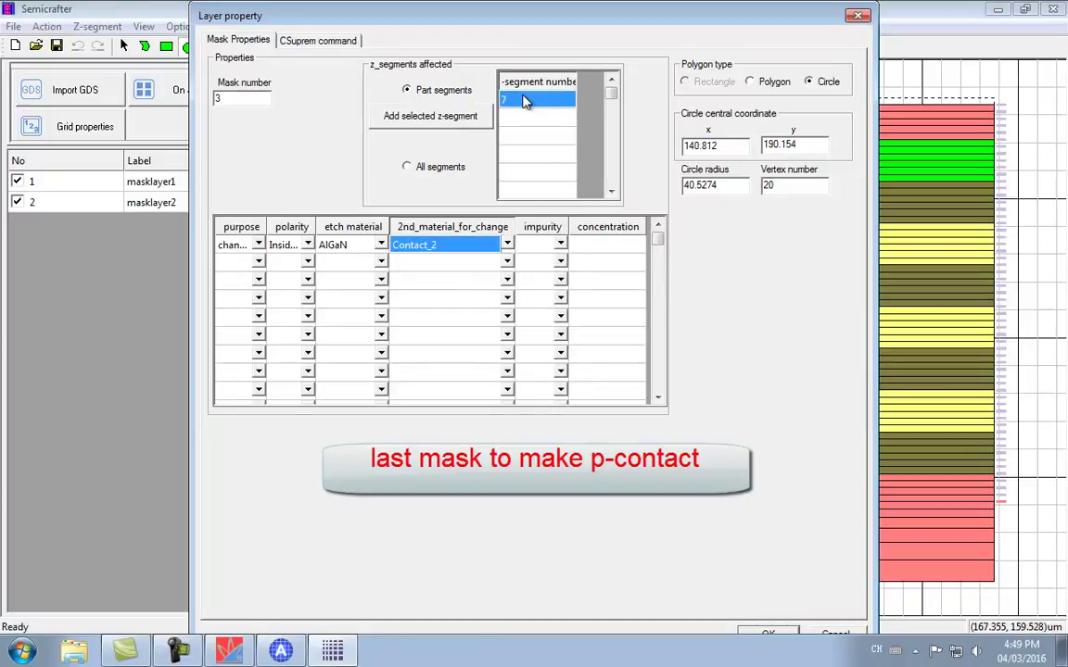
text(64)
key(Tab)
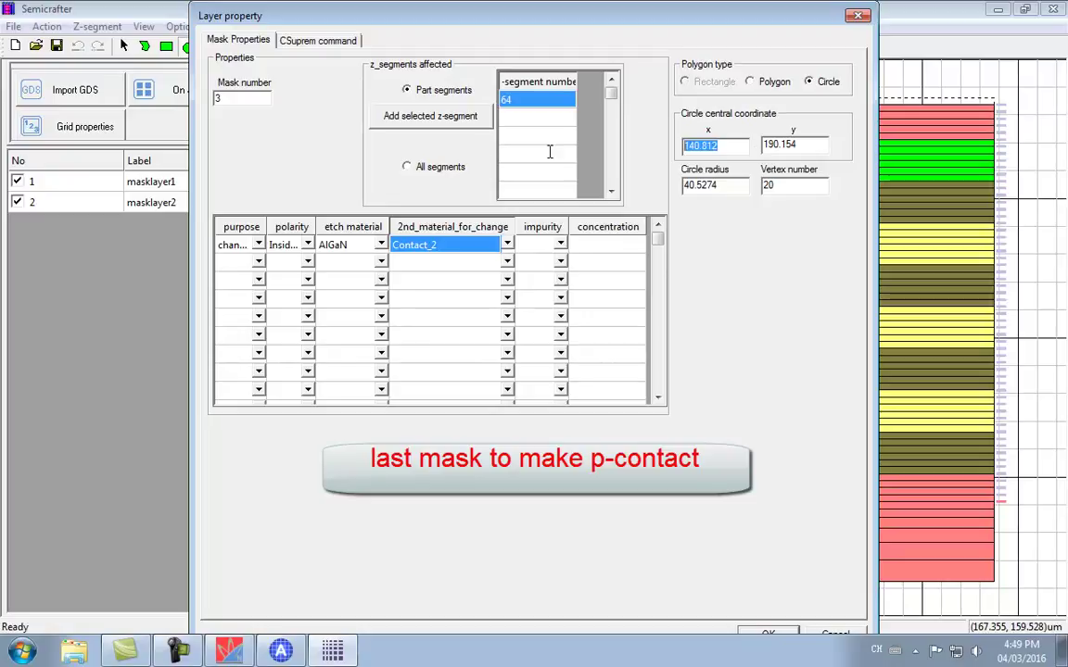
text(150)
key(Tab)
text(150)
key(Tab)
text(100)
key(Tab)
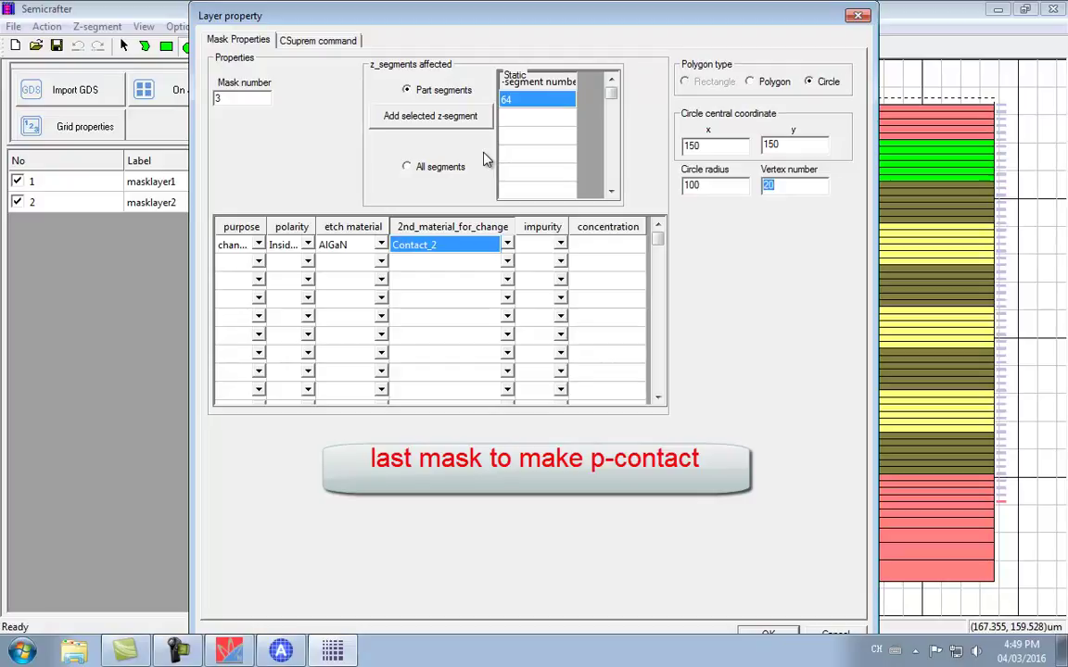
click(767, 634)
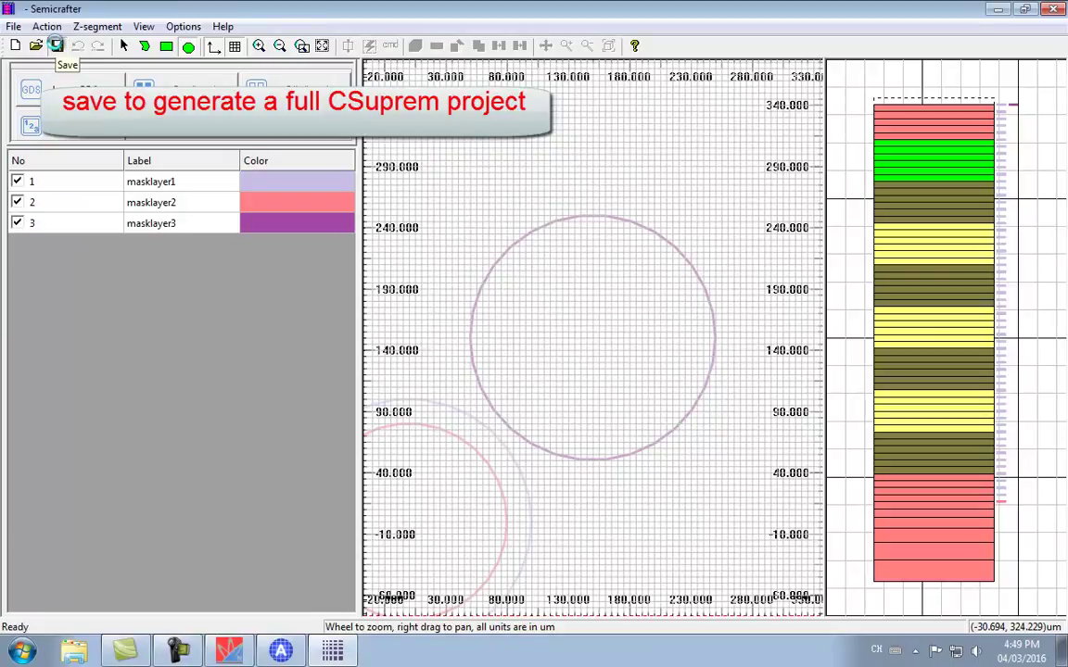
Step: Save the mask project and close both Semicrafter and SimuApsys
click(56, 45)
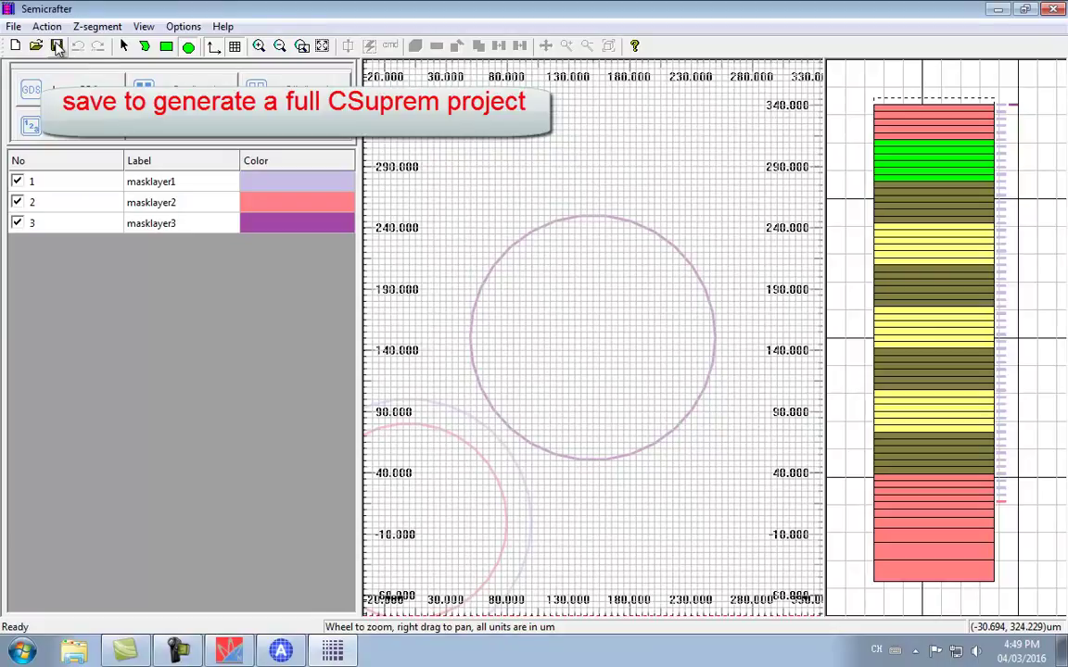
click(1053, 10)
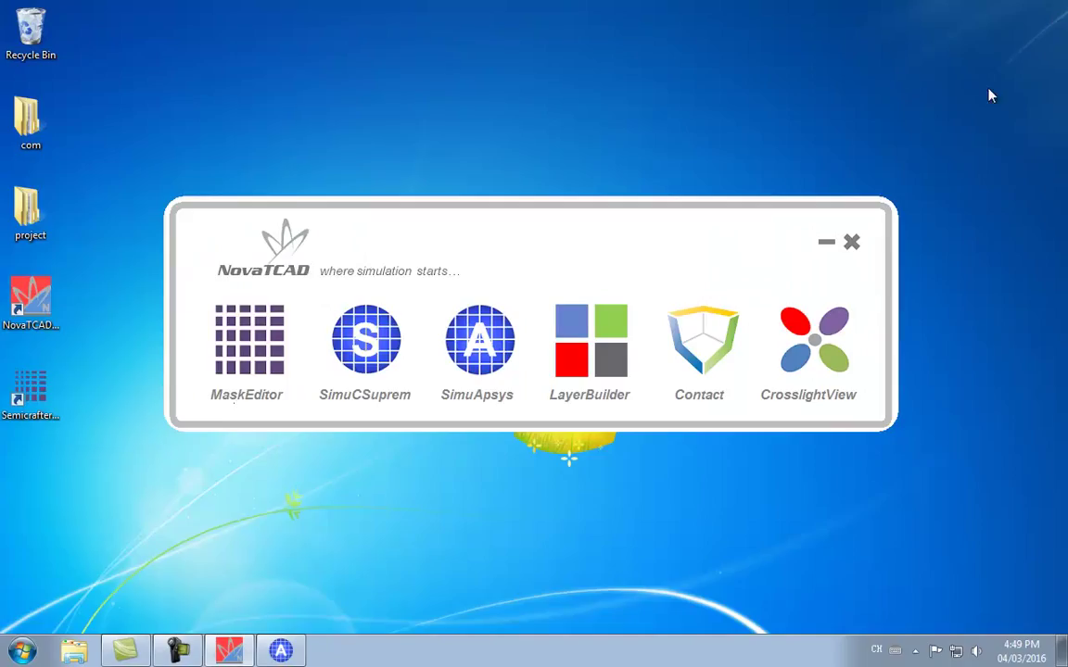
click(283, 652)
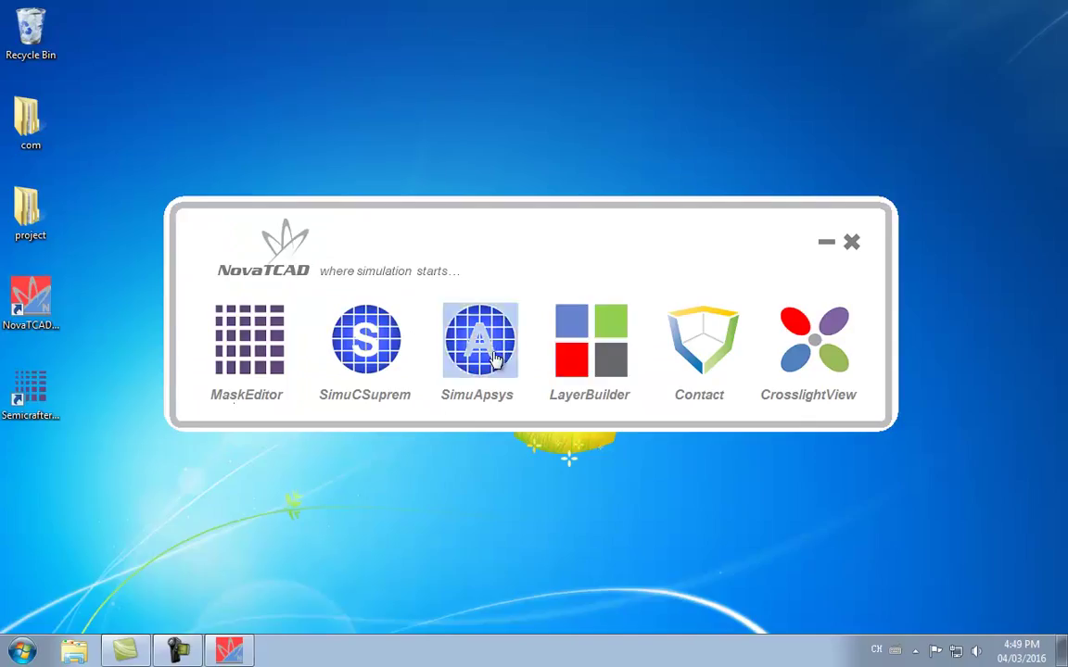
Step: Launch SimuCSuprem from the NovaTCAD launcher and open main.in from the ganled SemiCrafter_Project folder
click(371, 352)
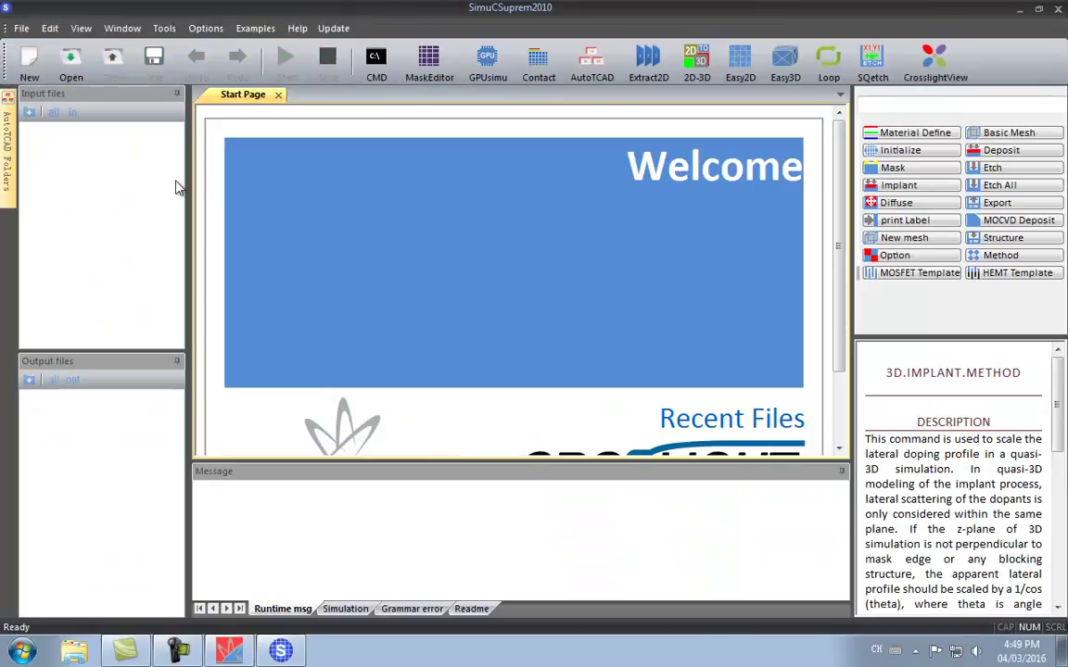
click(70, 65)
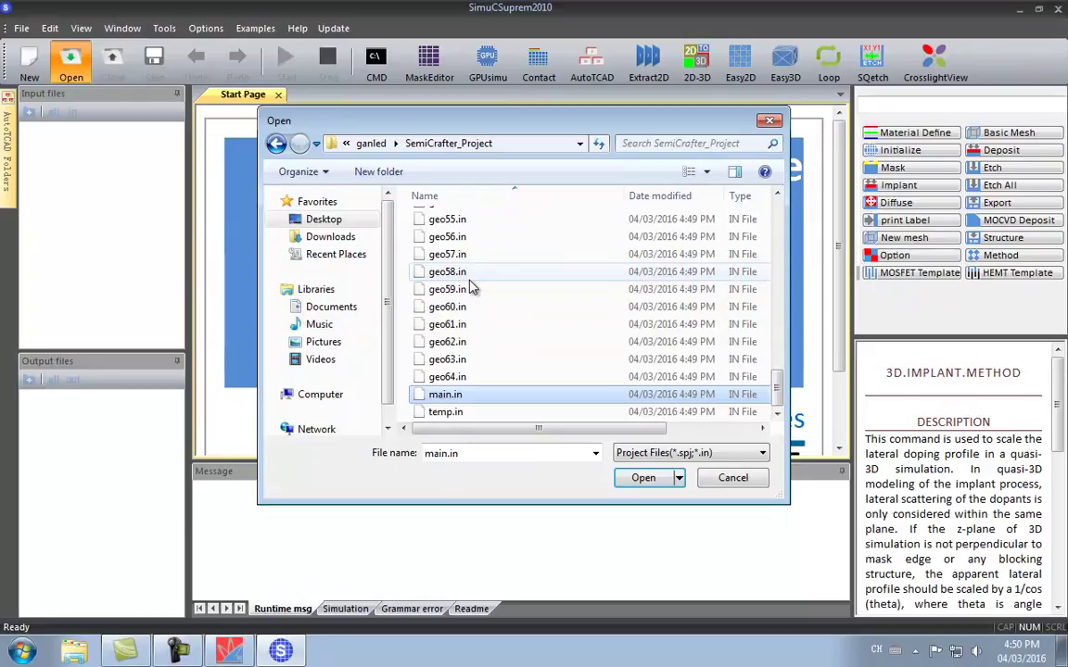
key(Return)
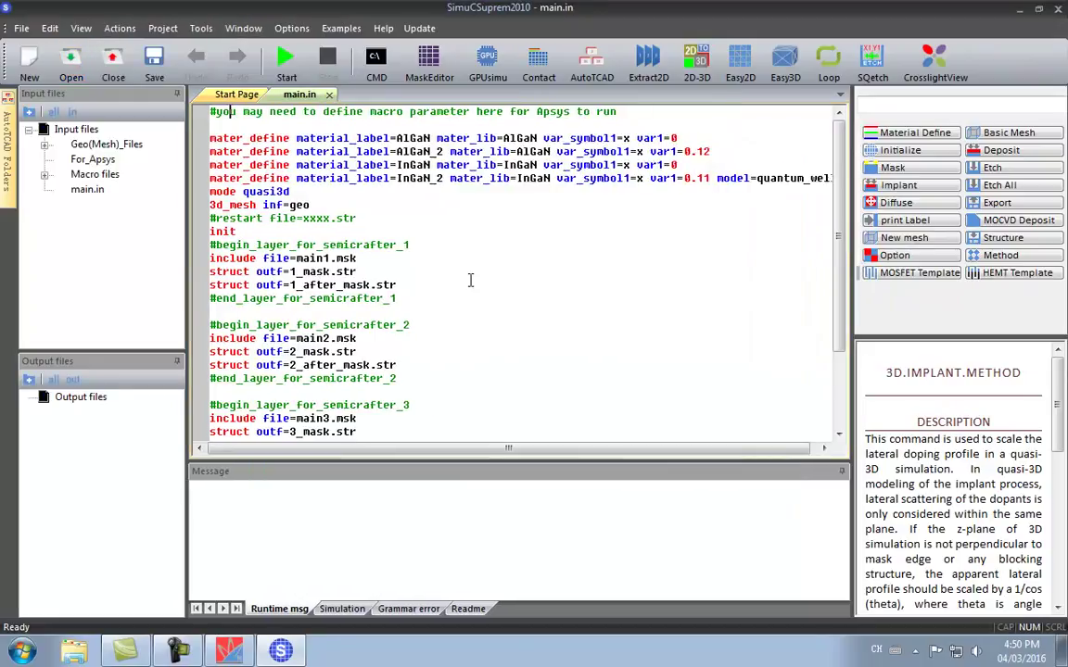
Step: Load the export statement at the end of main.in into the command wizard and widen the wizard area
click(475, 196)
scroll(474, 200, down, 7)
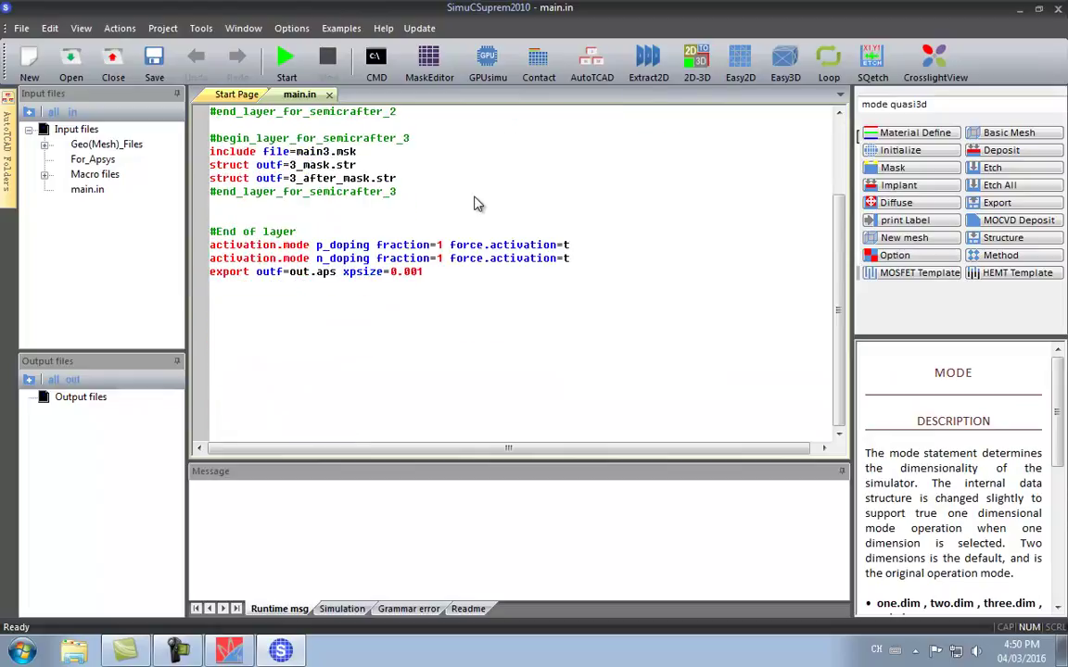
scroll(475, 202, up, 3)
click(426, 408)
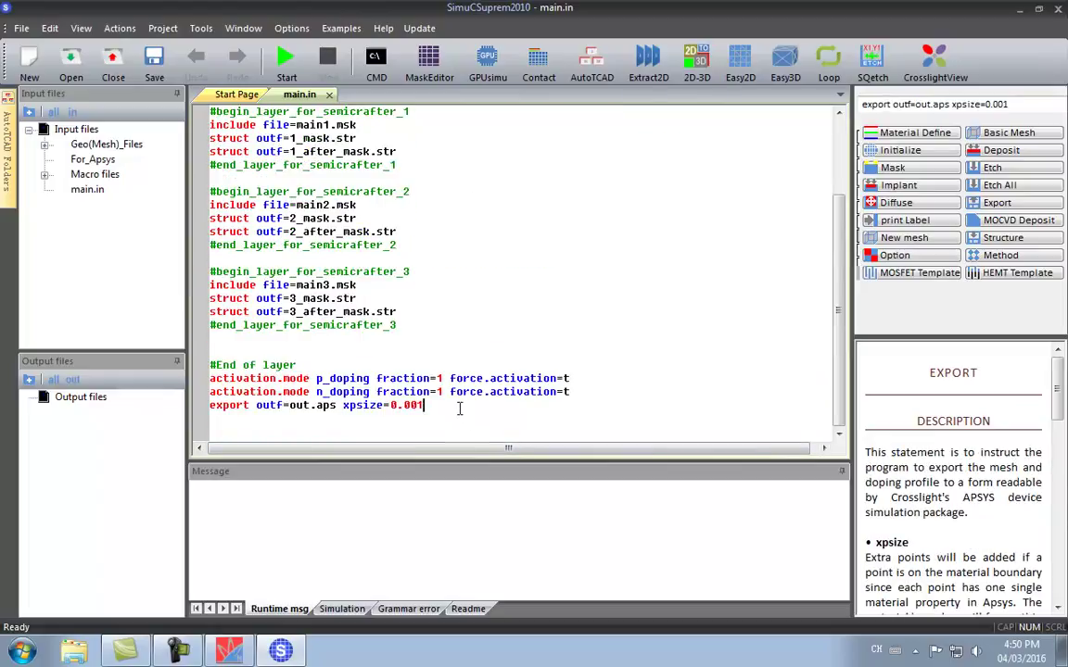
right_click(460, 411)
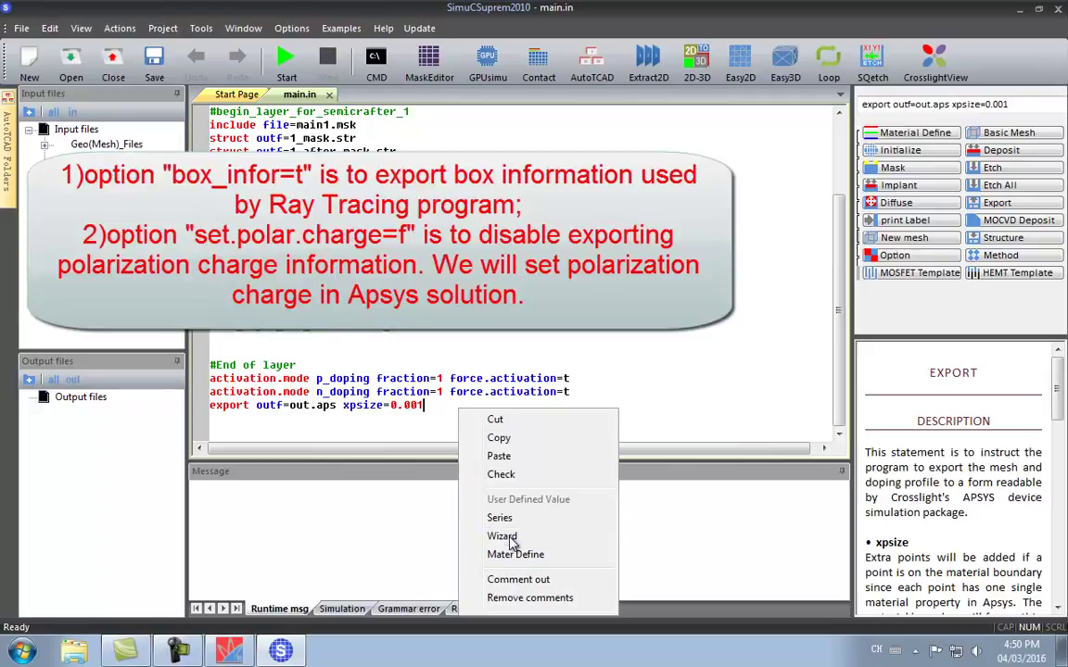
click(503, 537)
drag(851, 310, 748, 315)
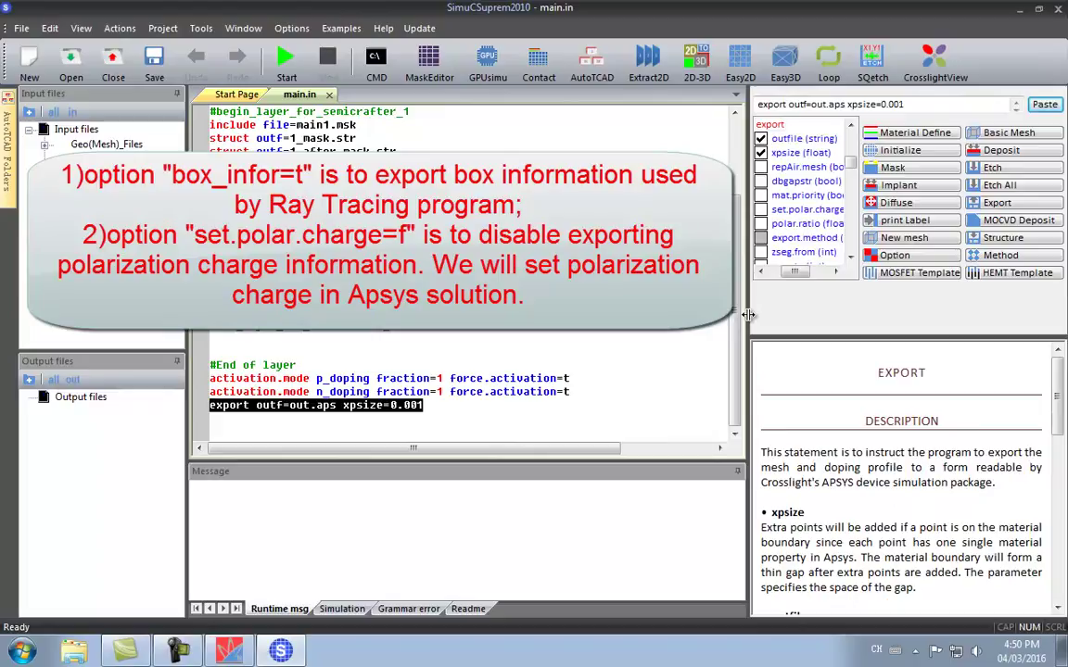
Step: Add set.polar.charge=false, box_infor and qw_normal_zdir to the export statement and paste it back into main.in
drag(853, 168, 851, 165)
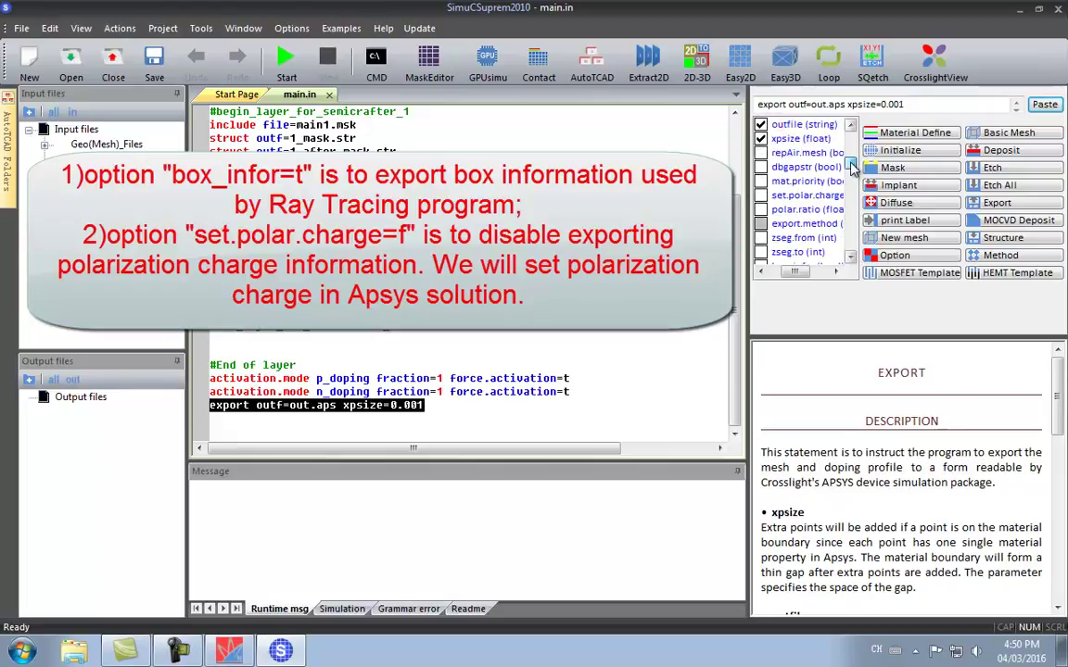
click(762, 198)
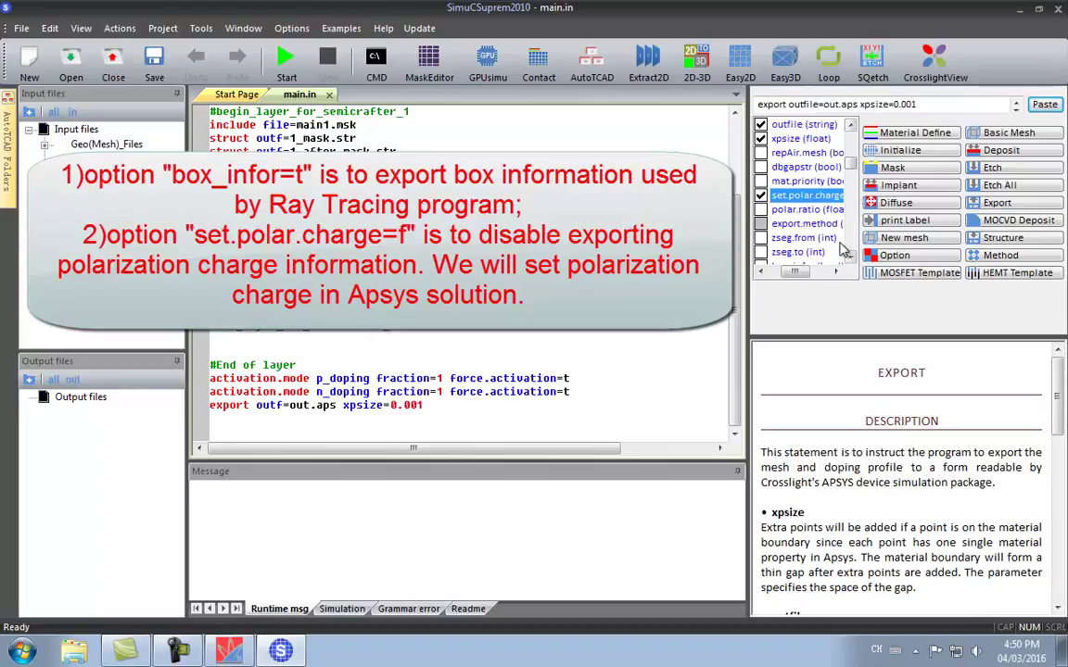
drag(851, 165, 851, 171)
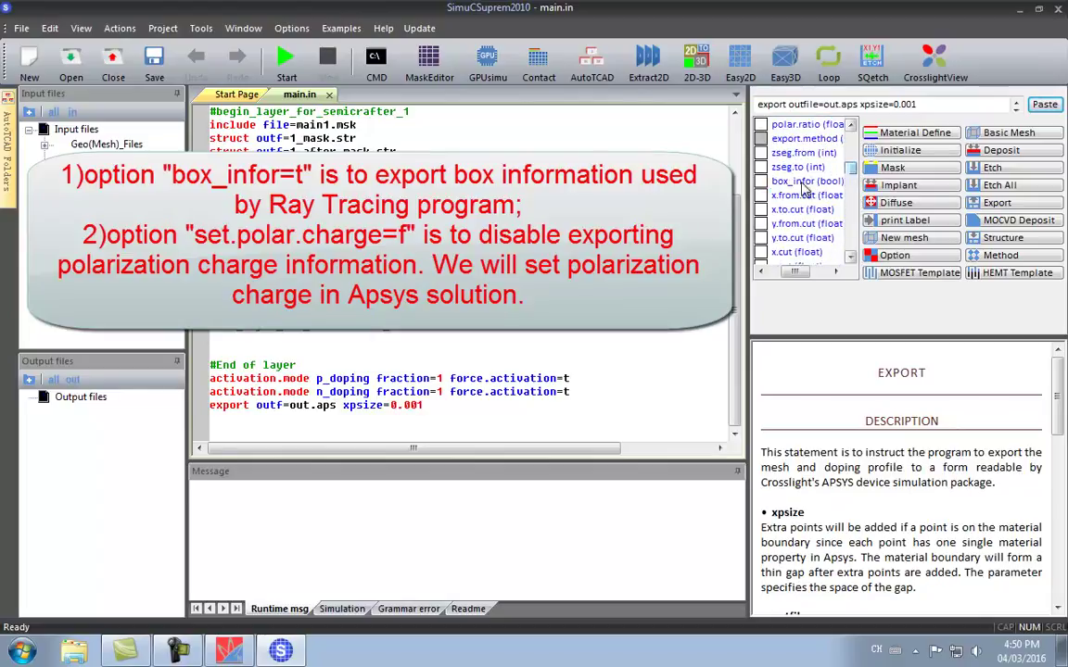
click(763, 184)
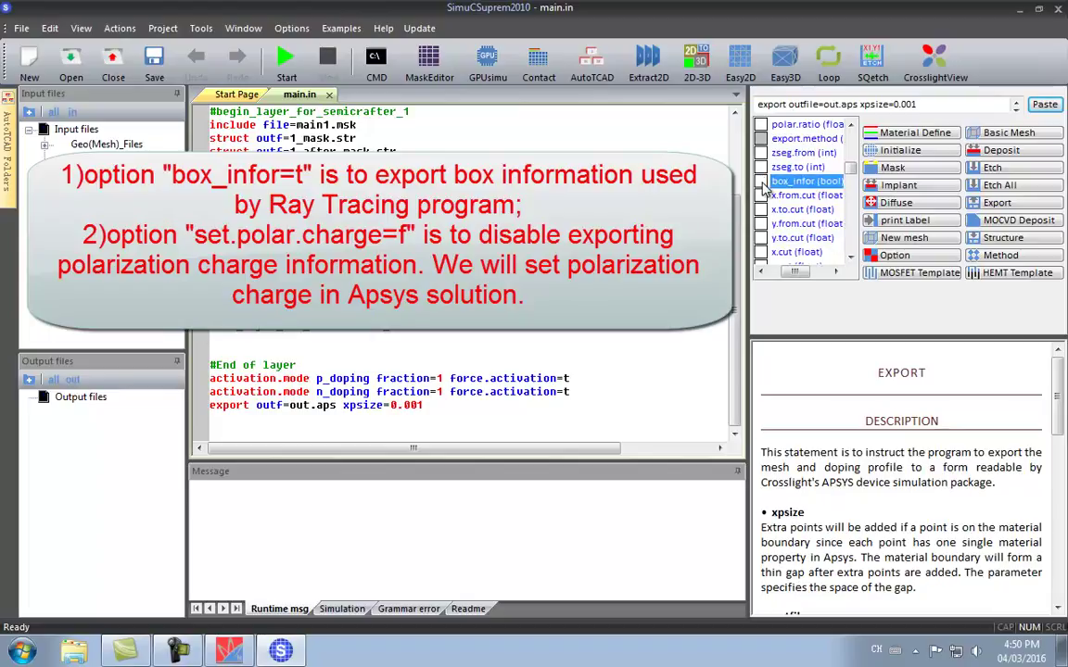
drag(851, 168, 852, 170)
click(764, 211)
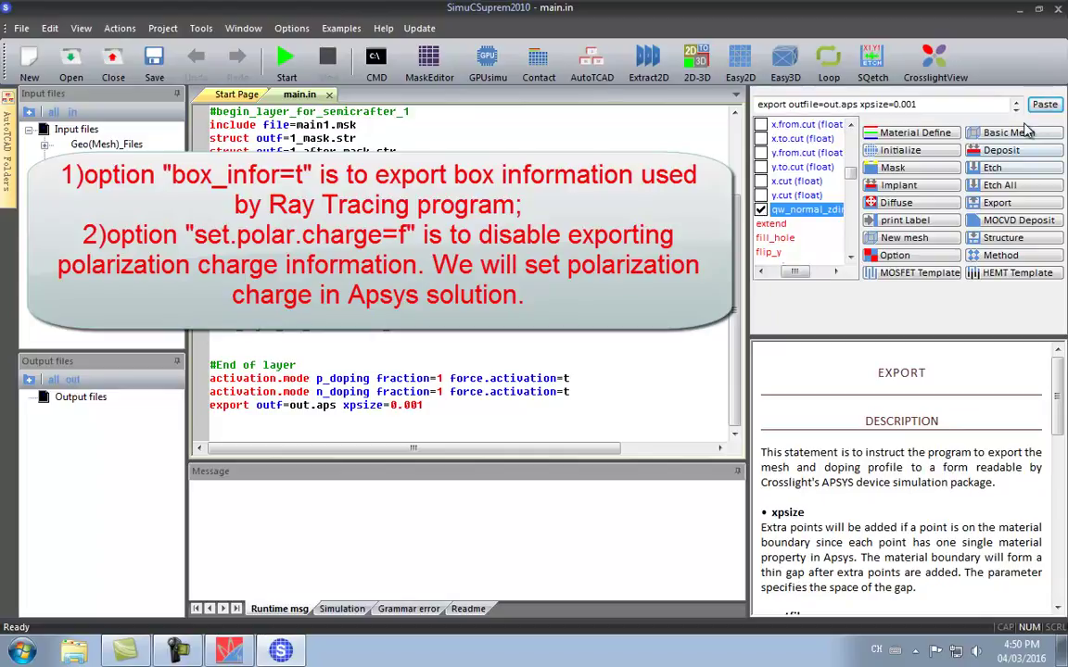
click(1044, 105)
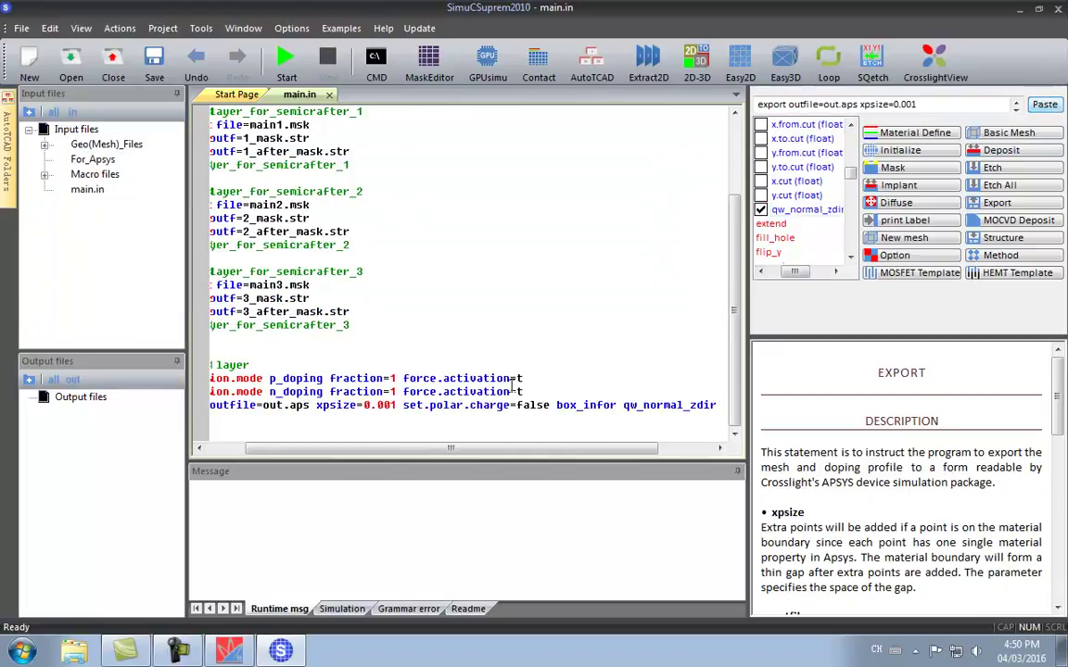
Step: Set qw_normal_zdir=t and box_infor=t in the export statement and change its output file to ganled.aps
click(623, 405)
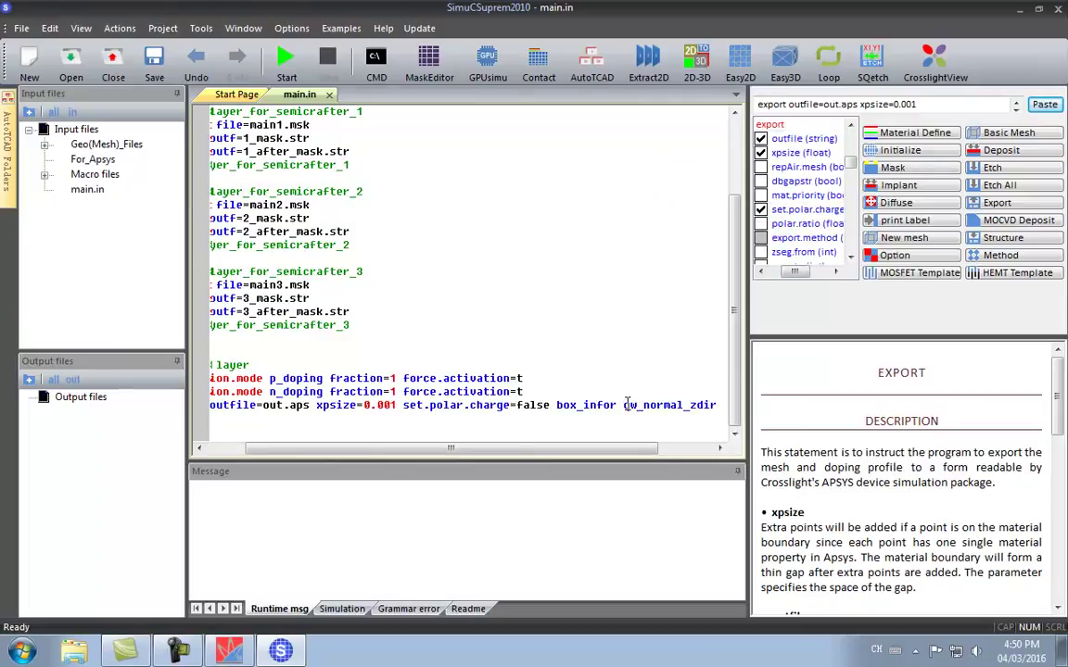
text(t)
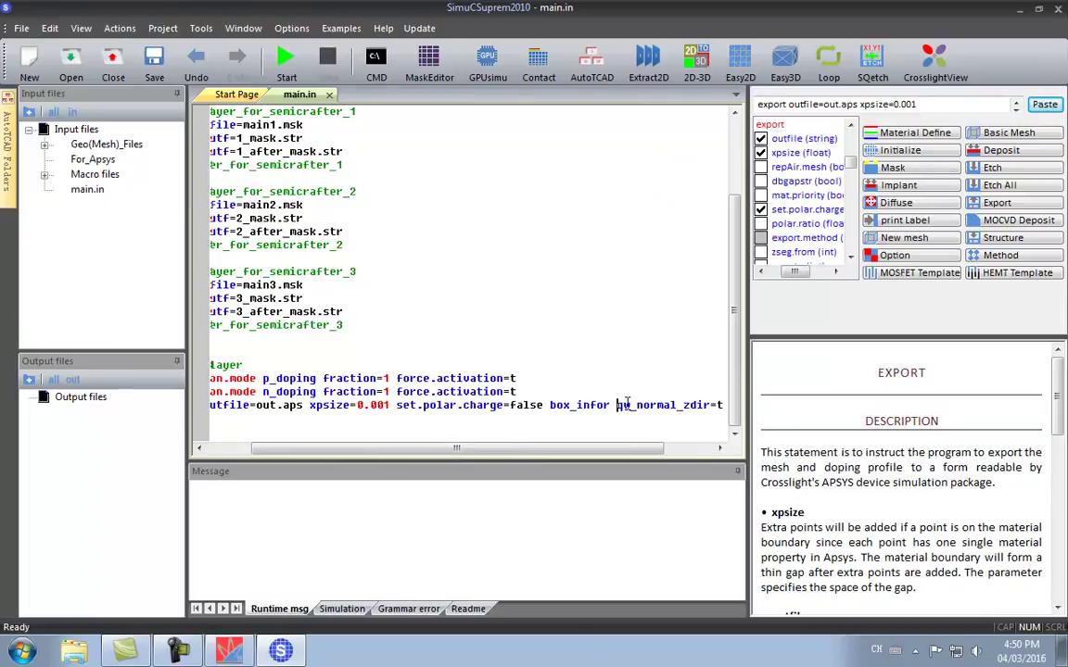
text(=t)
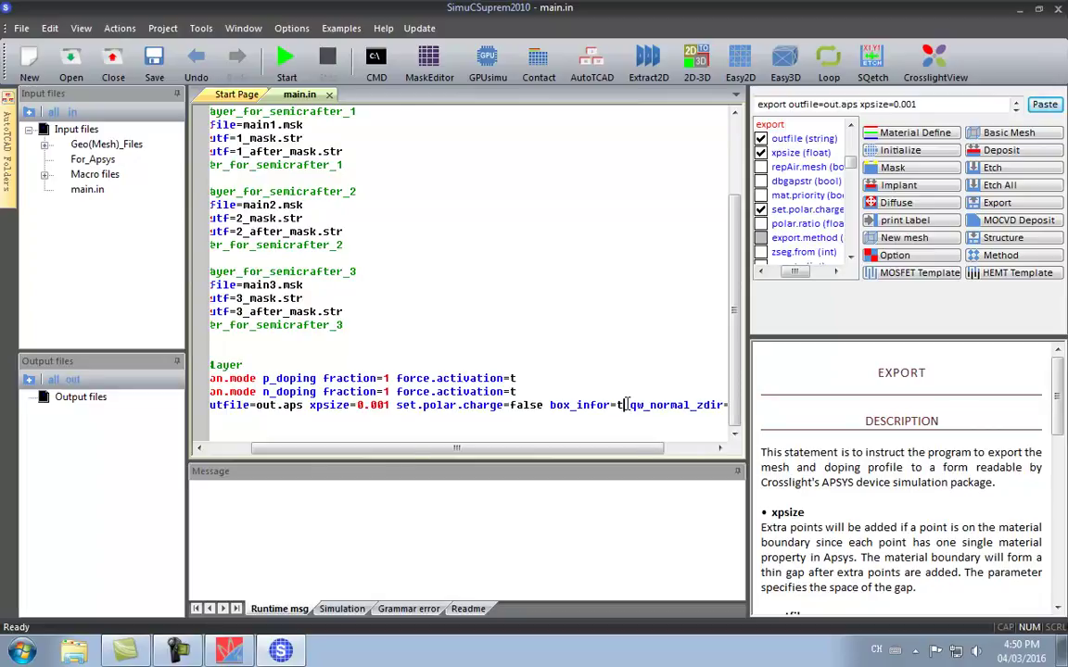
key(Home)
key(ctrl+shift+Right)
text(ganled)
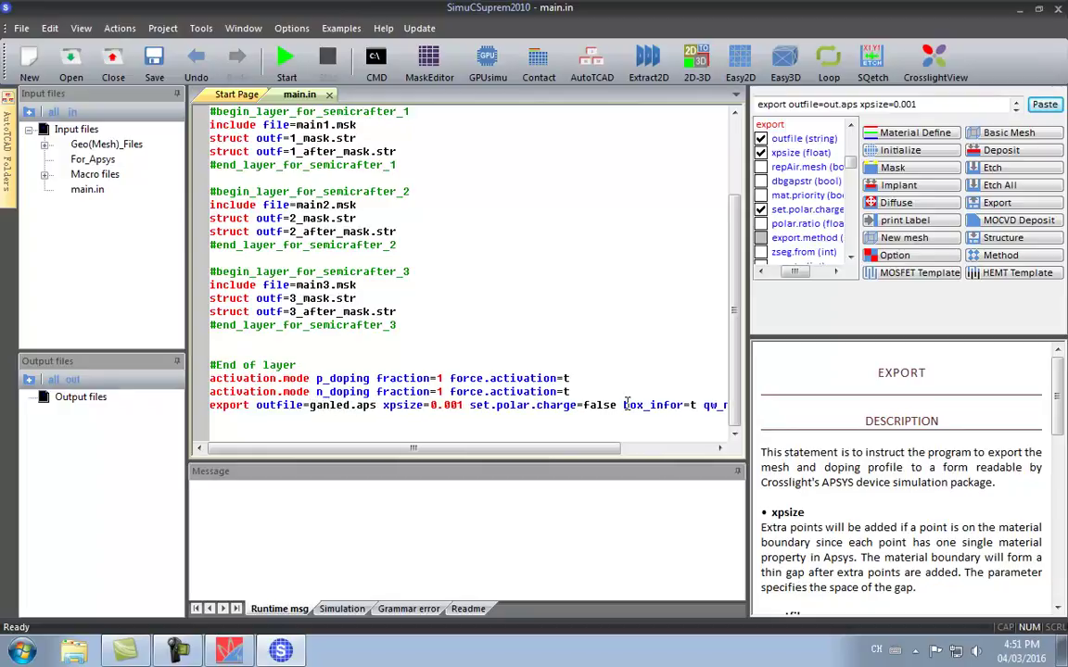
key(End)
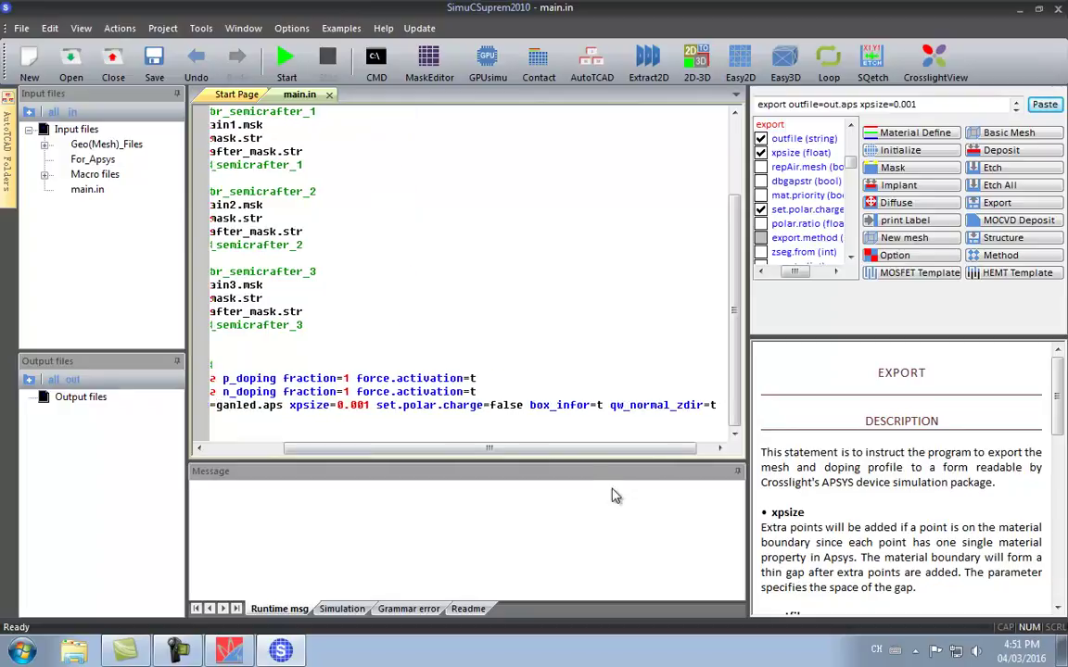
drag(512, 450, 437, 453)
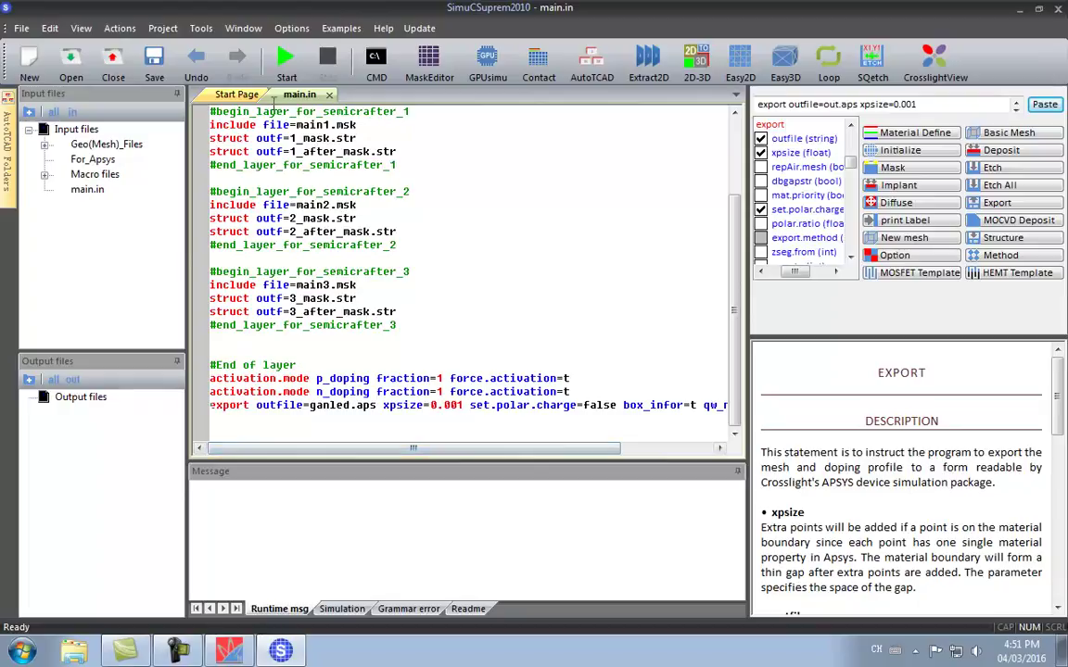
Step: Run the process simulation on main.in from the semicrafter_project folder
click(290, 76)
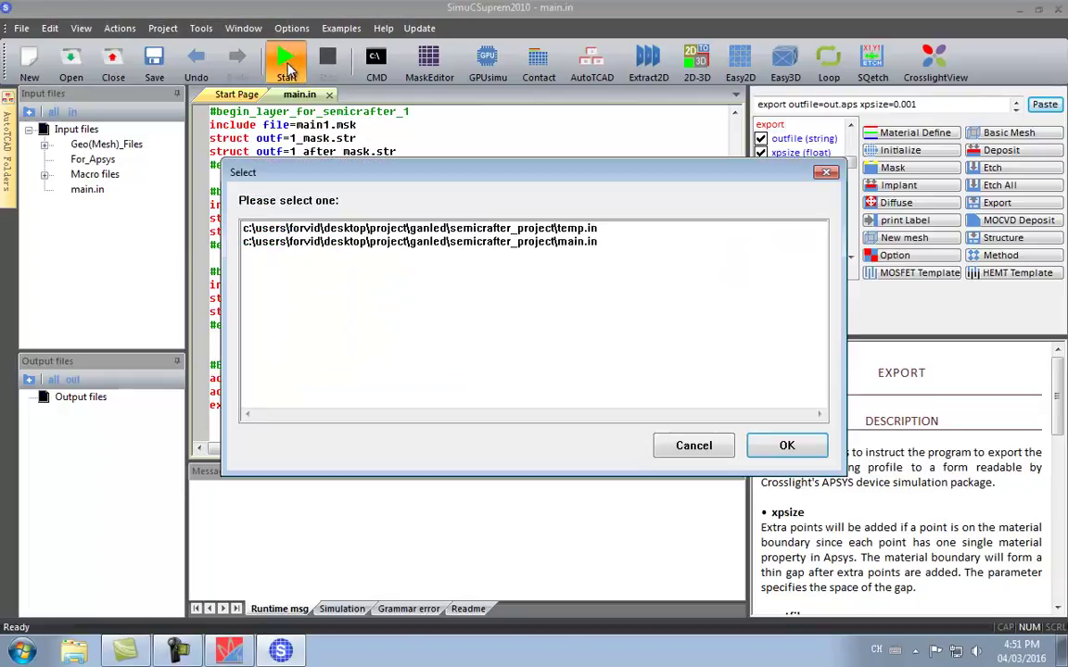
click(436, 241)
click(787, 446)
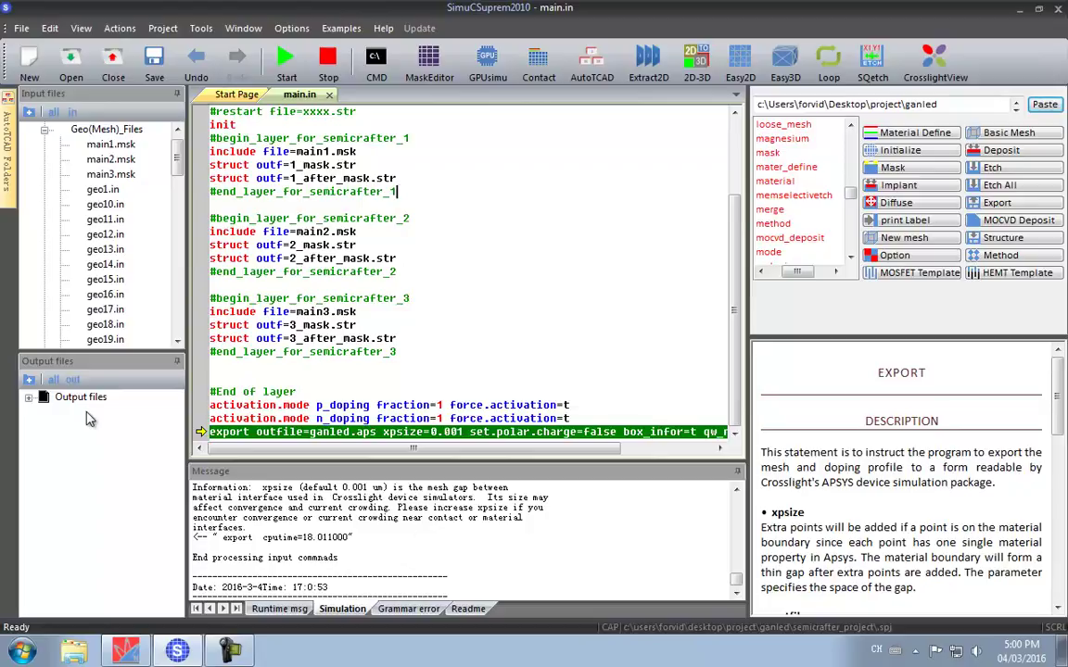
Step: Open the output structure 3_after_mask.str in CrosslightView and rotate the 3D model to inspect the trench and both contacts
double_click(44, 400)
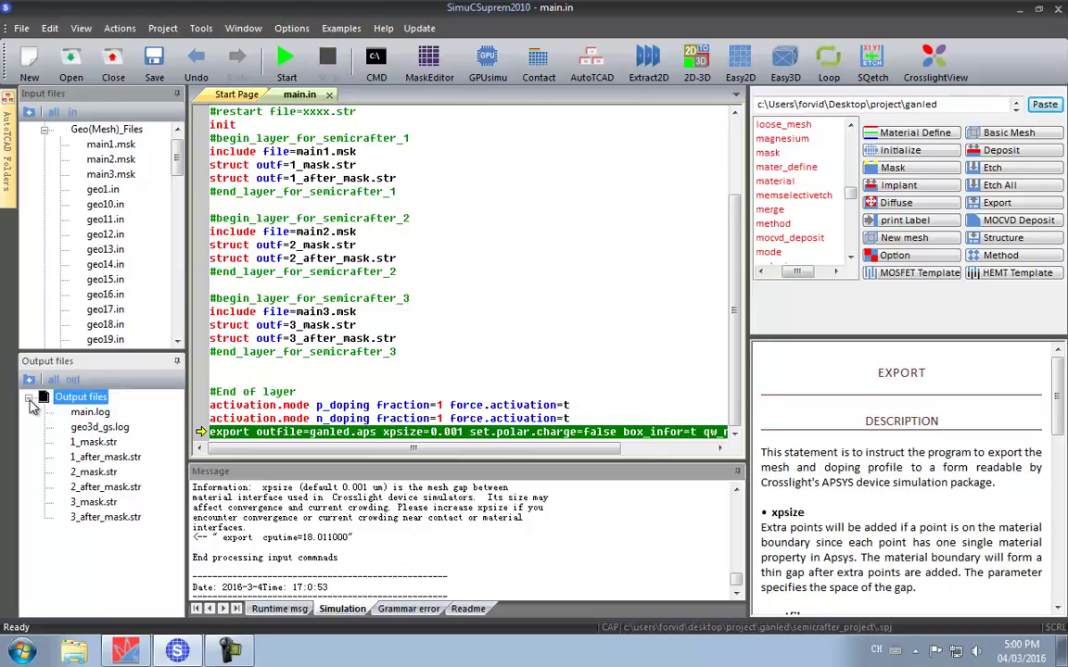
double_click(107, 517)
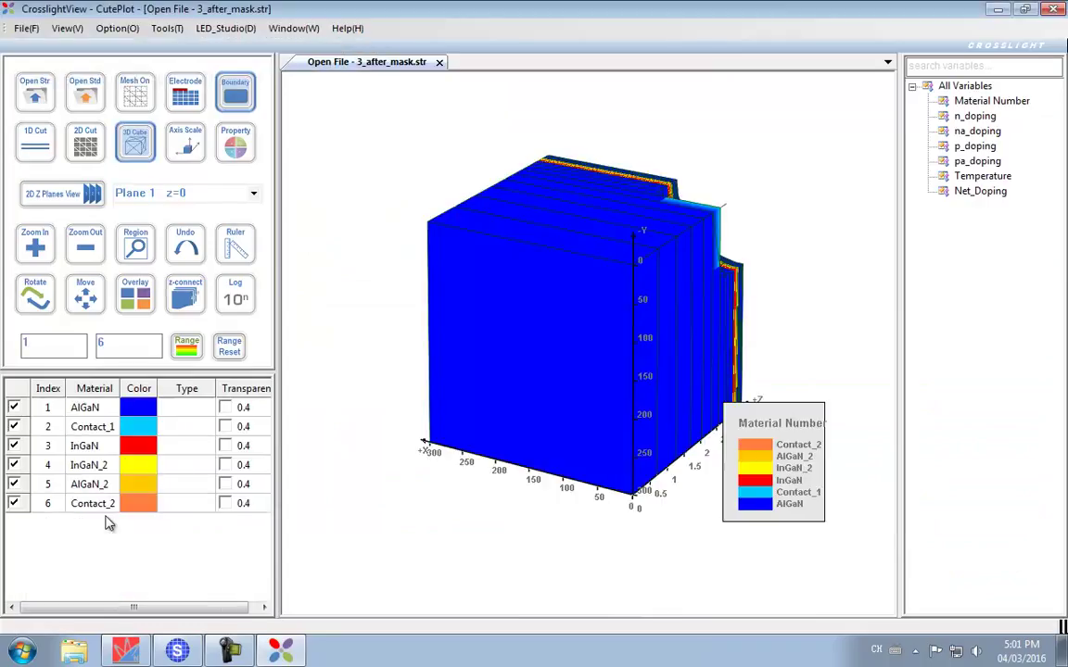
click(35, 295)
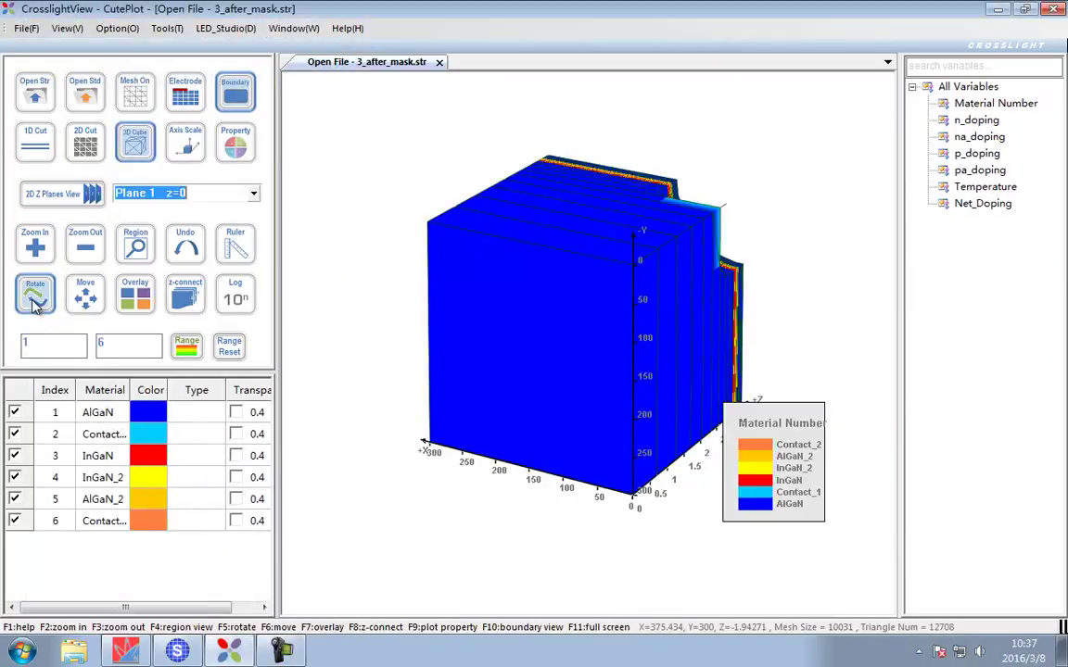
drag(698, 301, 436, 302)
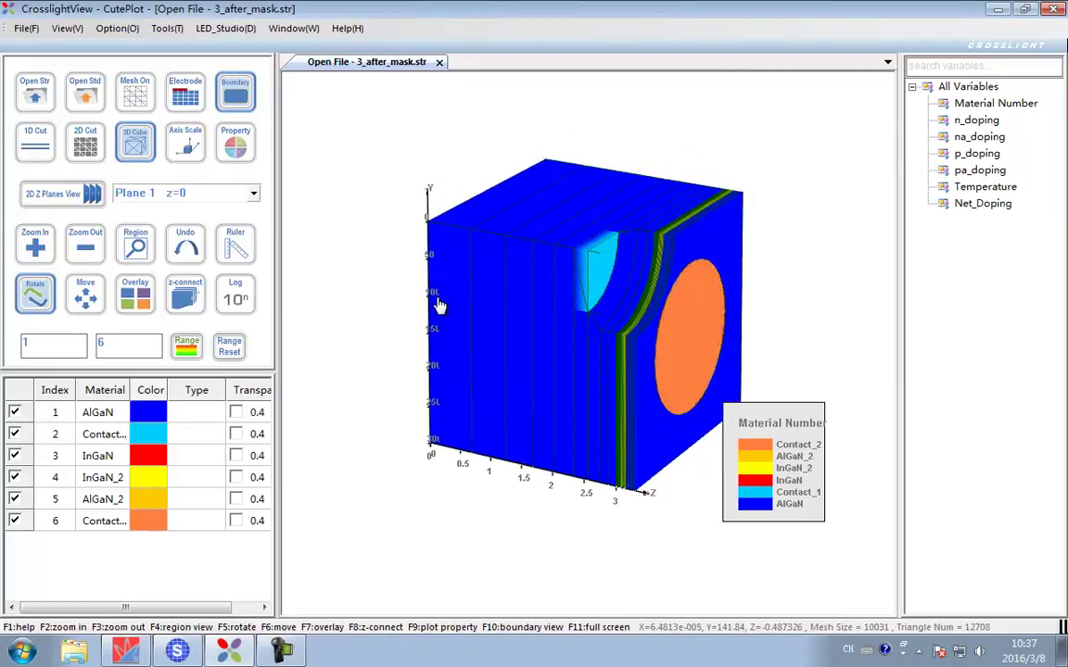
drag(680, 286, 618, 284)
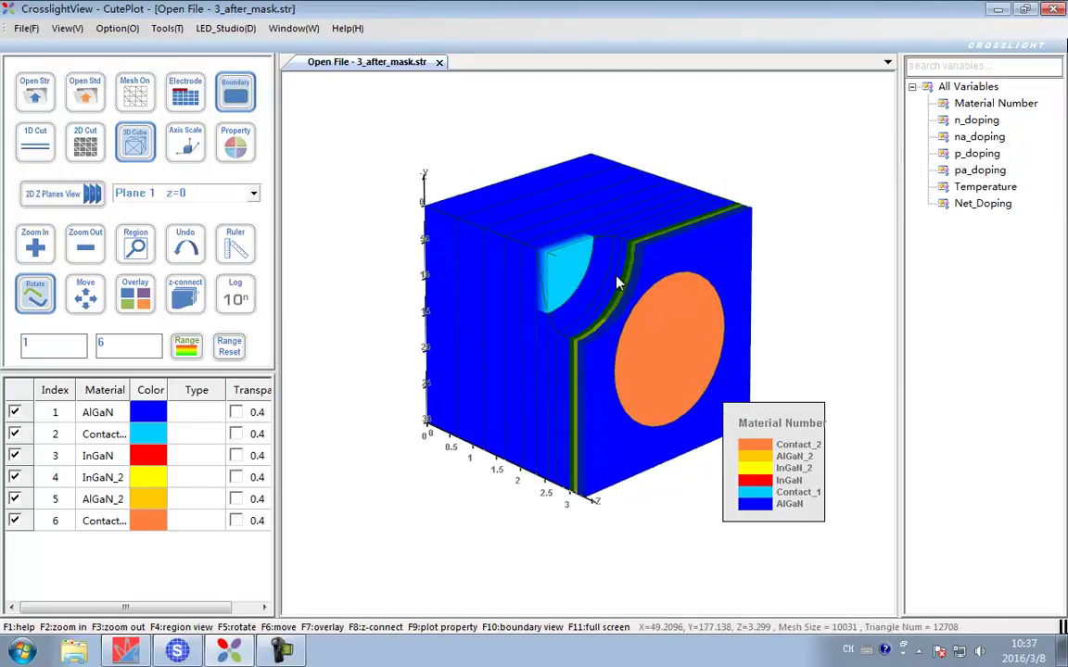
Step: Toggle the visibility of the AlGaN, Contact_1 and Contact_2 materials to identify each region, leaving all of them shown
click(14, 414)
click(14, 413)
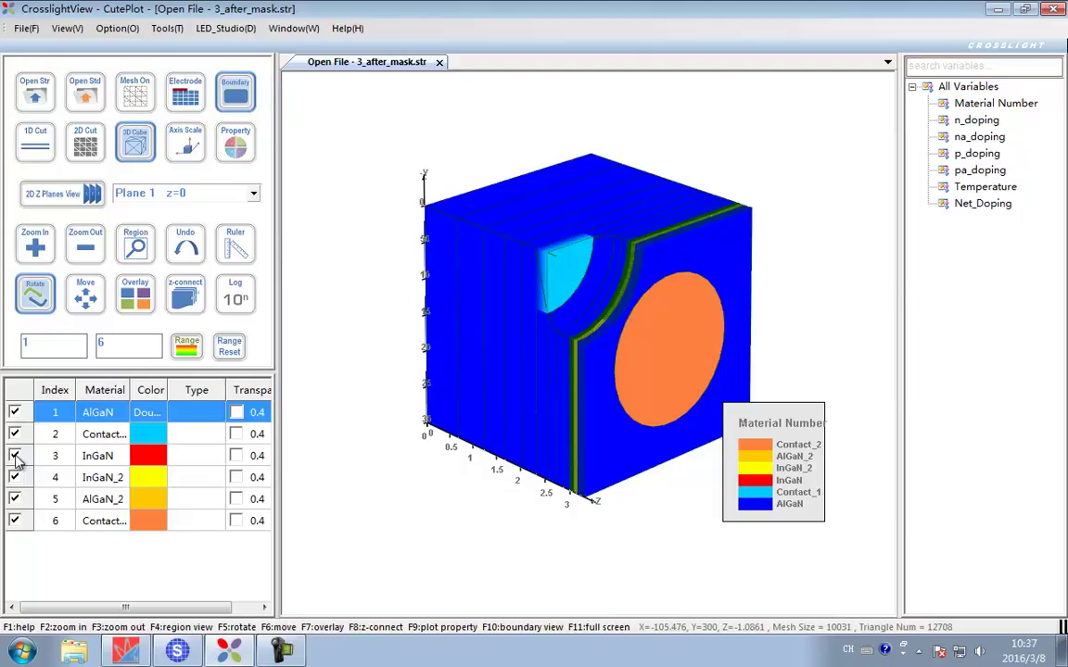
click(14, 434)
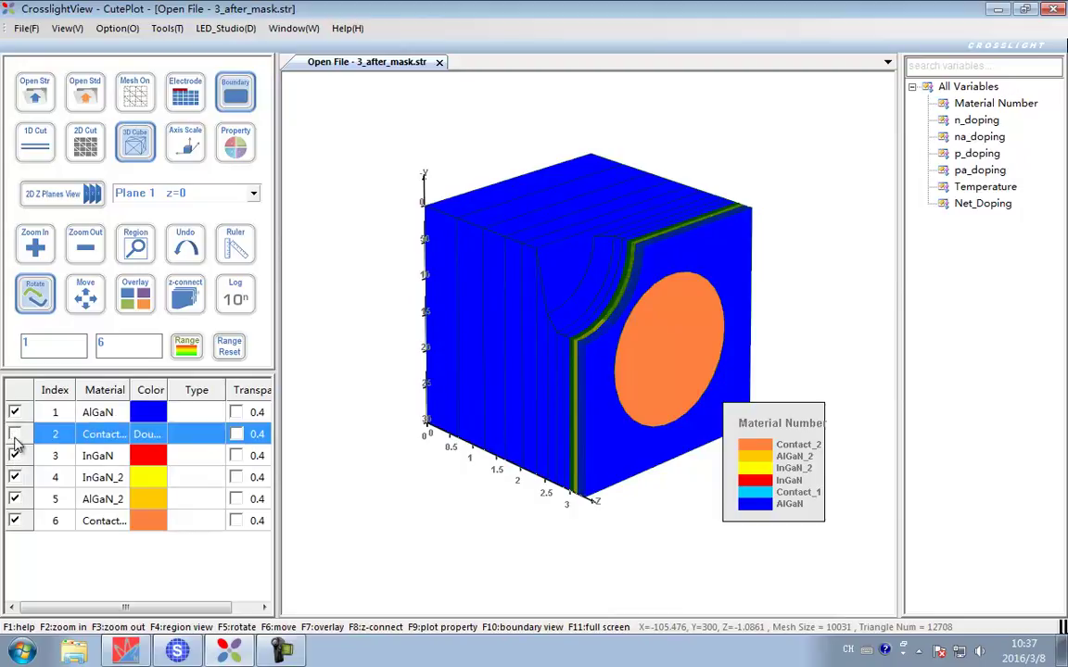
click(14, 437)
click(14, 438)
click(14, 435)
click(14, 436)
click(14, 436)
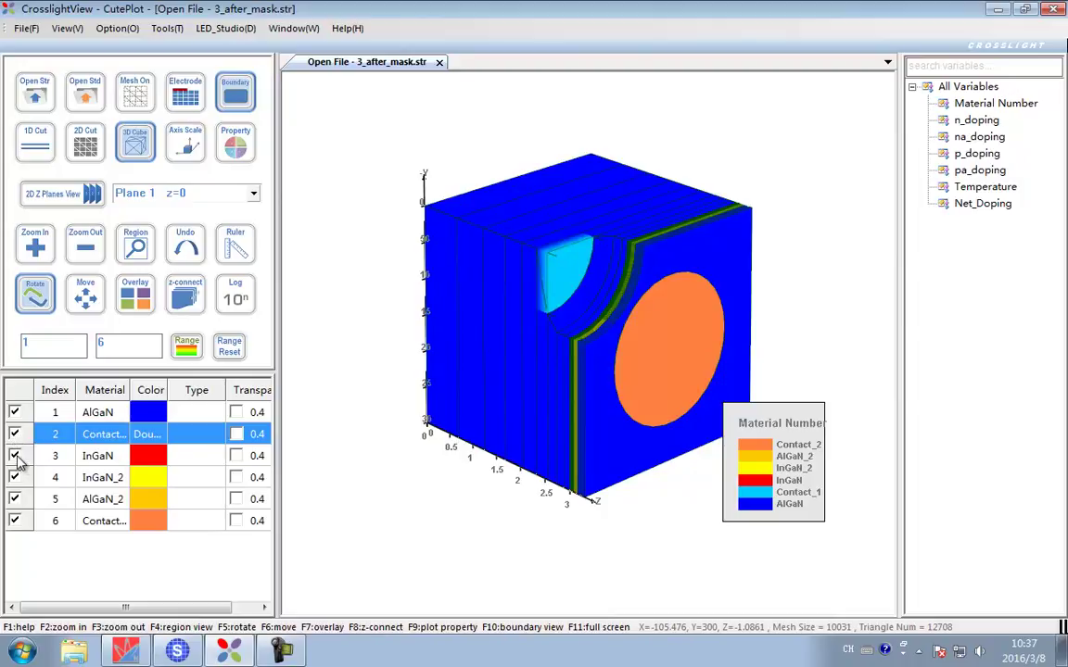
click(14, 522)
click(13, 522)
click(14, 522)
click(14, 521)
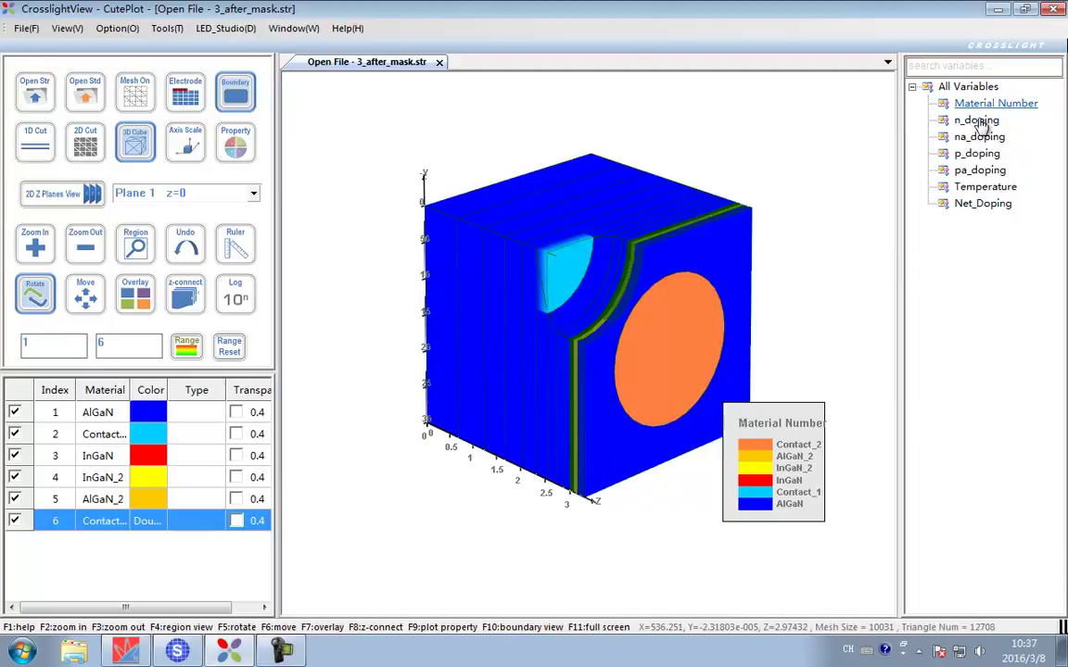
Step: Plot the Net_Doping contour on the 3D structure and rotate it to examine the doping around the trench and contacts
click(977, 204)
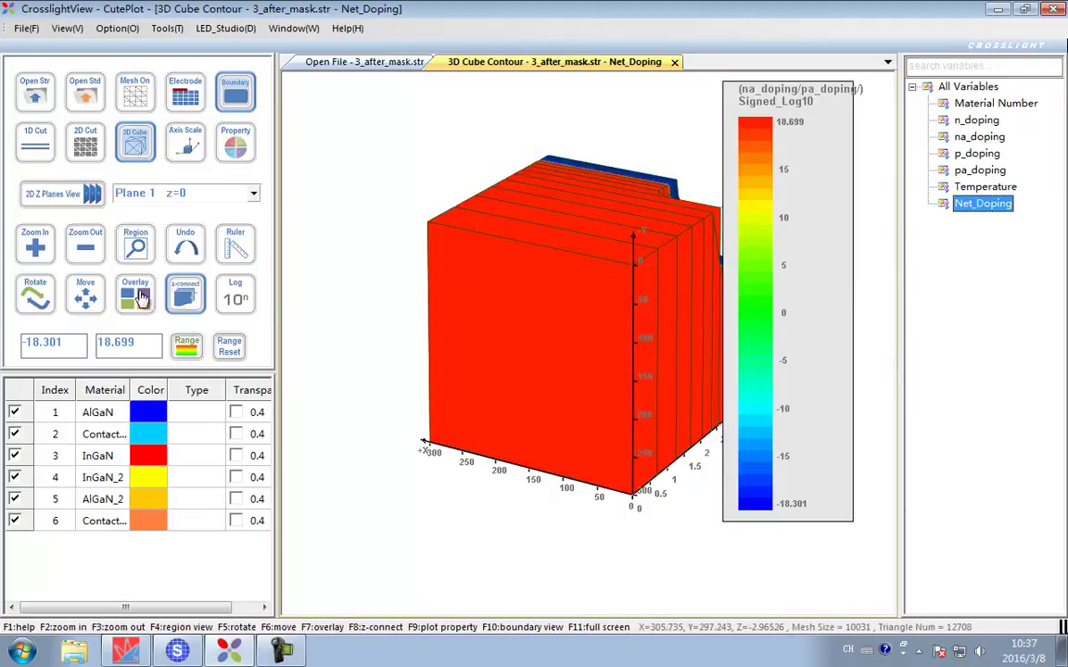
key(F5)
drag(684, 268, 575, 346)
click(238, 100)
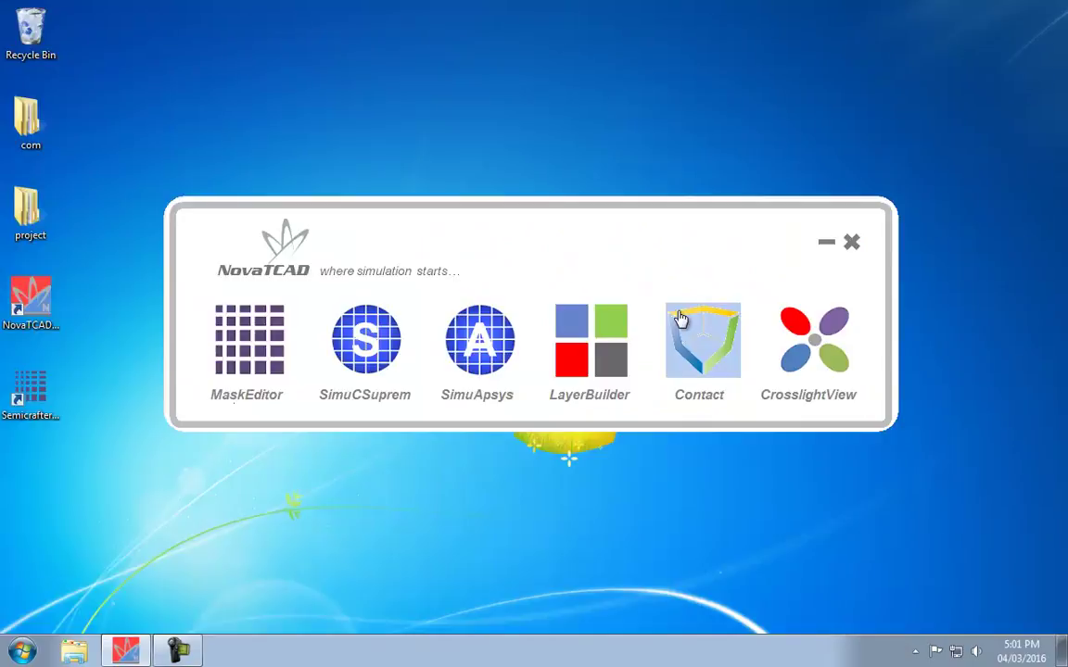
Step: Launch SimuApsys from the NovaTCAD launcher and open main_3d.sol from the ganled SemiCrafter_Project folder
click(490, 336)
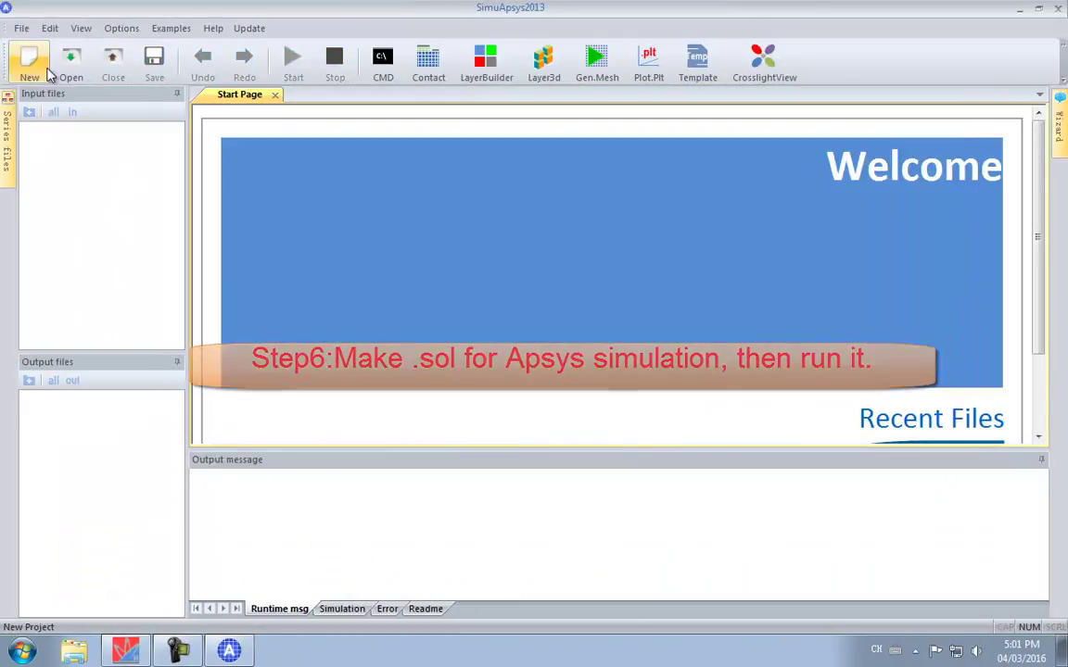
click(71, 63)
click(468, 255)
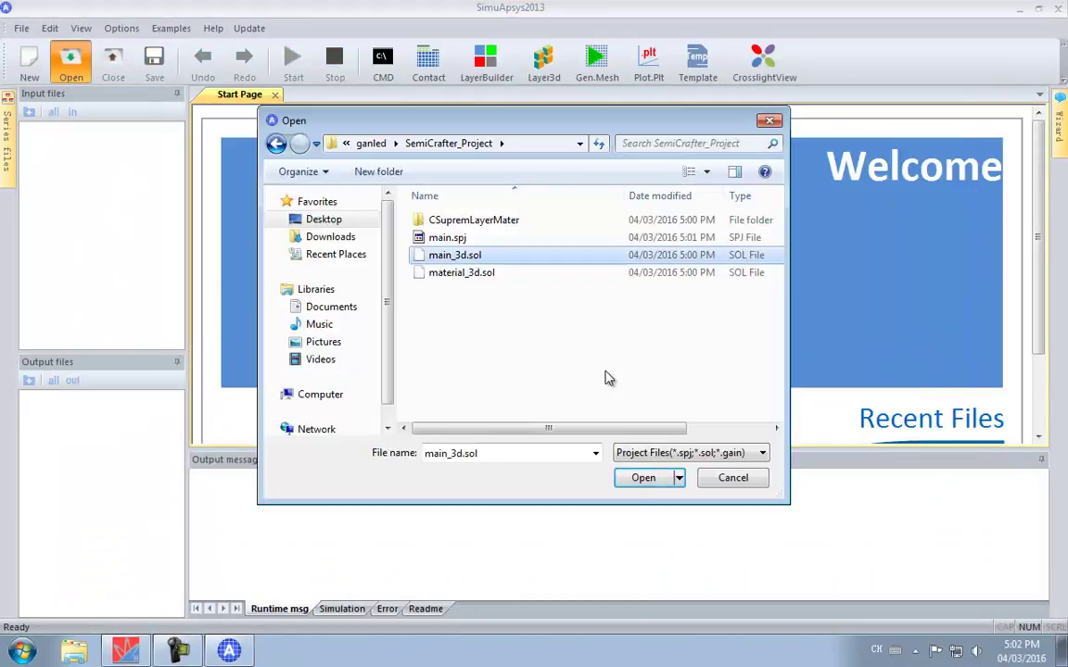
click(640, 480)
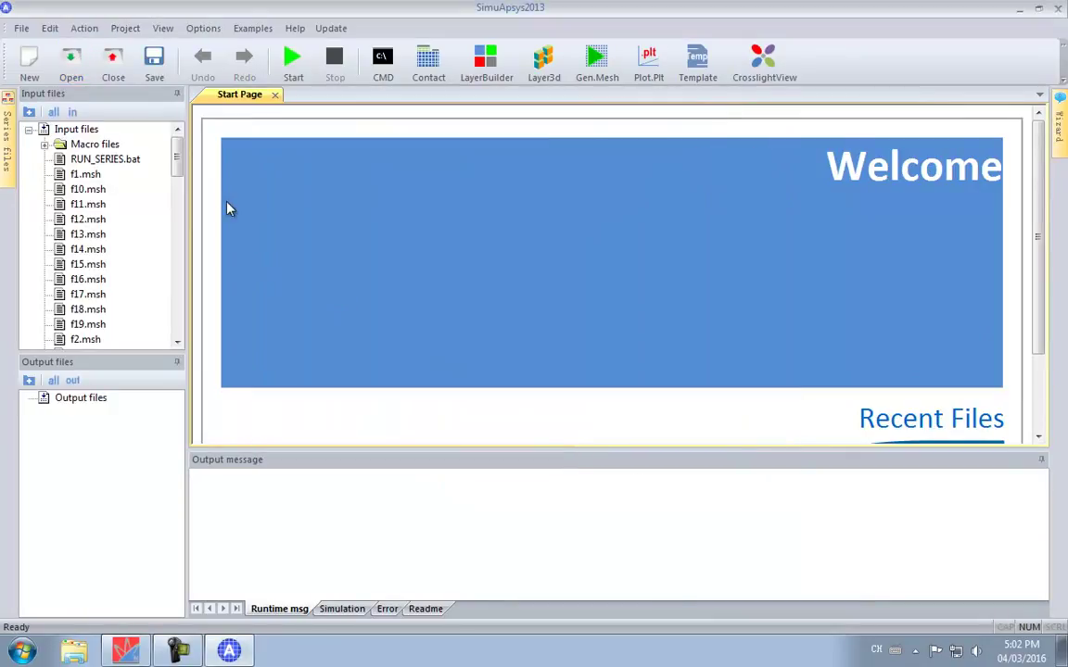
Step: Rename the input file main_3d.sol to ganled.sol
click(93, 249)
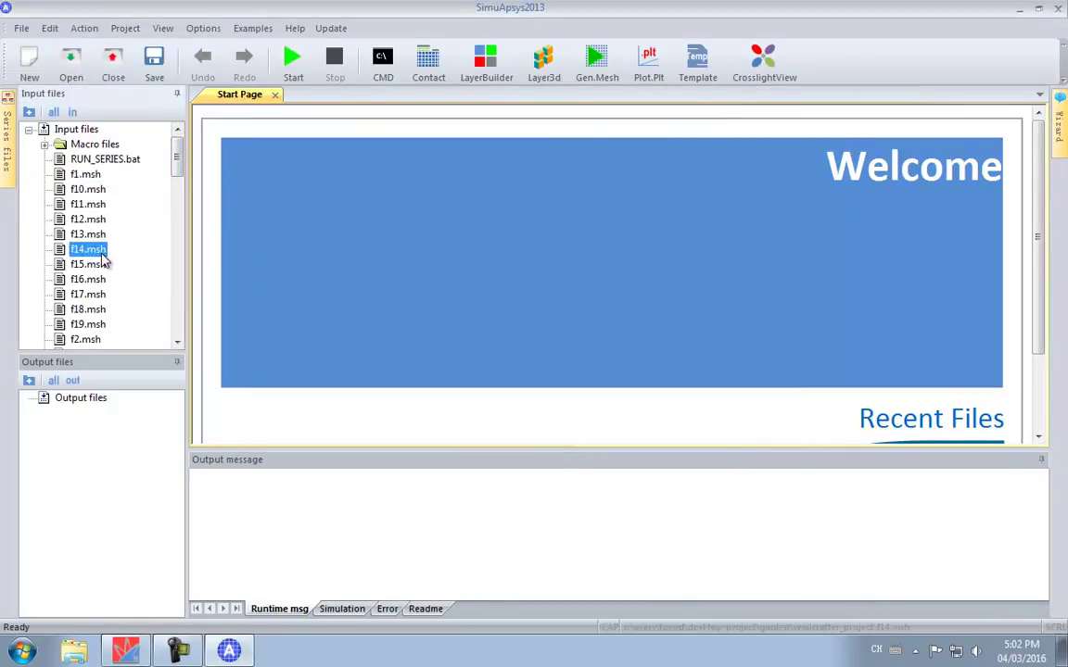
key(End)
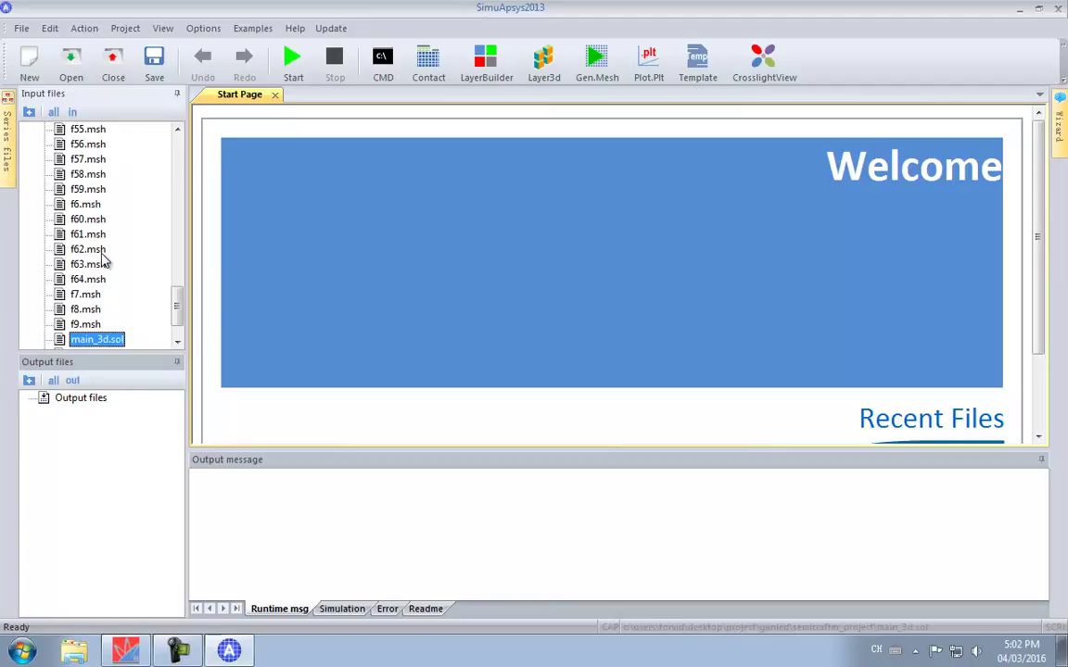
right_click(103, 341)
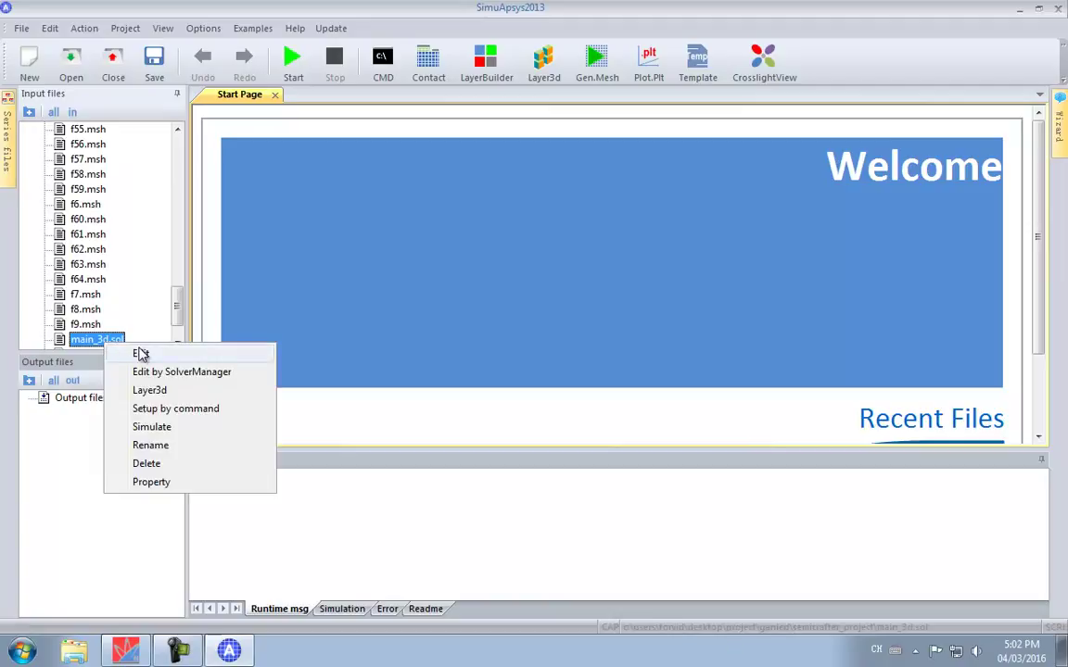
click(194, 447)
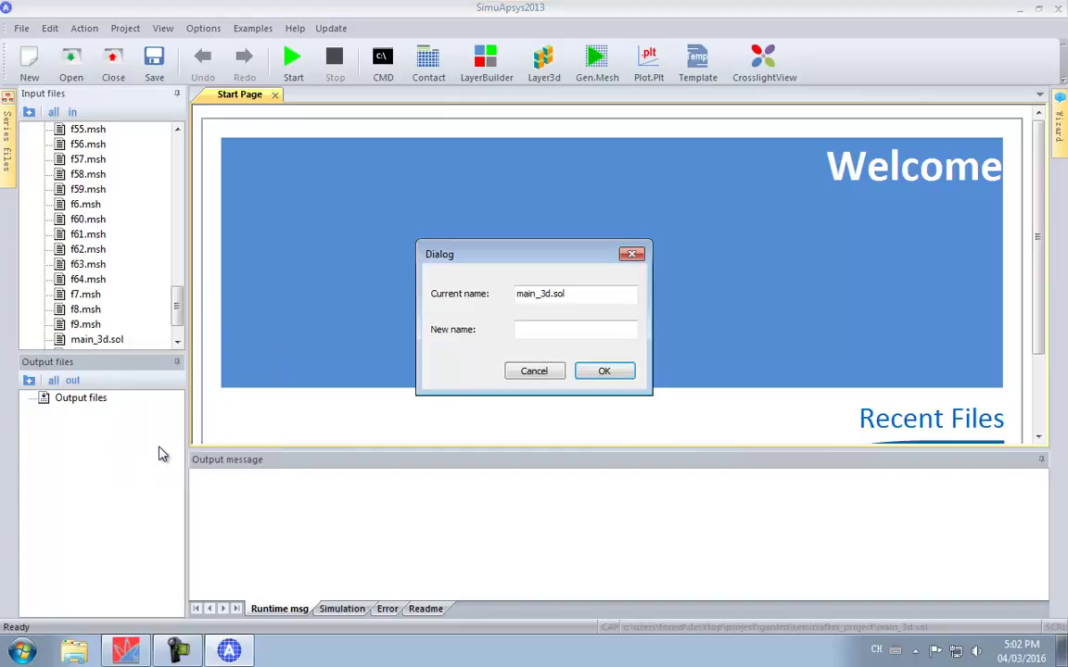
click(595, 330)
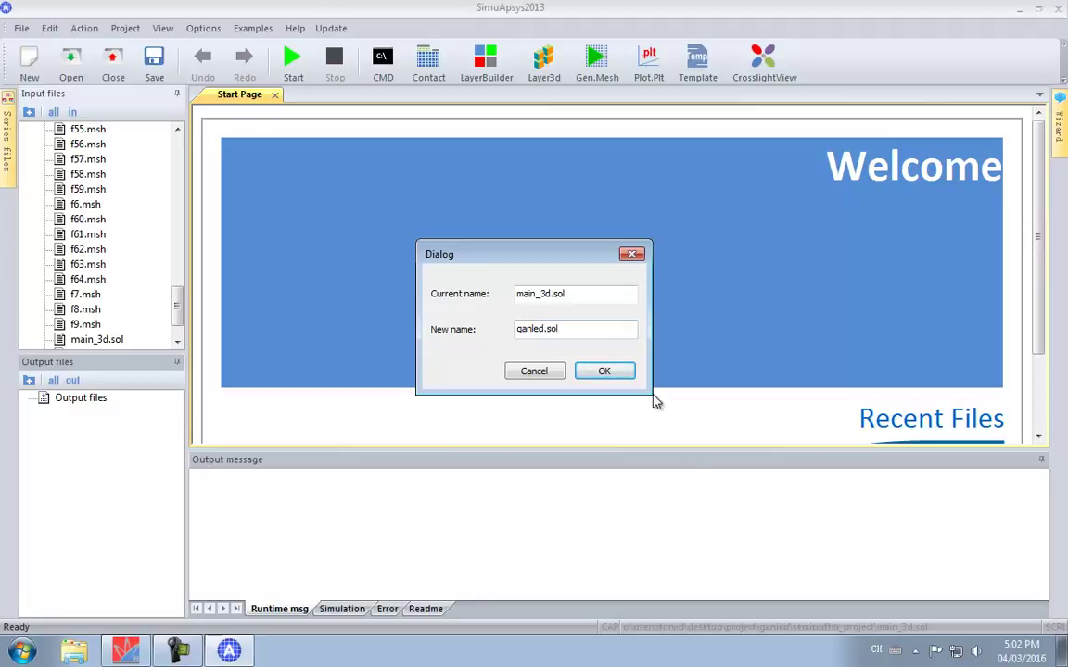
click(609, 376)
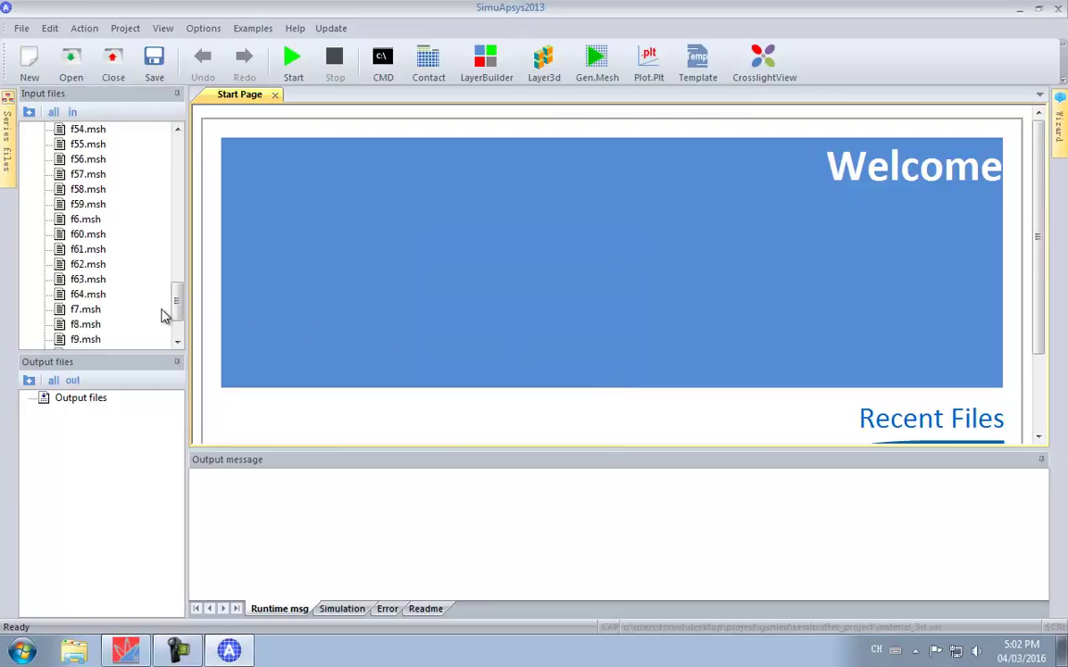
Step: Find ganled.sol at the end of the input files and open it for editing
drag(177, 305, 170, 252)
click(81, 234)
key(End)
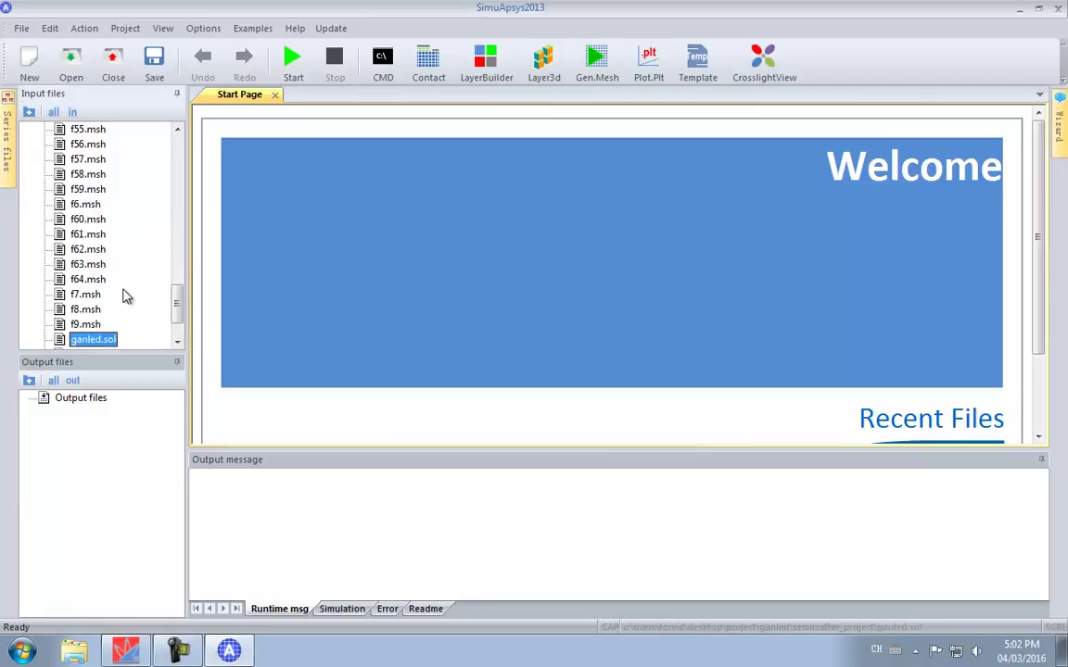
double_click(94, 340)
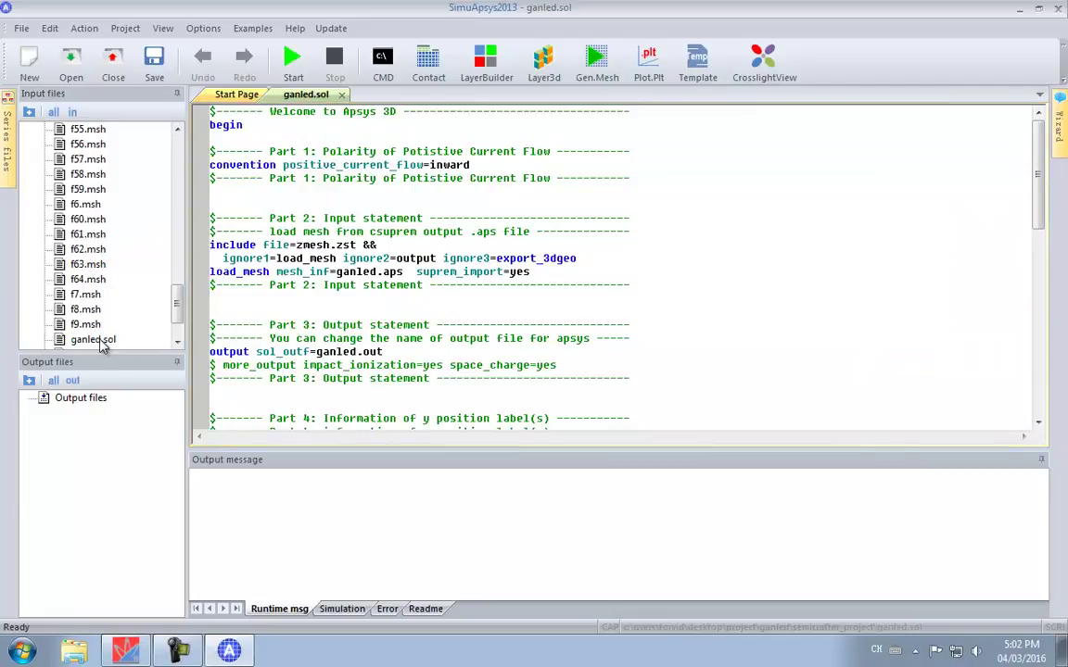
Step: Comment out the convention positive_current_flow line in Part 1 and the include file=contact_3d.sol line in Part 6
right_click(346, 165)
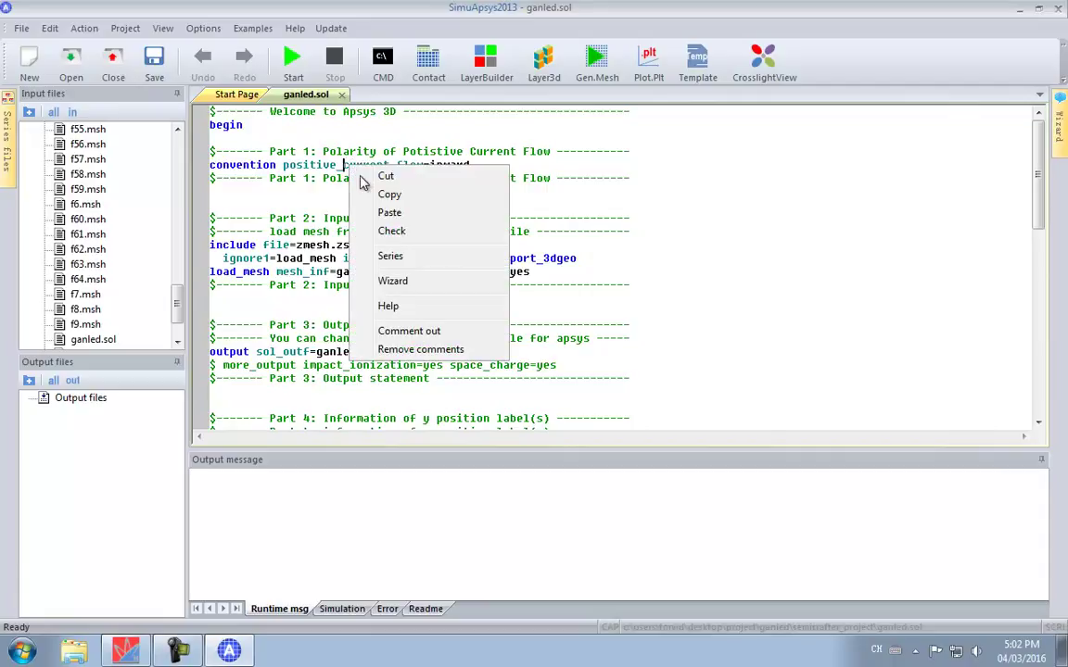
click(426, 331)
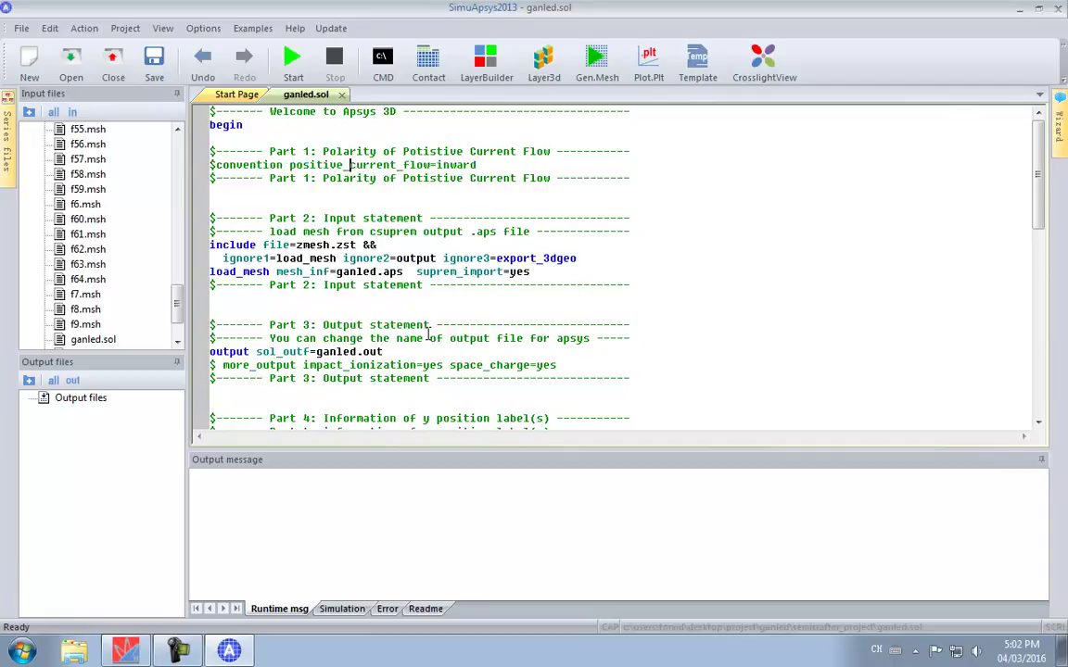
scroll(413, 353, down, 3)
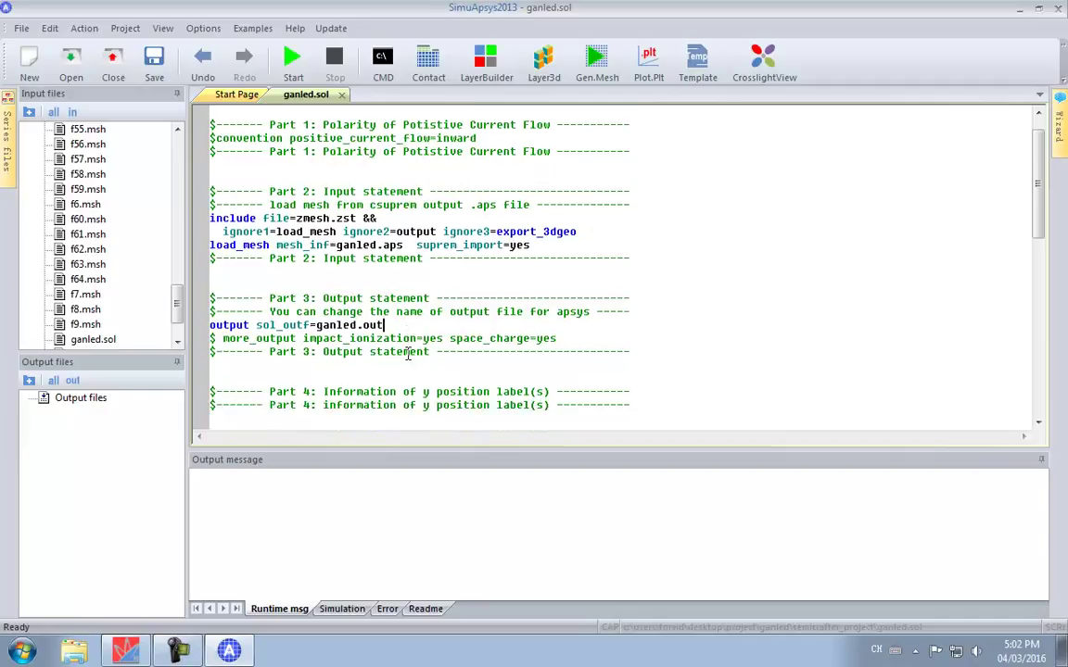
scroll(407, 353, down, 3)
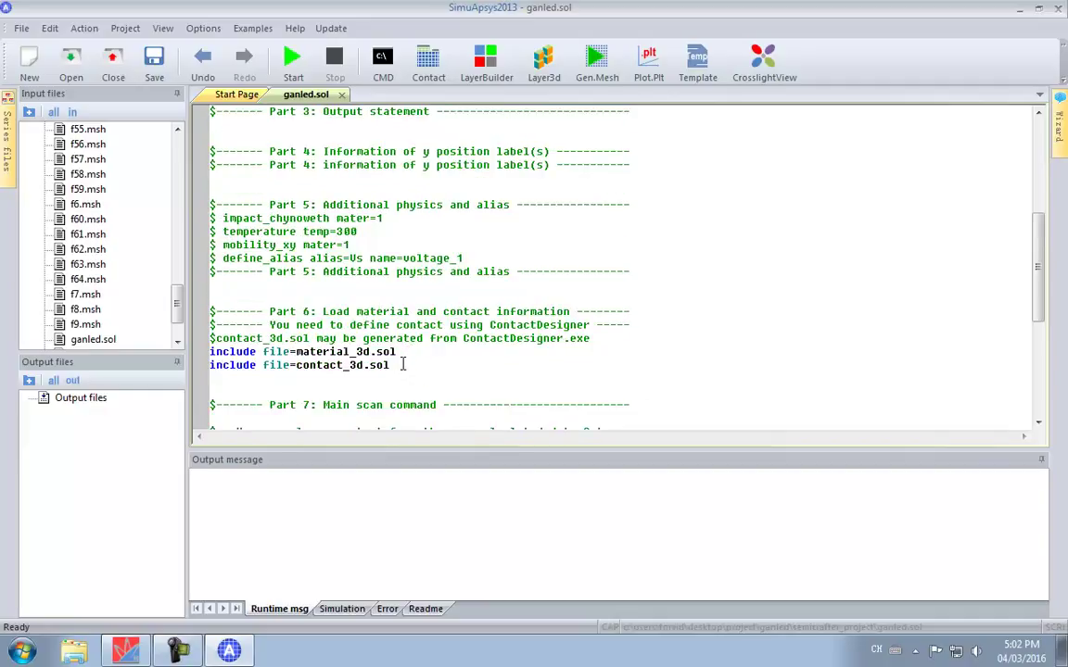
right_click(403, 366)
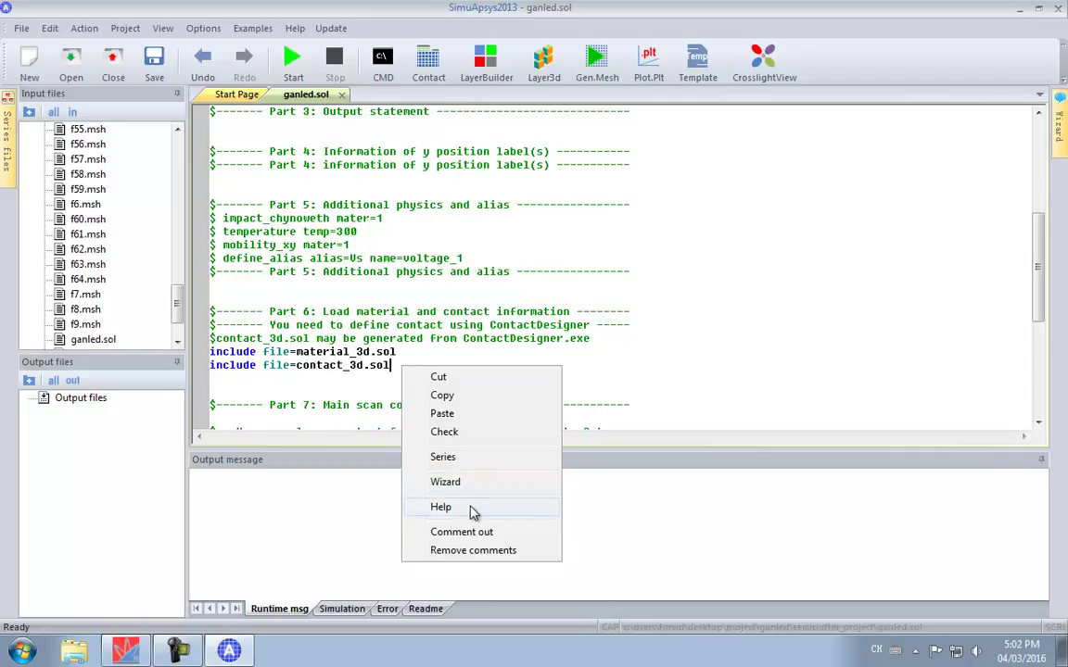
click(480, 534)
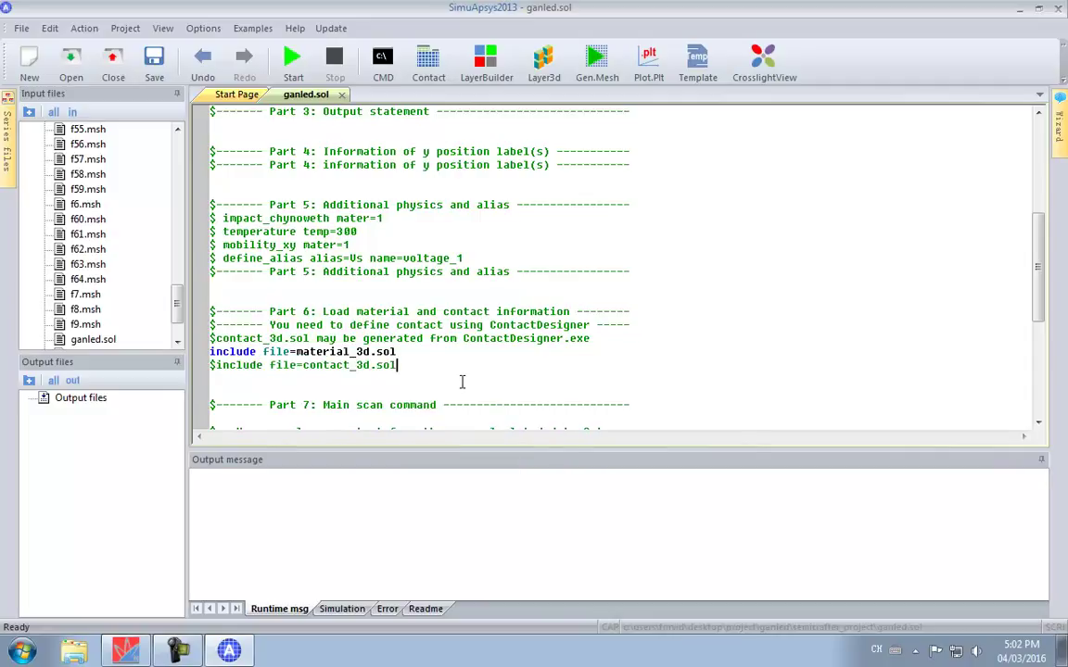
Step: Add the comment line "$ add some commands model for simulation" below the contact_3d.sol include, before Part 7
scroll(377, 243, down, 4)
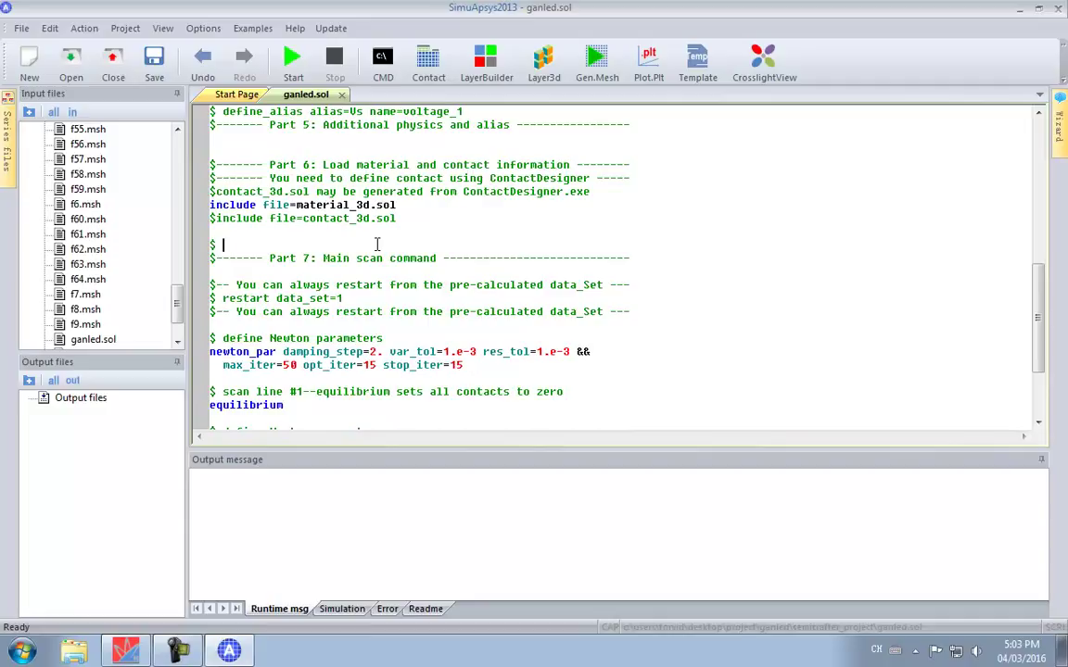
text(d some command)
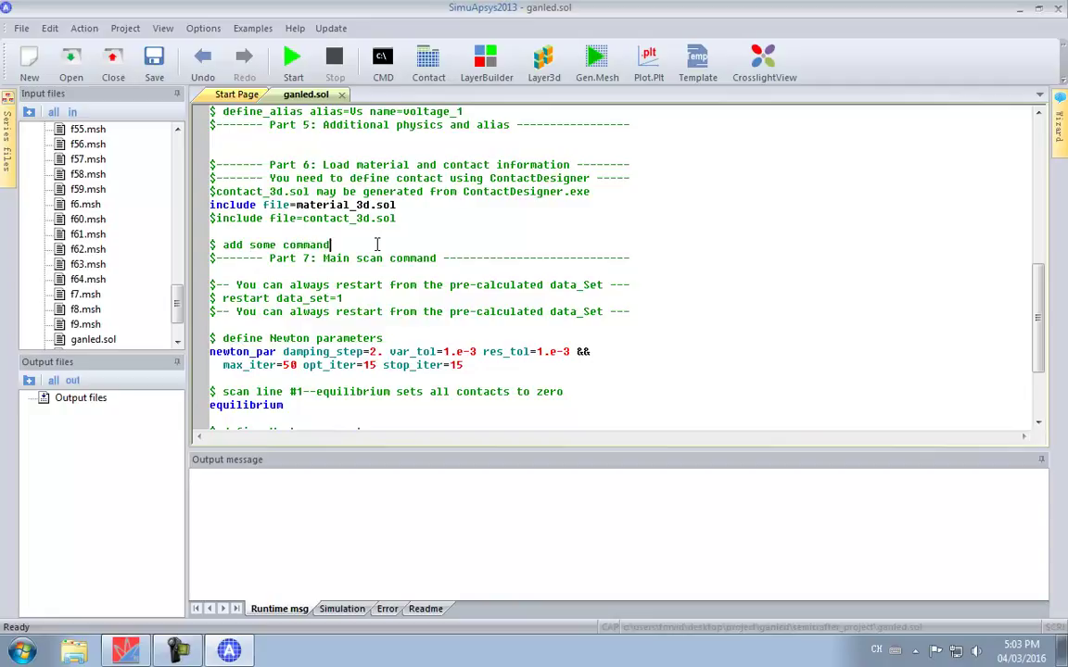
text(s)
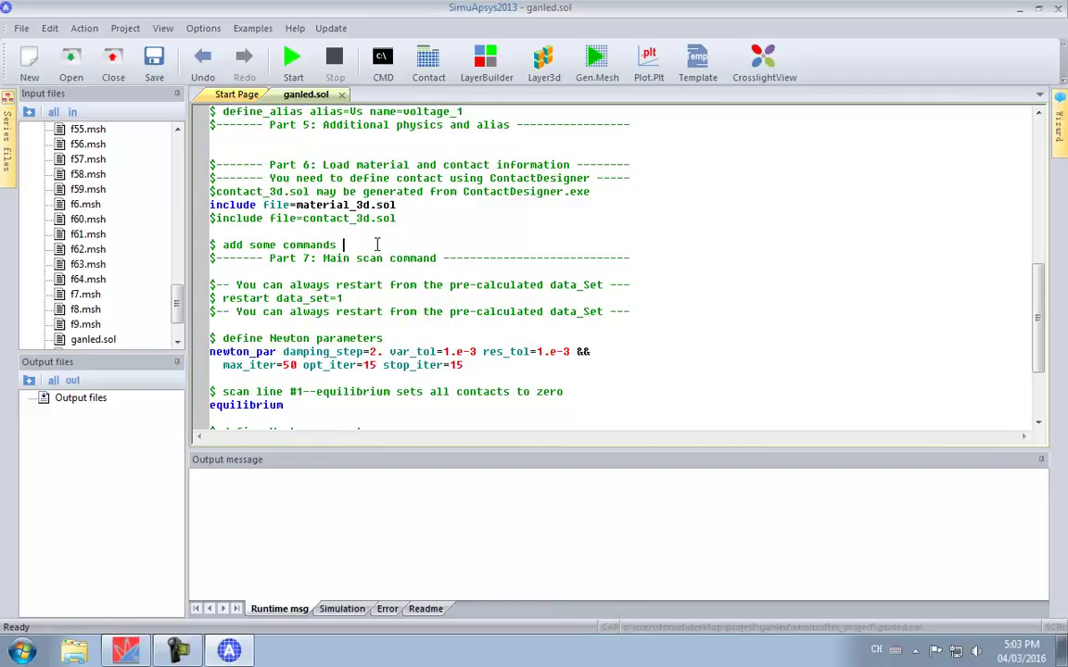
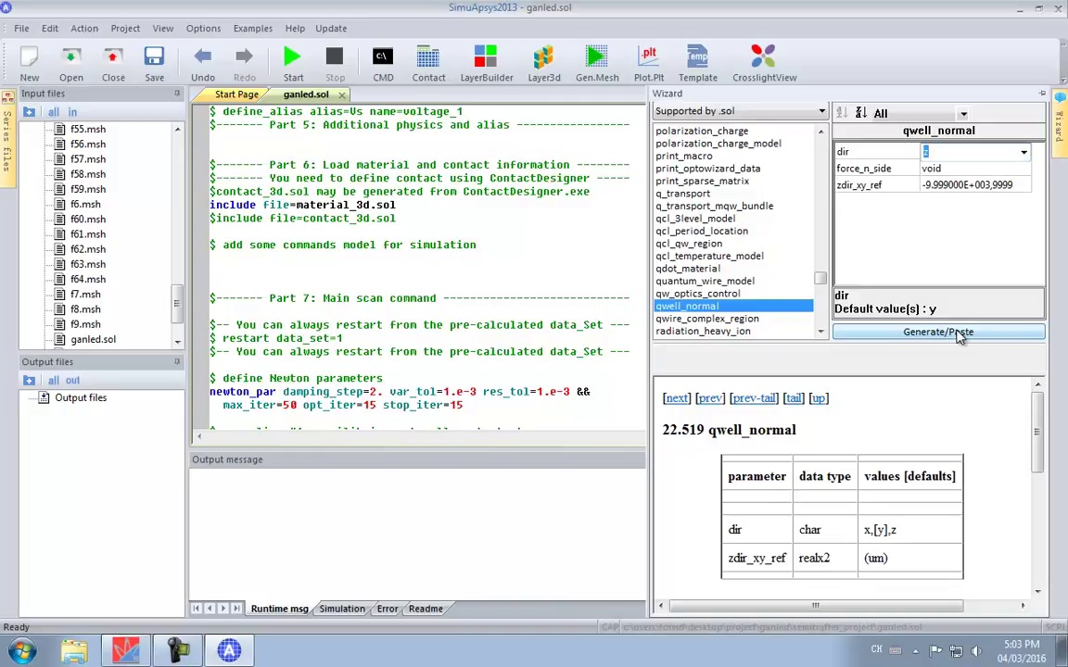
Step: Insert qwell_normal with dir z, followed by polarization_charge_model with screening 0.1 and vector 0,0,1, below the new comment
click(937, 332)
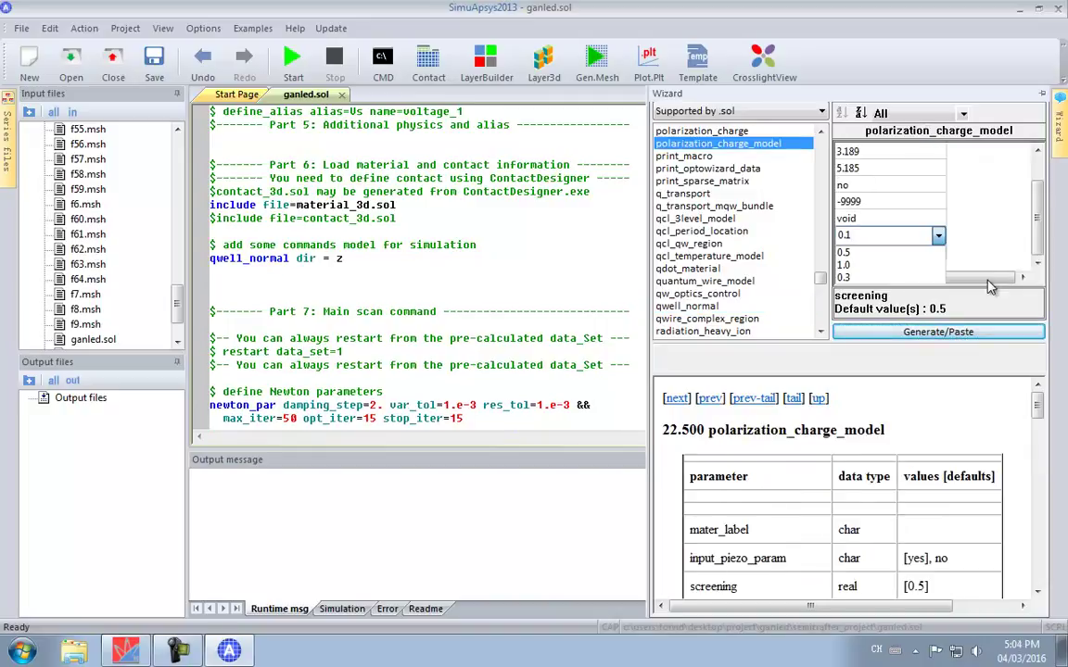
click(932, 278)
drag(931, 278, 918, 282)
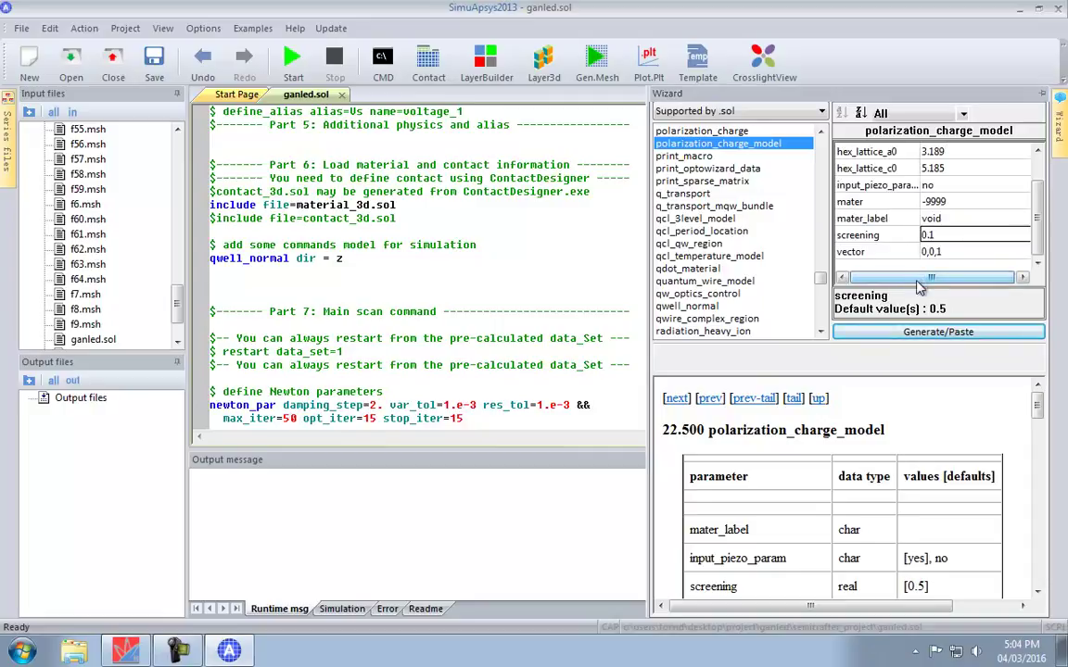
click(927, 332)
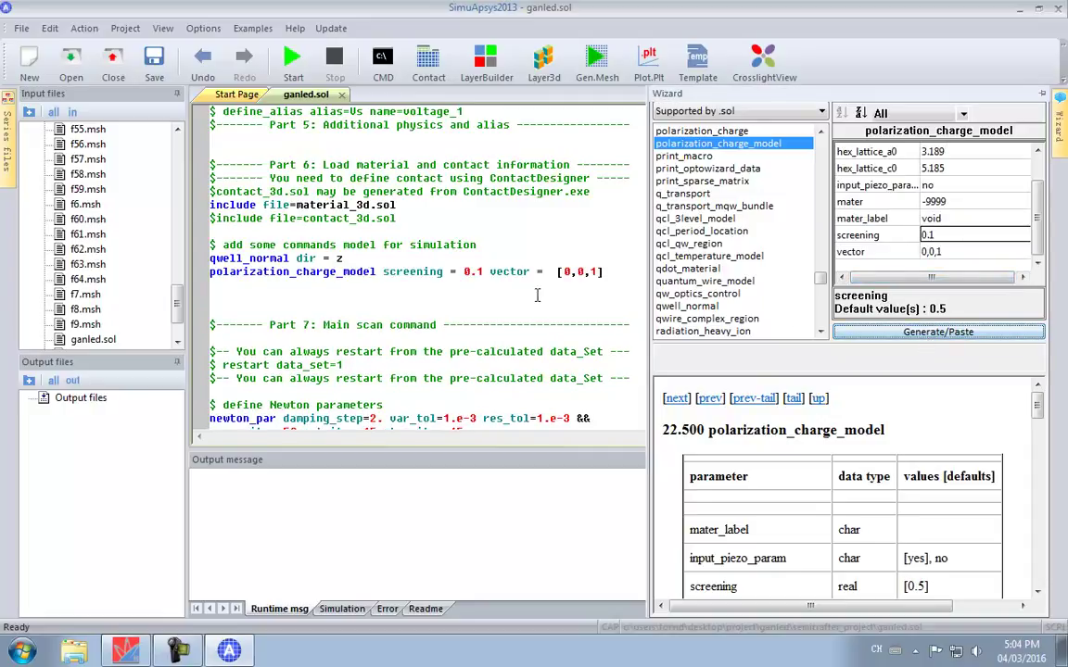
Step: Insert the self_consistent statement with its default parameters below polarization_charge_model
scroll(668, 278, down, 5)
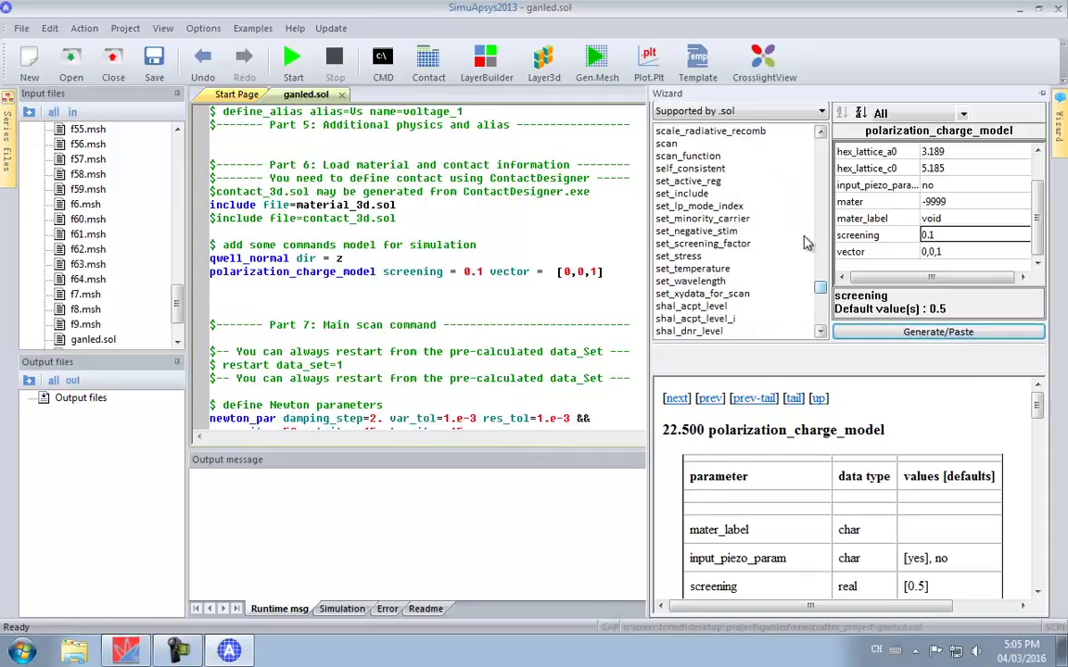
click(687, 168)
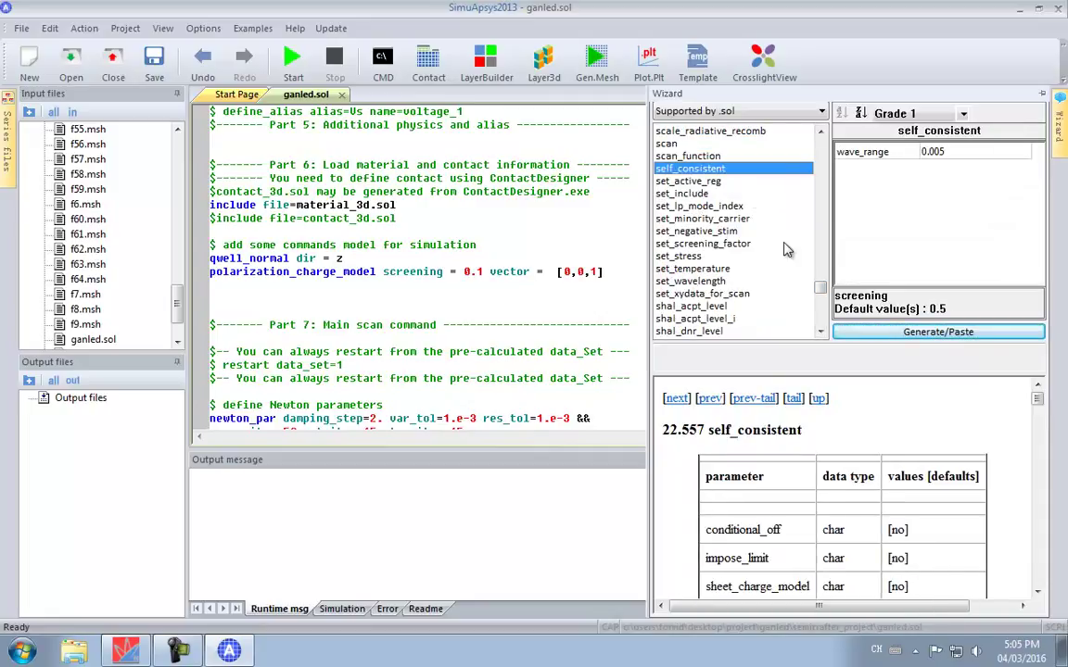
click(916, 335)
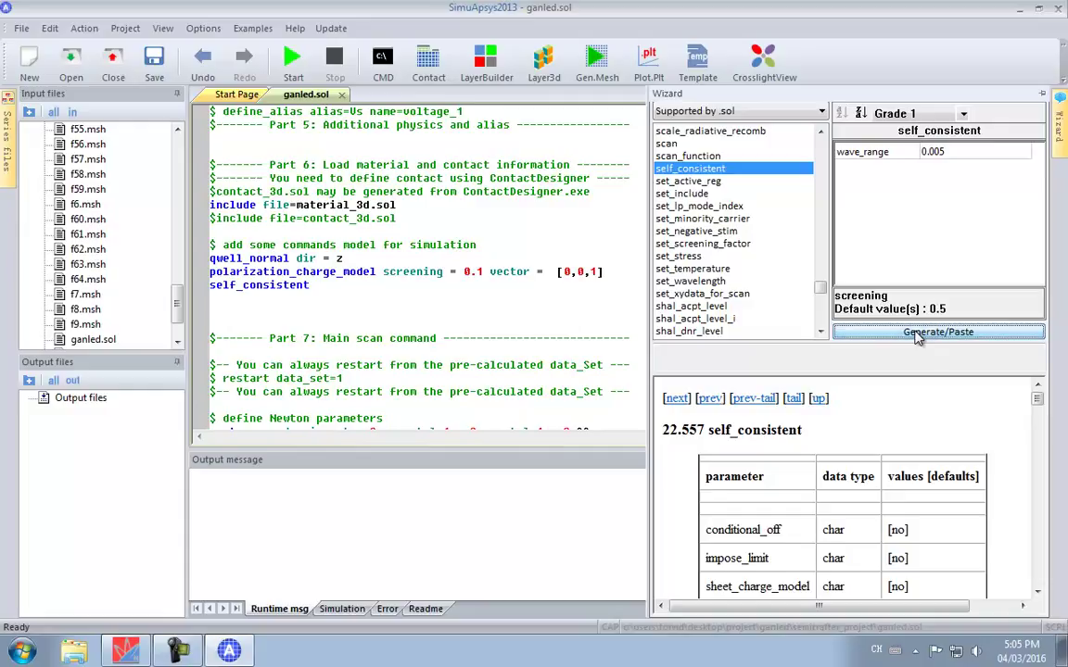
Step: Insert a led_simple statement with wavelength 0.4 and spectrum_num 50, one blank line below self_consistent
click(397, 295)
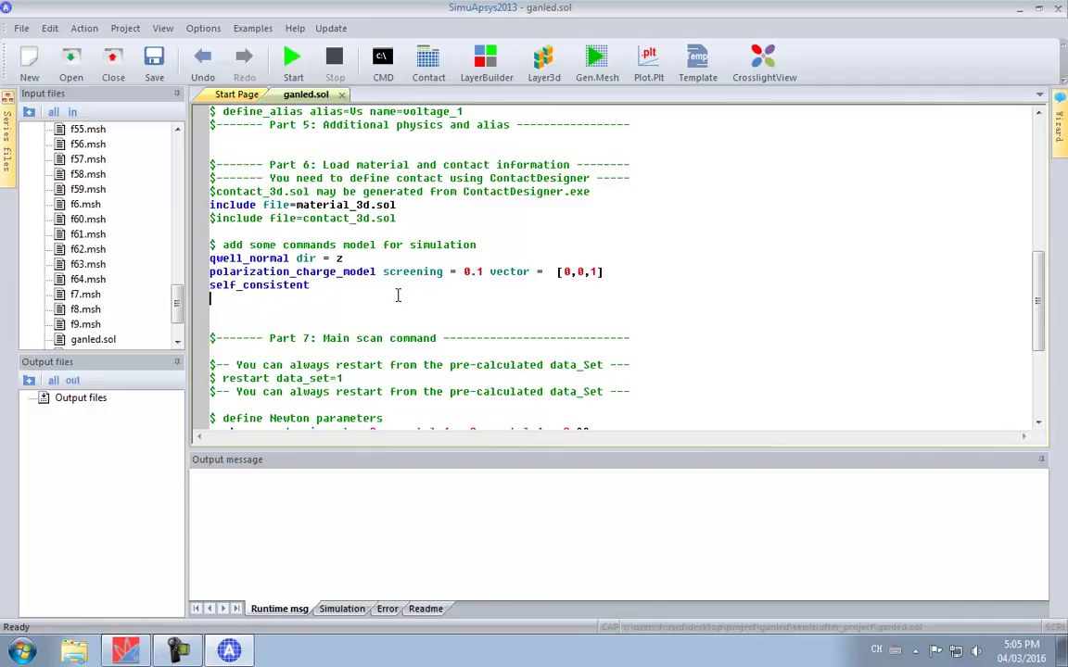
scroll(397, 294, down, 1)
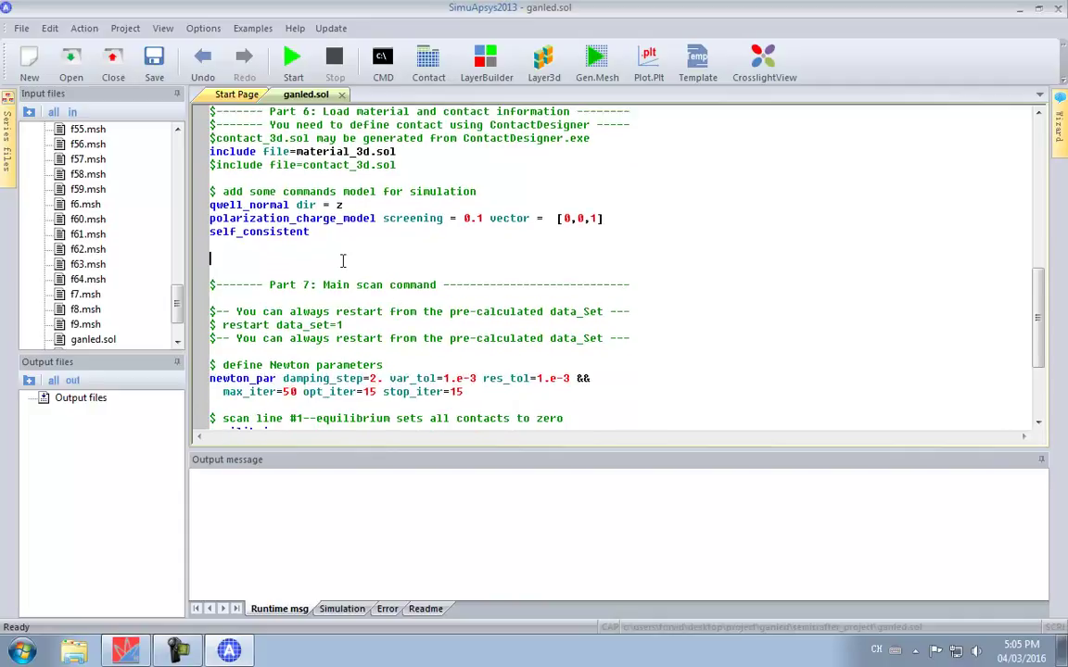
right_click(331, 256)
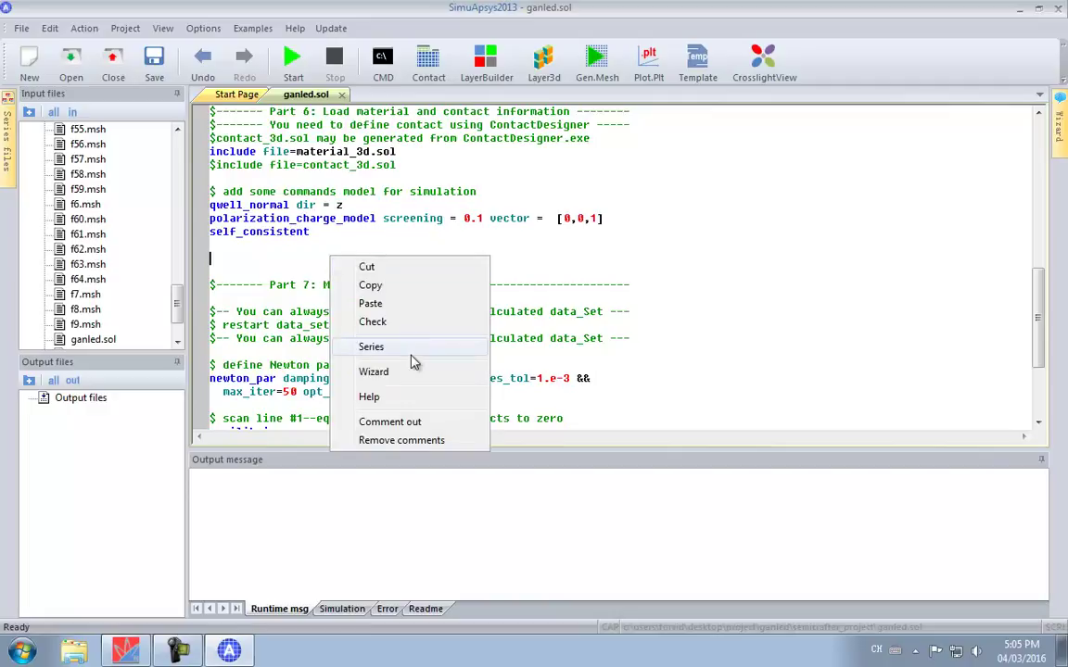
click(373, 371)
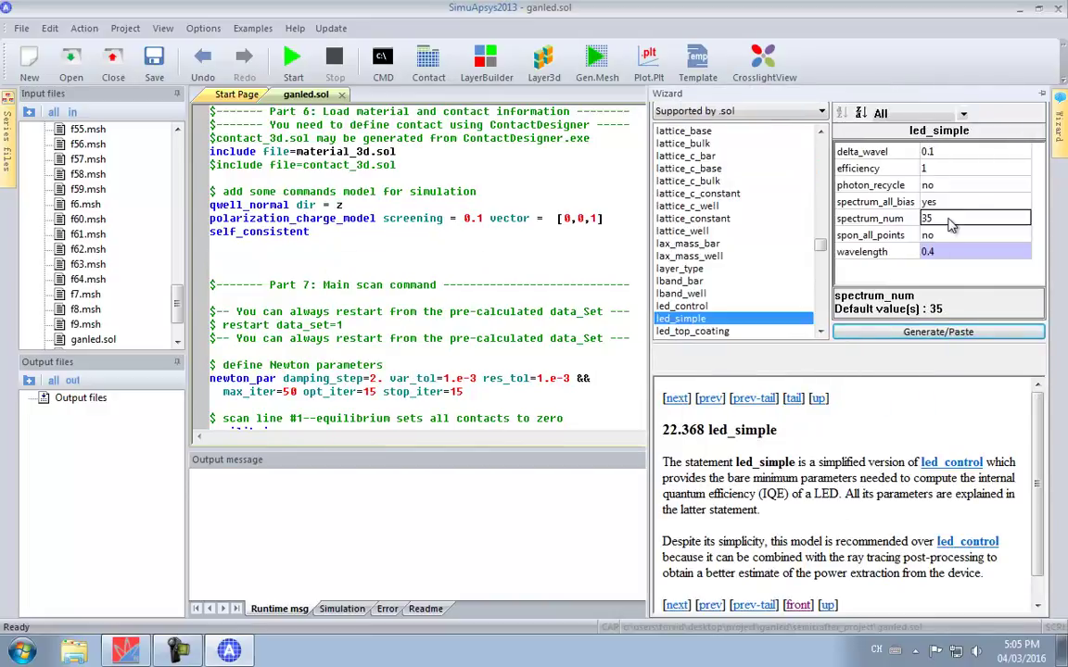
key(BackSpace)
key(BackSpace)
text(50)
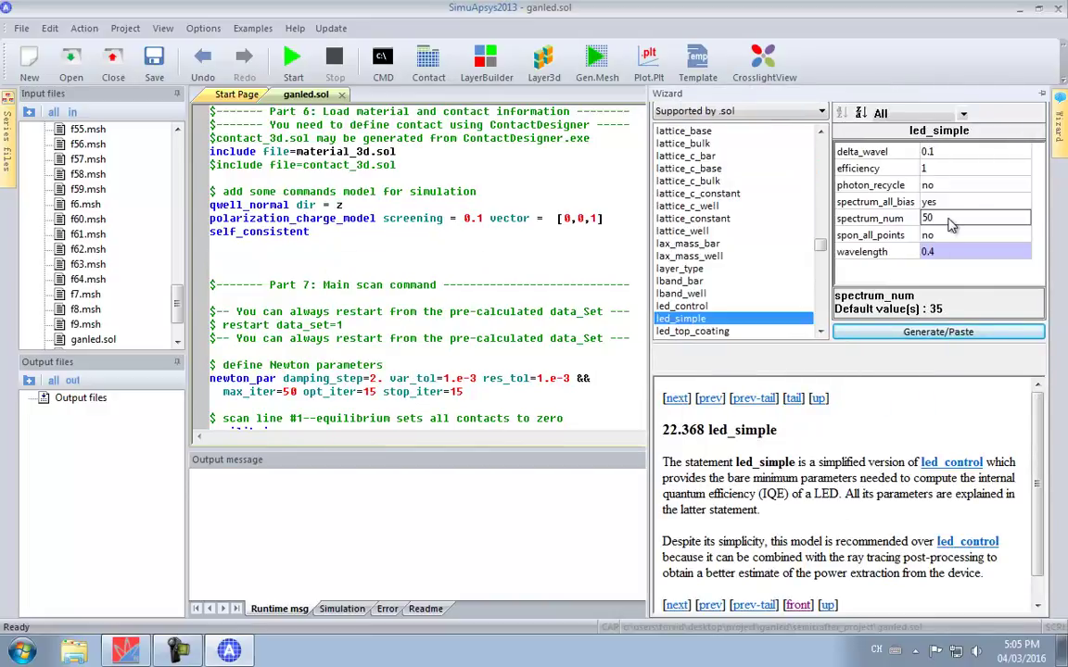
click(959, 335)
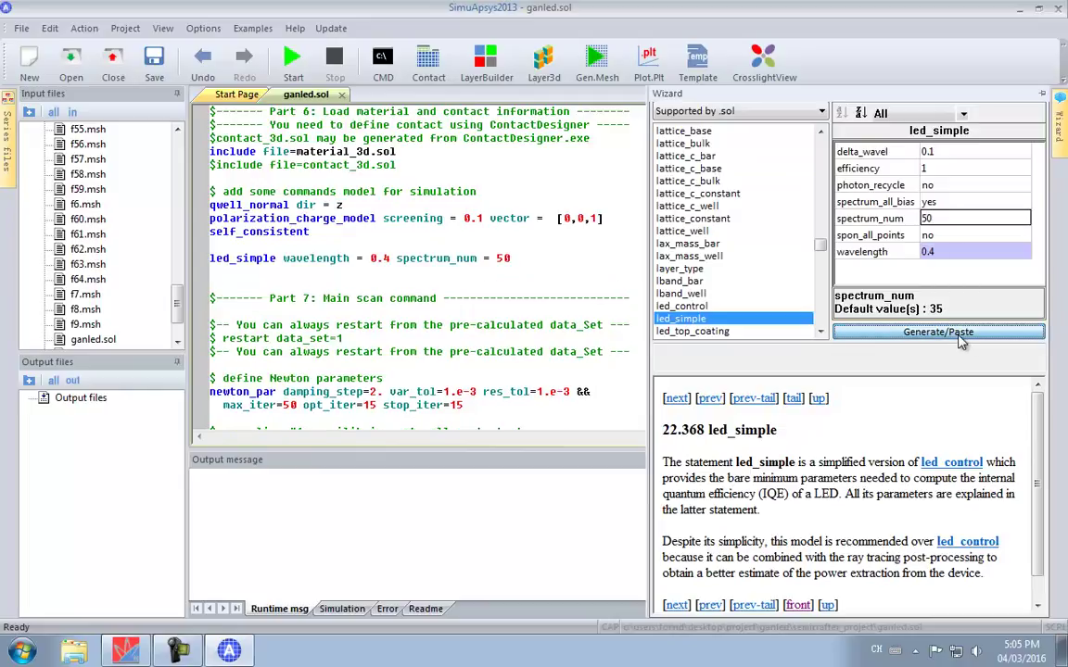
Step: Insert the export_raytrace statement with default parameters on the line below led_simple
click(469, 274)
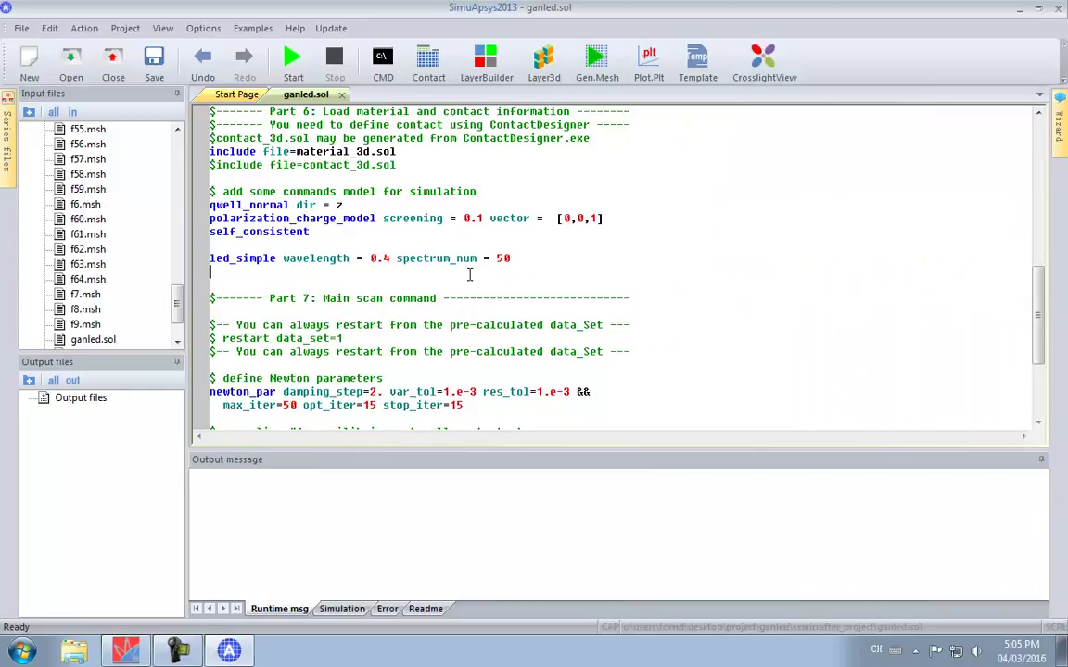
right_click(469, 274)
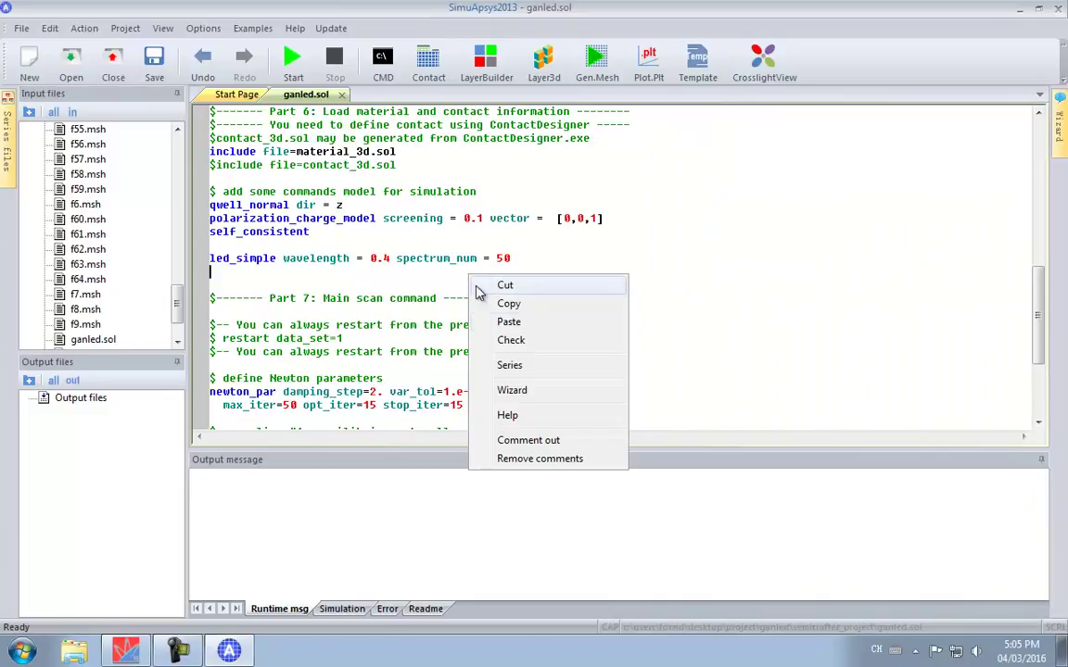
click(541, 392)
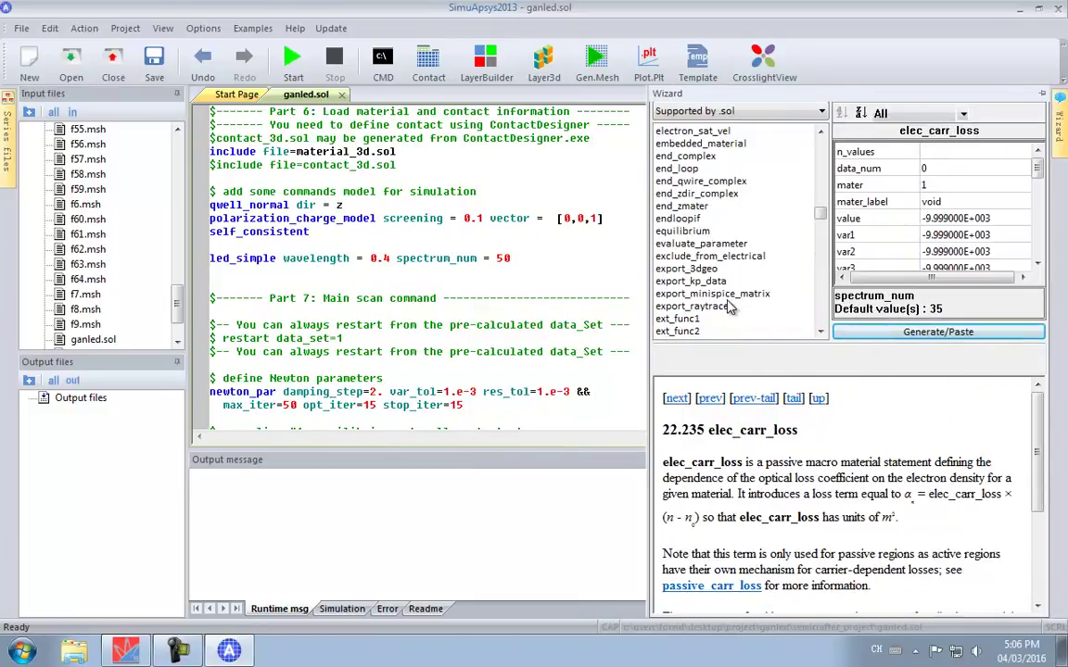
click(729, 307)
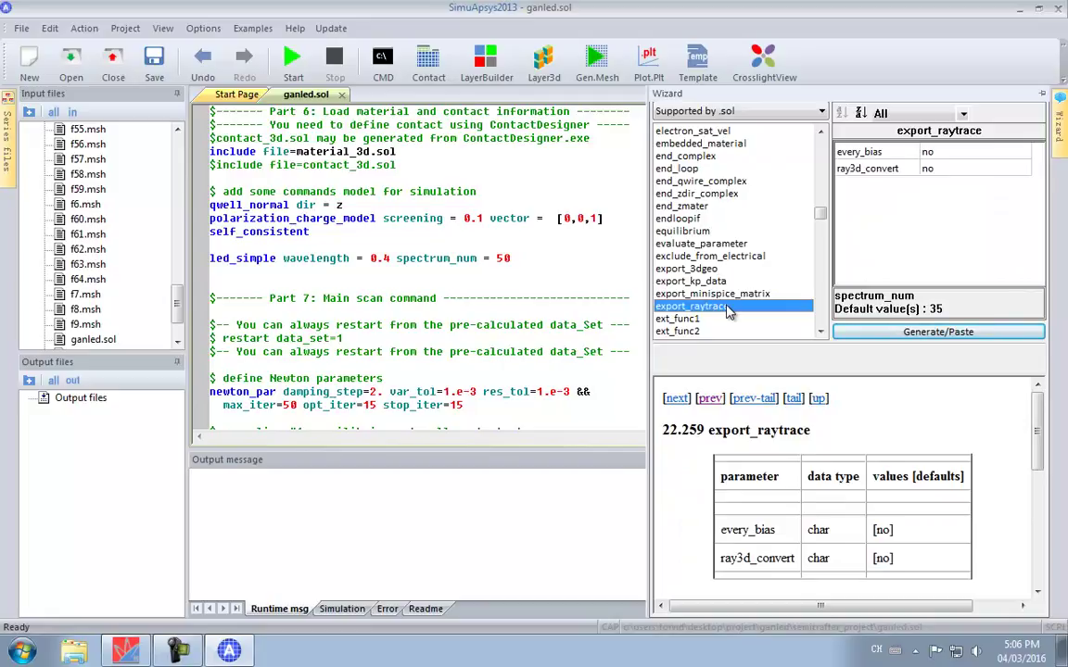
click(922, 332)
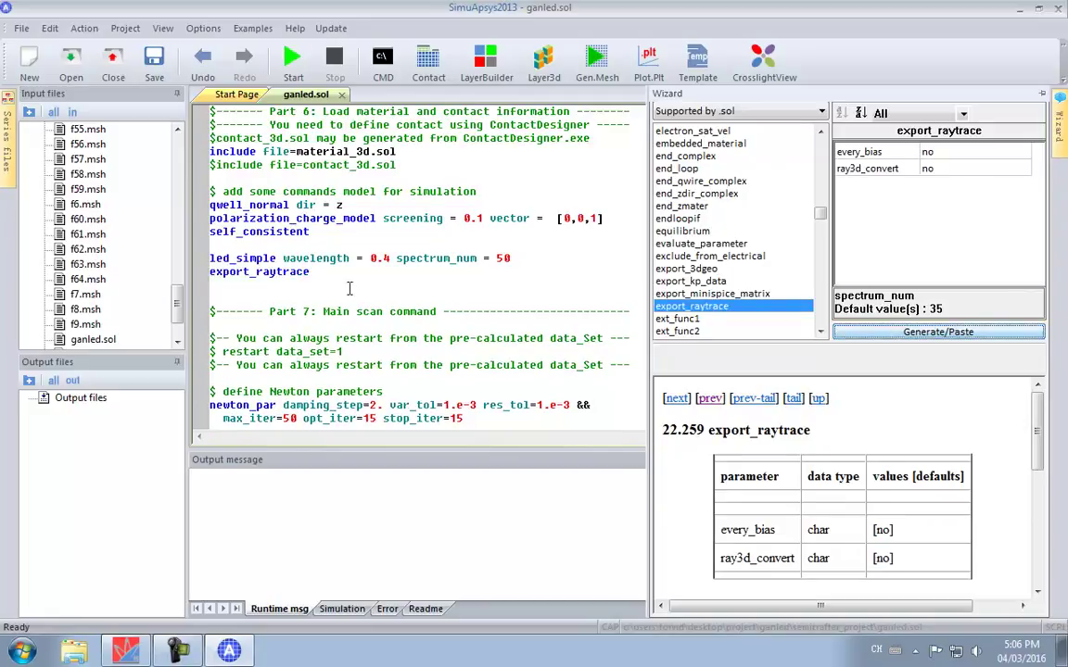
Step: Insert a set_wavelength statement with backg_loss 2000 and wavelength 0.4 on the line below export_raytrace
click(381, 284)
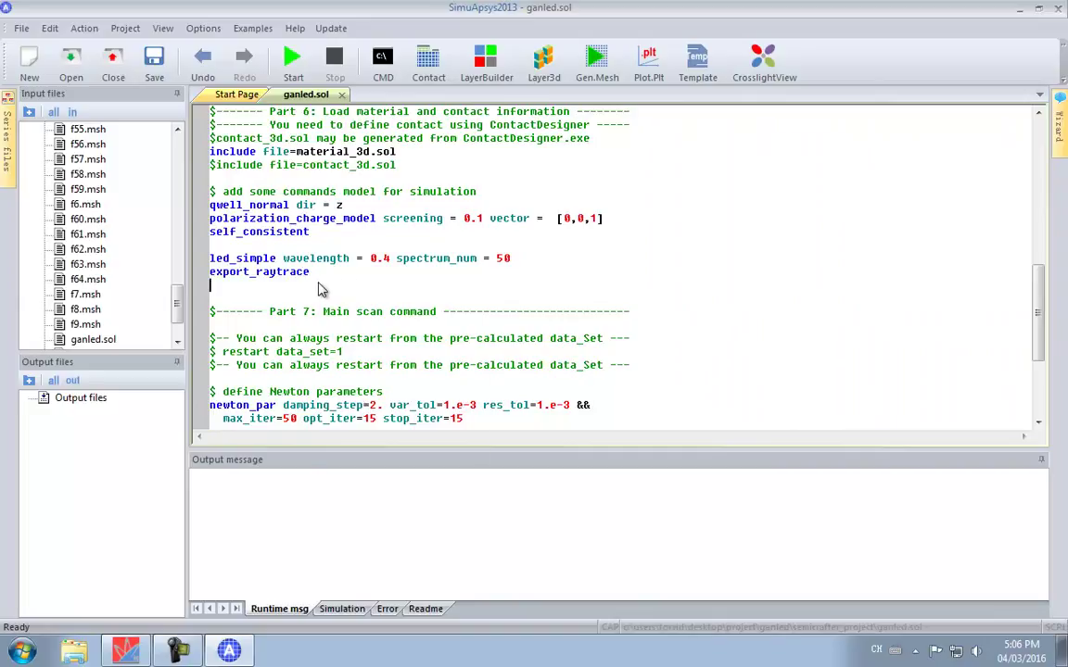
right_click(320, 287)
click(389, 404)
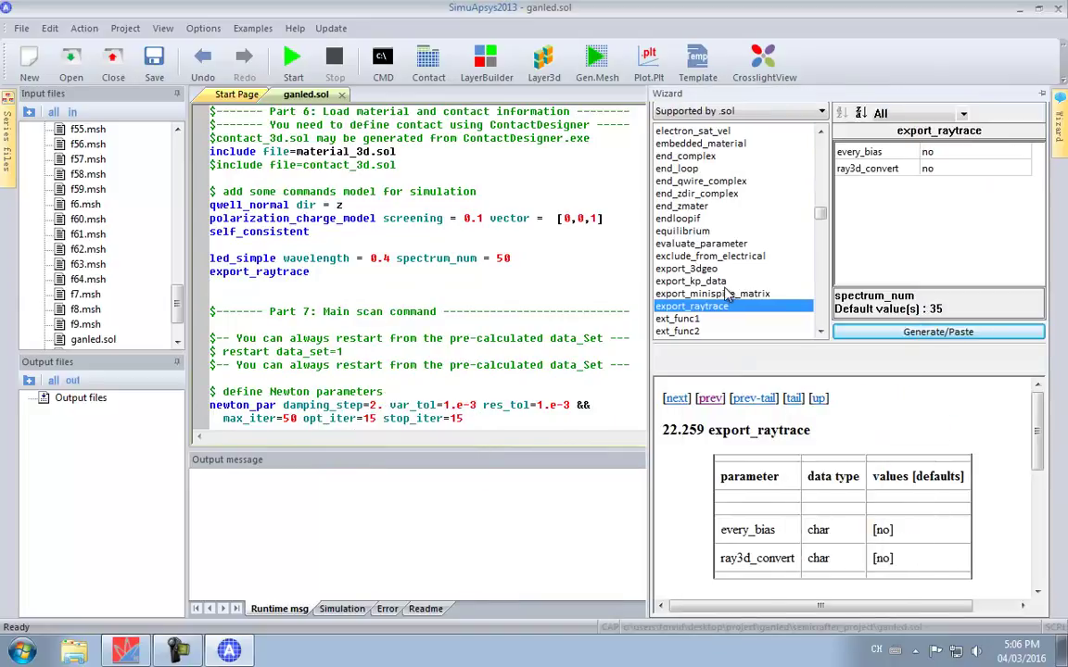
scroll(732, 231, down, 10)
click(690, 318)
click(929, 152)
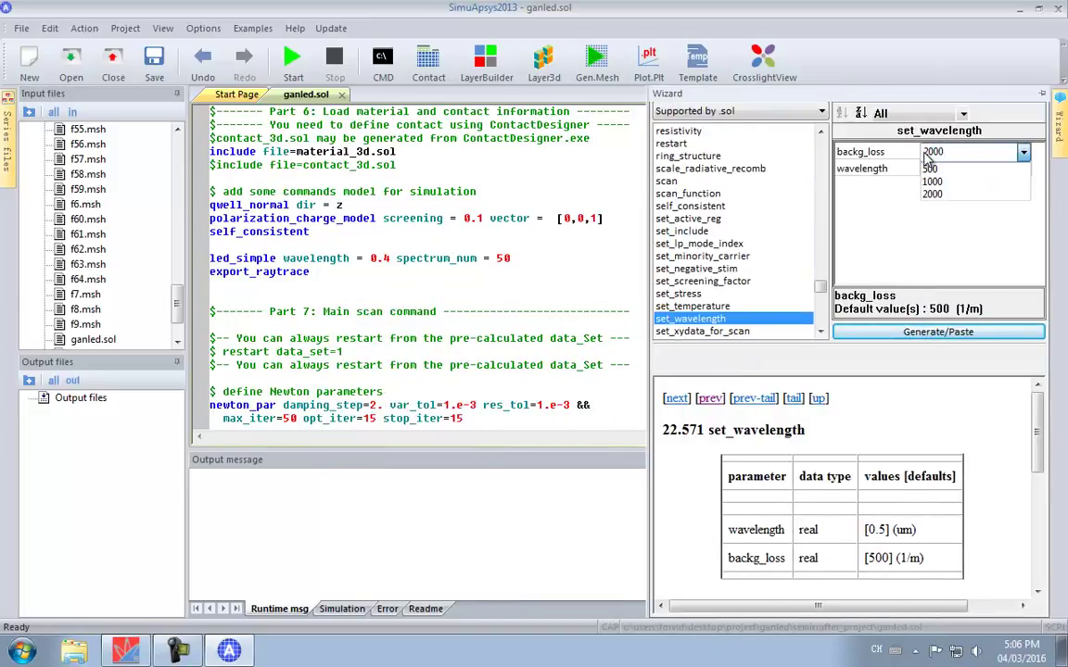
click(963, 169)
text(0.4)
click(904, 335)
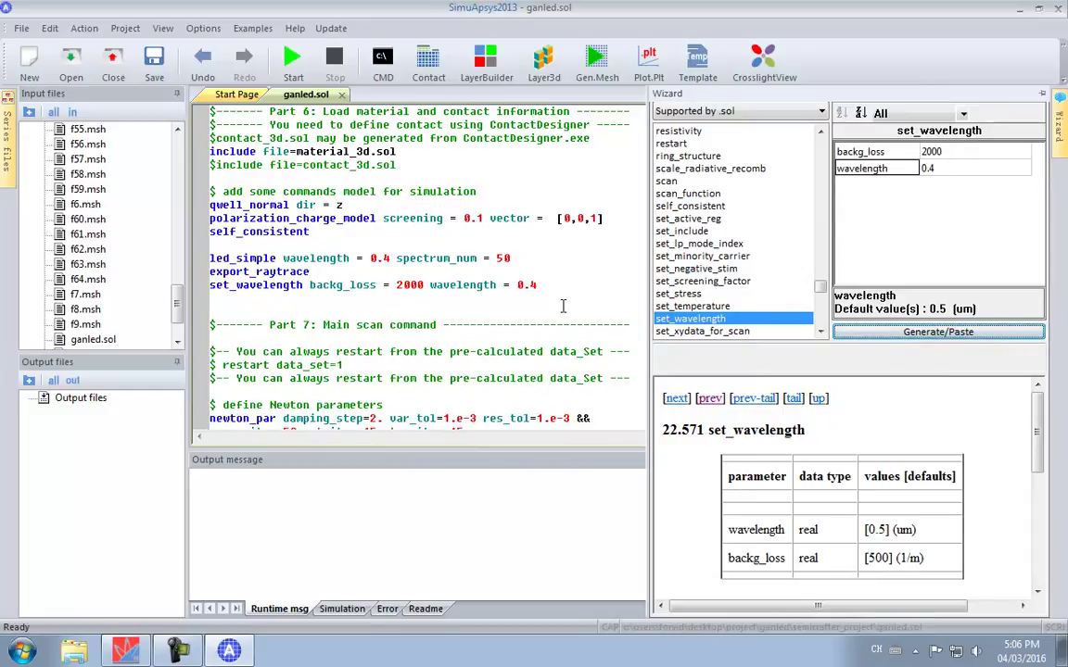
click(562, 306)
Step: Set max_iter to 450 in the newton_par statement before the equilibrium scan
scroll(563, 306, down, 1)
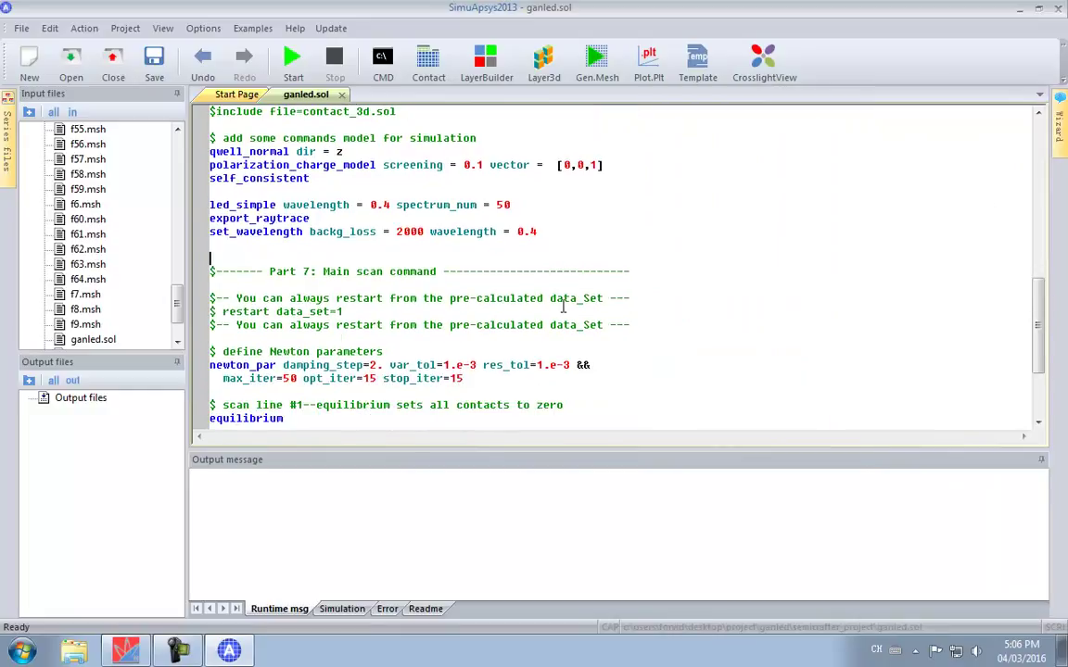
scroll(562, 306, down, 3)
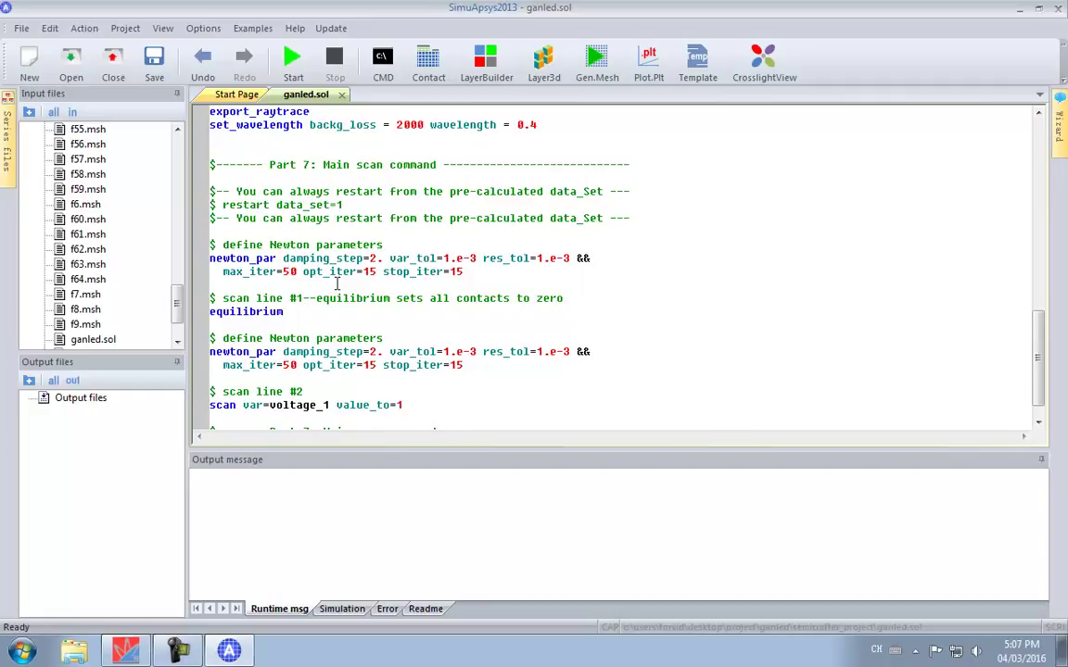
click(284, 272)
text(4)
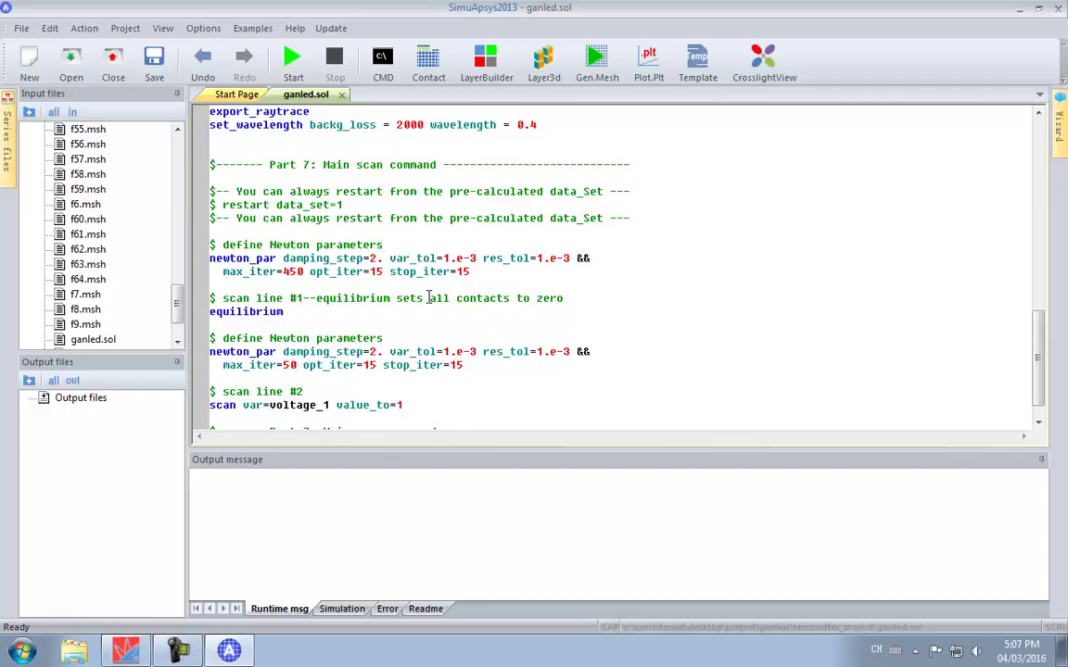
Step: Set var_tol and res_tol to 1.000000e-002 and change_variable to yes in the second newton_par, removing the extra blank line below
scroll(426, 300, down, 2)
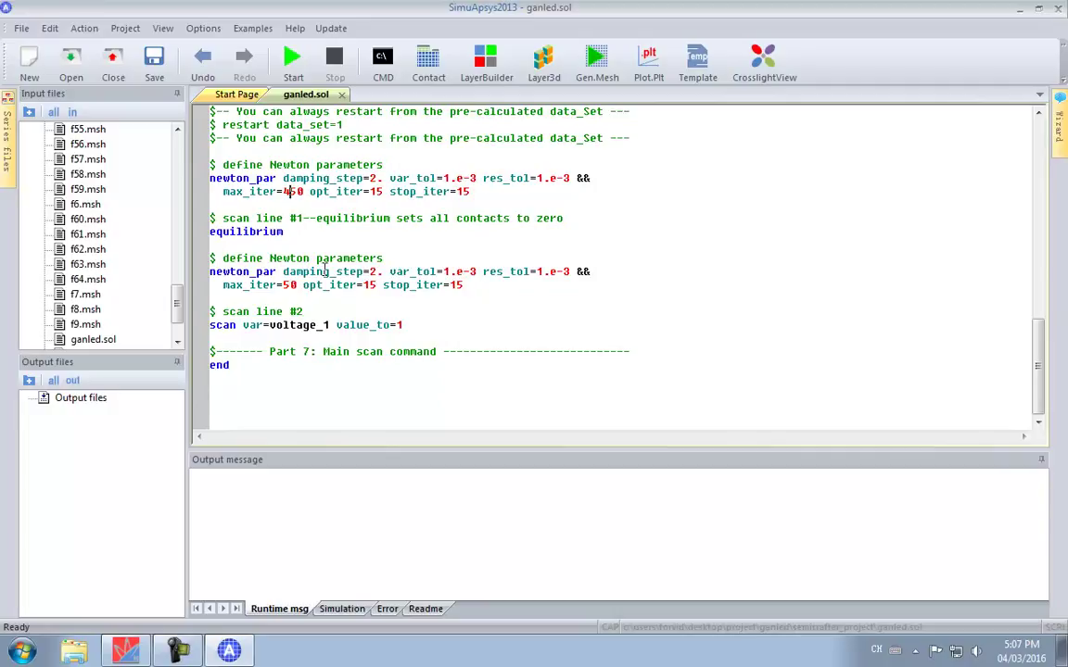
drag(311, 271, 215, 298)
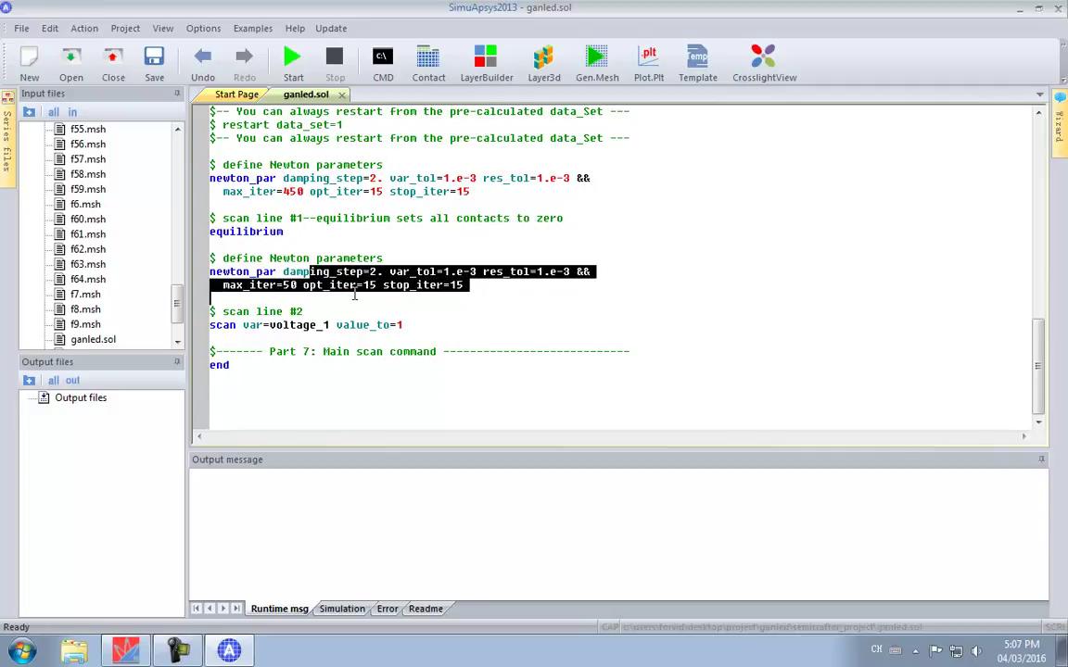
click(396, 306)
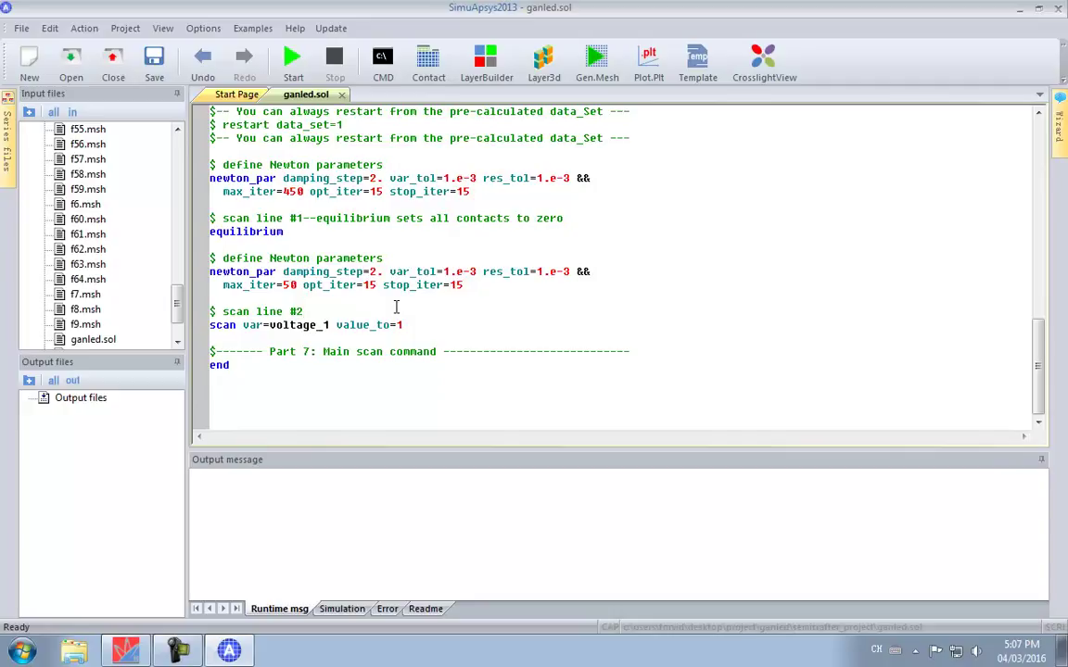
click(304, 272)
right_click(309, 276)
click(356, 387)
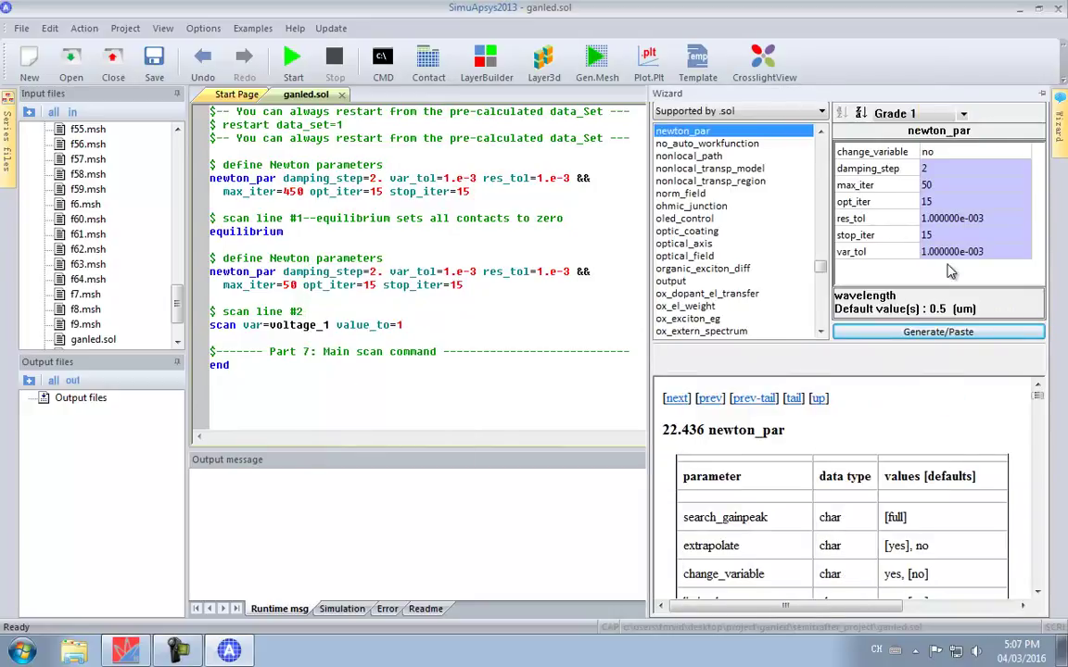
click(980, 253)
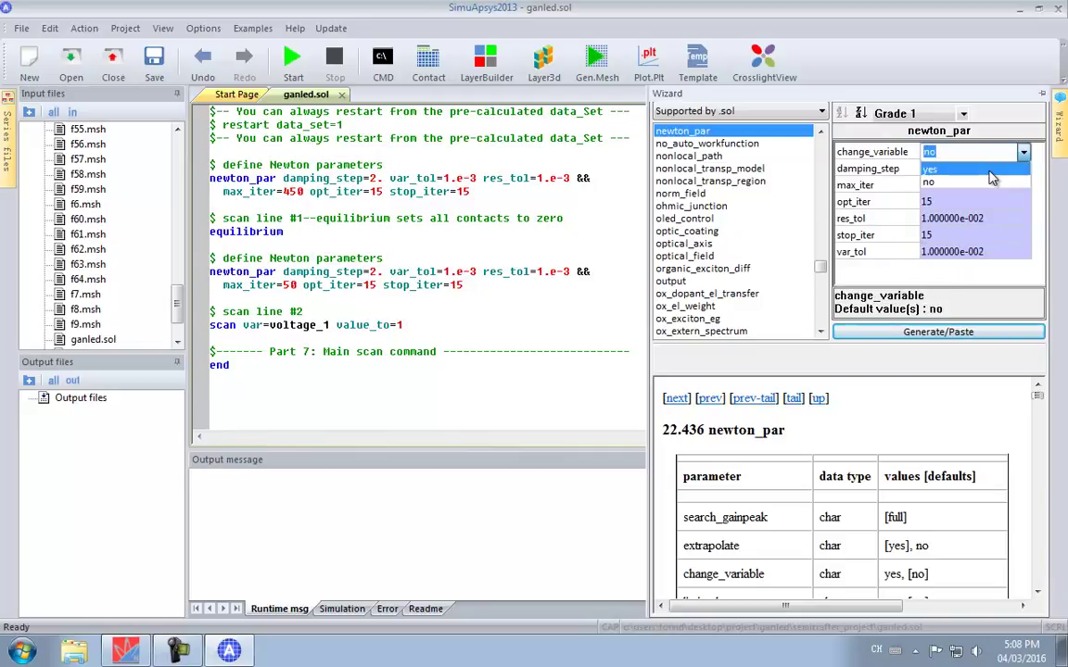
click(929, 168)
click(980, 333)
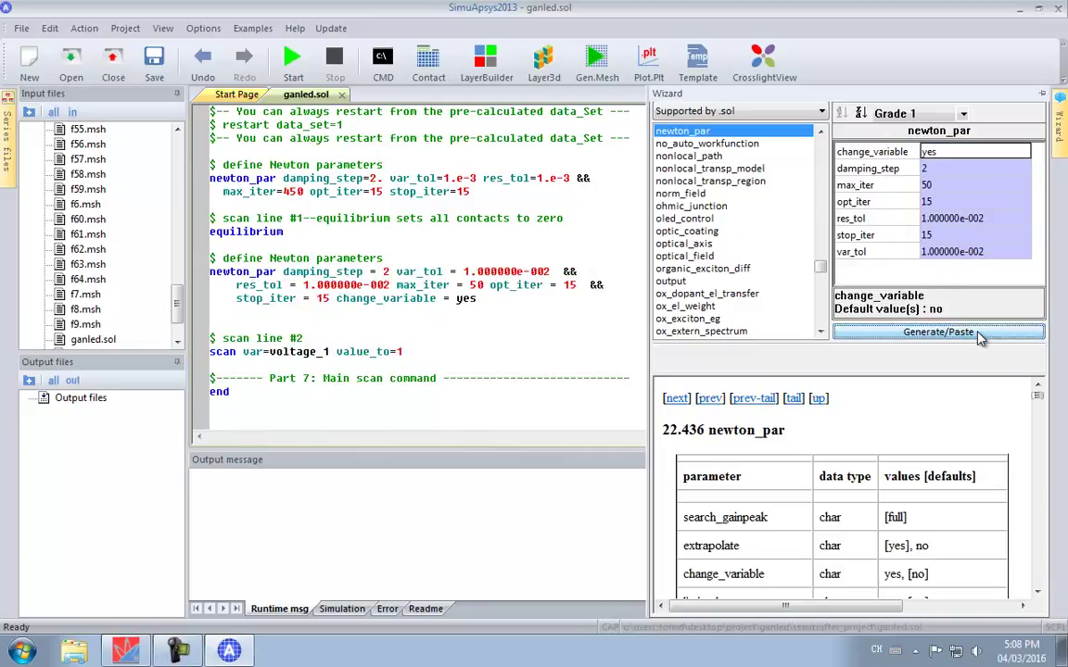
click(506, 331)
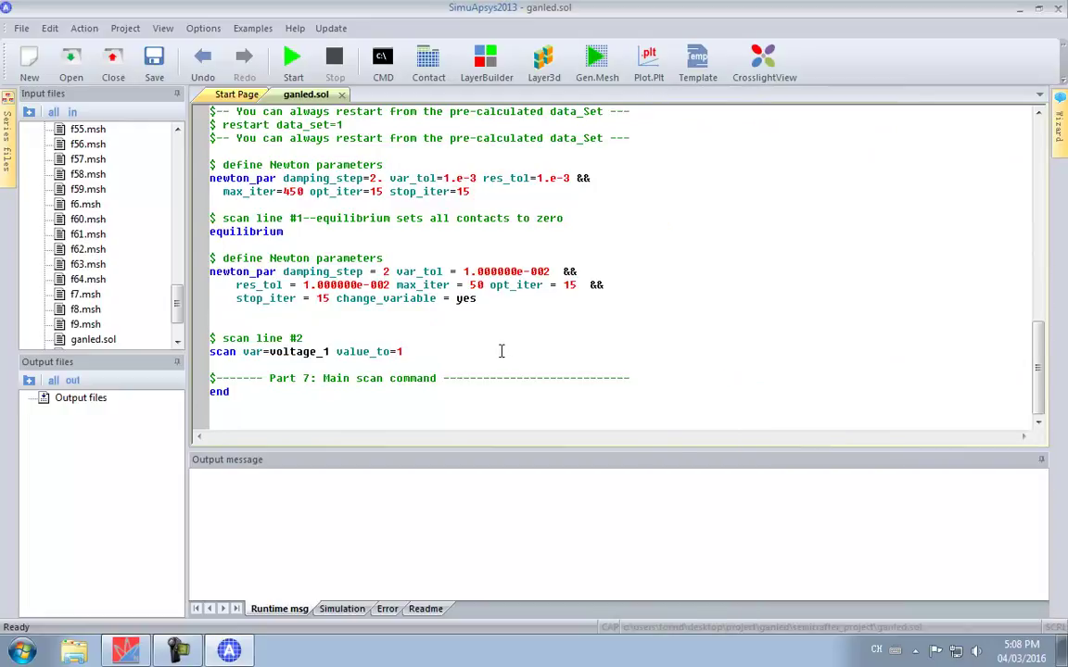
key(Delete)
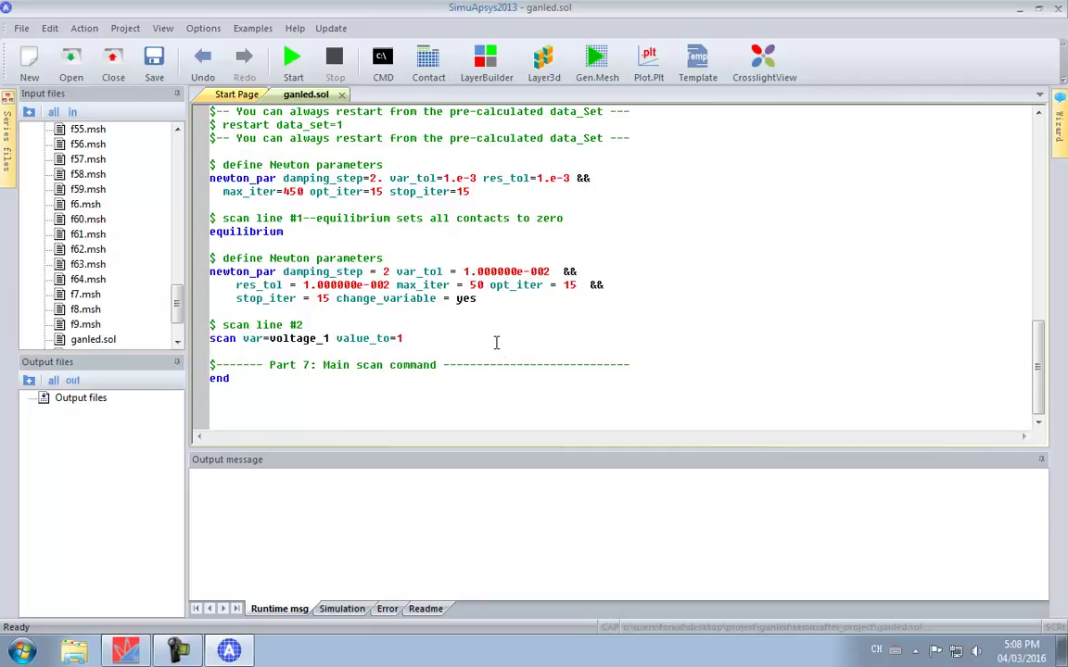
Step: Regenerate scan line #2 for voltage_1 with value_to -3, auto_condition above, auto_finish current_1, auto_until 0.001, value2_to 10 and var2 time
right_click(249, 340)
click(327, 466)
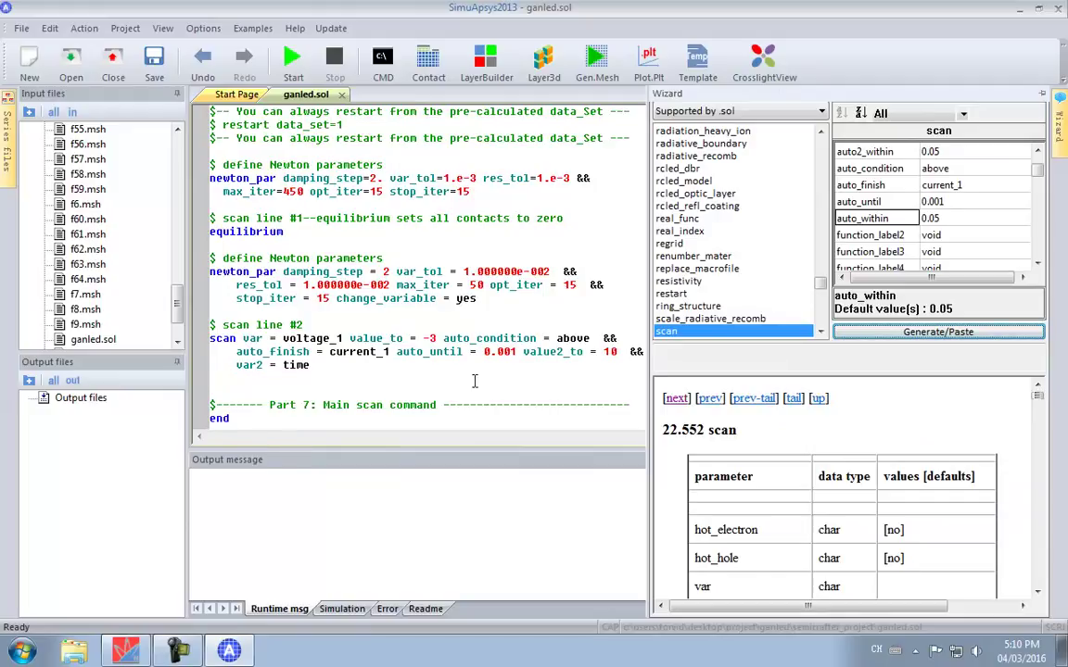
click(399, 364)
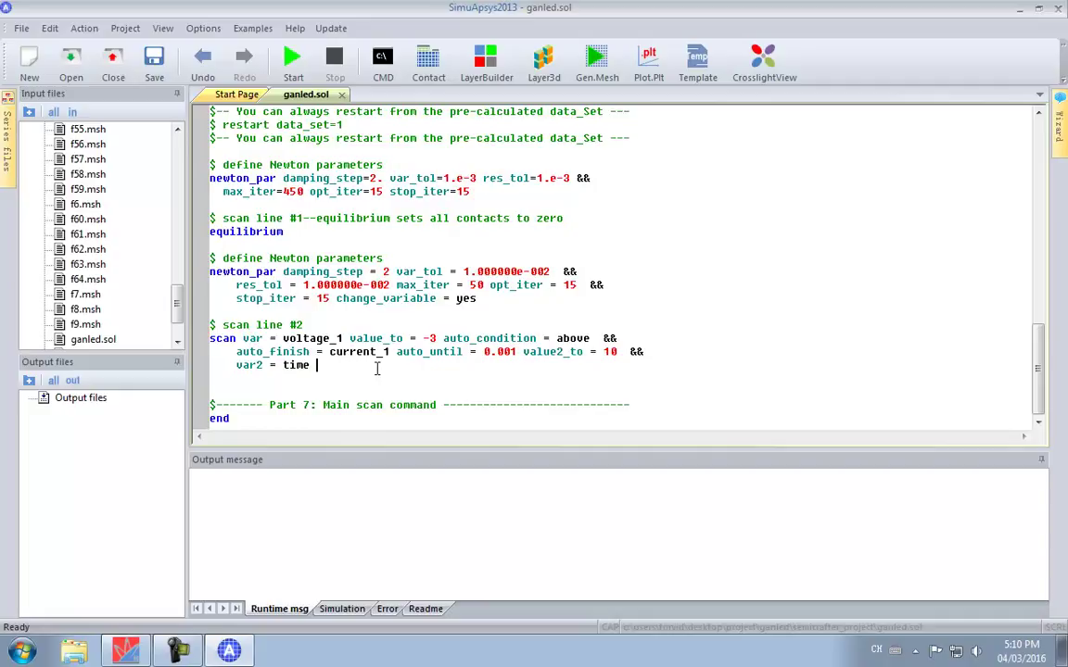
drag(377, 364, 320, 352)
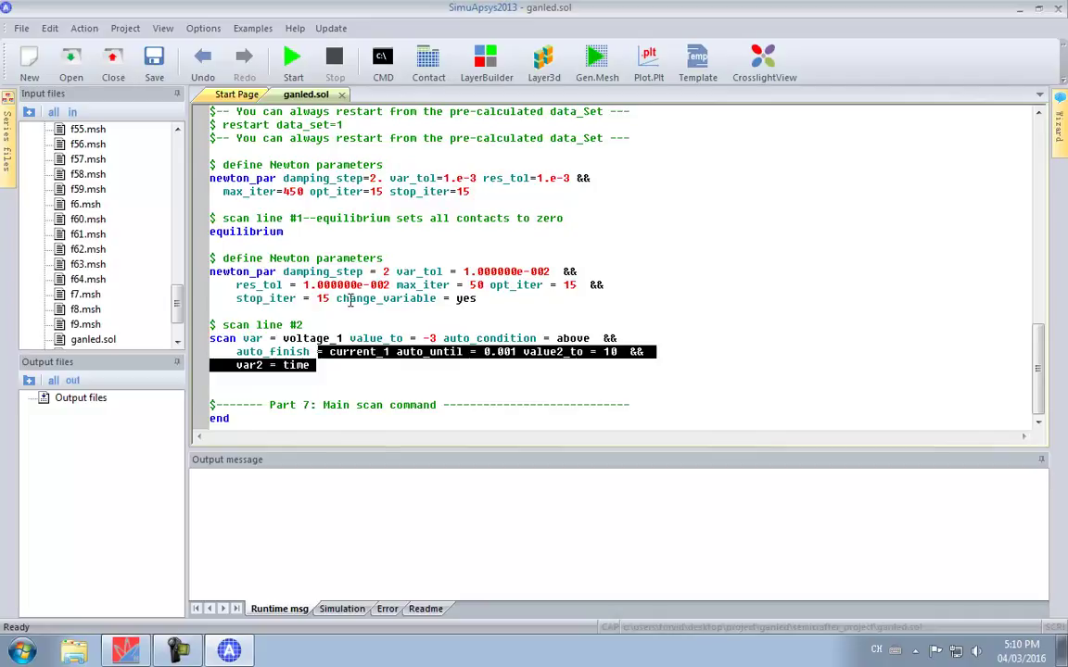
click(343, 291)
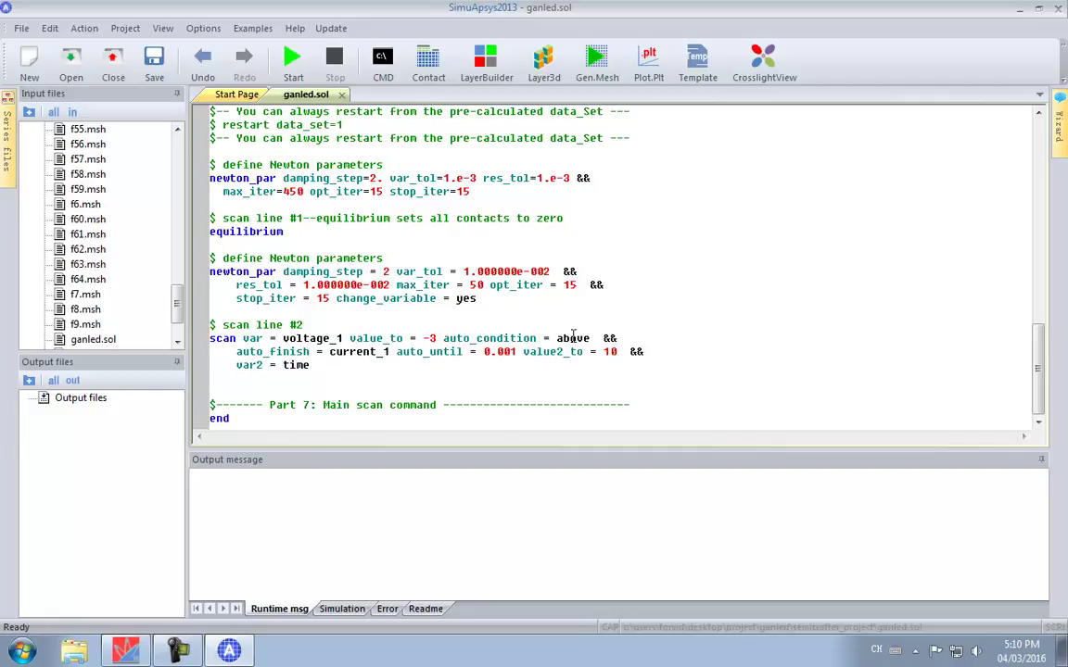
Step: Duplicate the second newton_par and scan block below itself, with change_variable no, scan var current_1, value_to 0.2 and value2_to 20
key(Up)
key(Up)
key(Home)
key(shift+Down)
key(shift+Down)
key(shift+Down)
key(shift+Down)
key(shift+Down)
key(shift+Down)
key(shift+Down)
key(shift+Down)
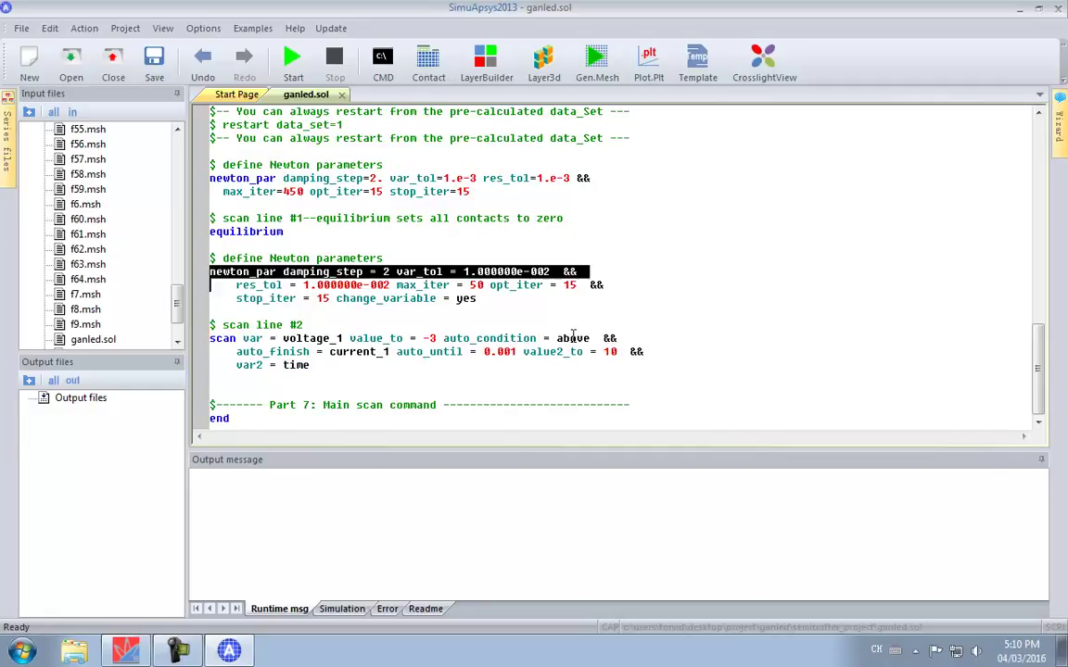
key(shift+Down)
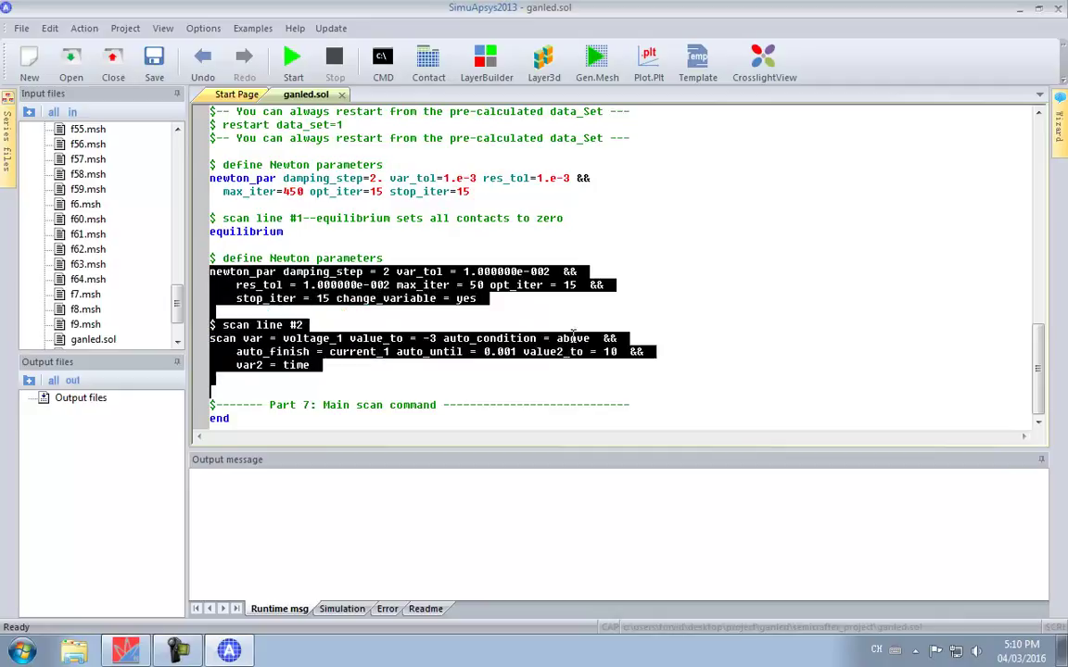
key(ctrl+c)
key(Right)
key(ctrl+v)
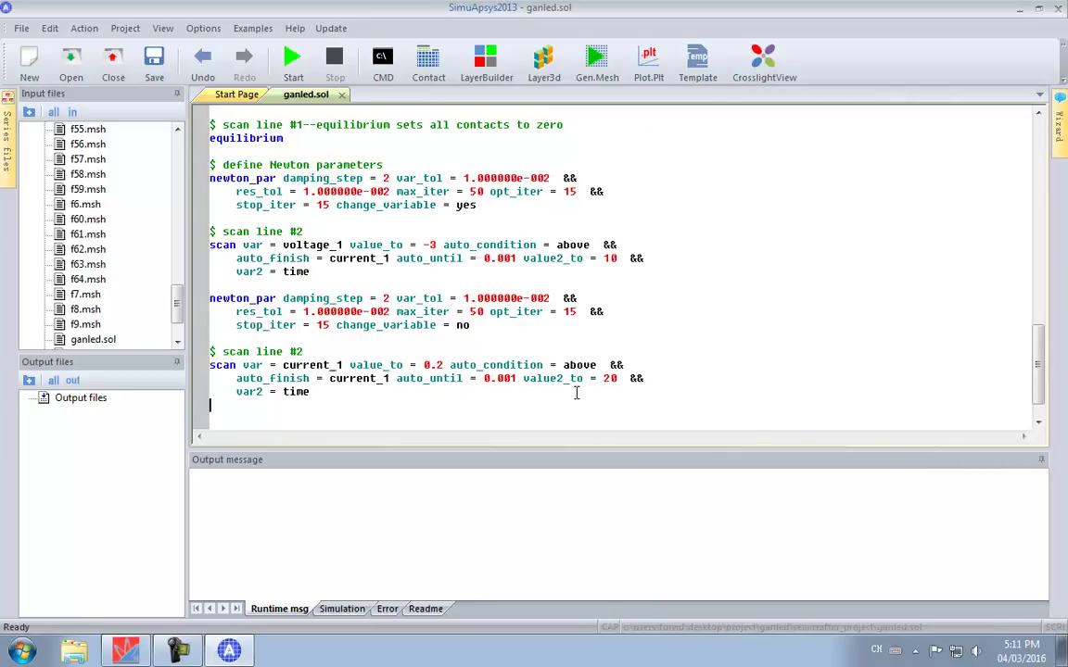
Step: Remove auto_condition, auto_finish and auto_until from the current_1 scan and append init_step=0.0001 and max_step=0.05
drag(444, 367, 525, 383)
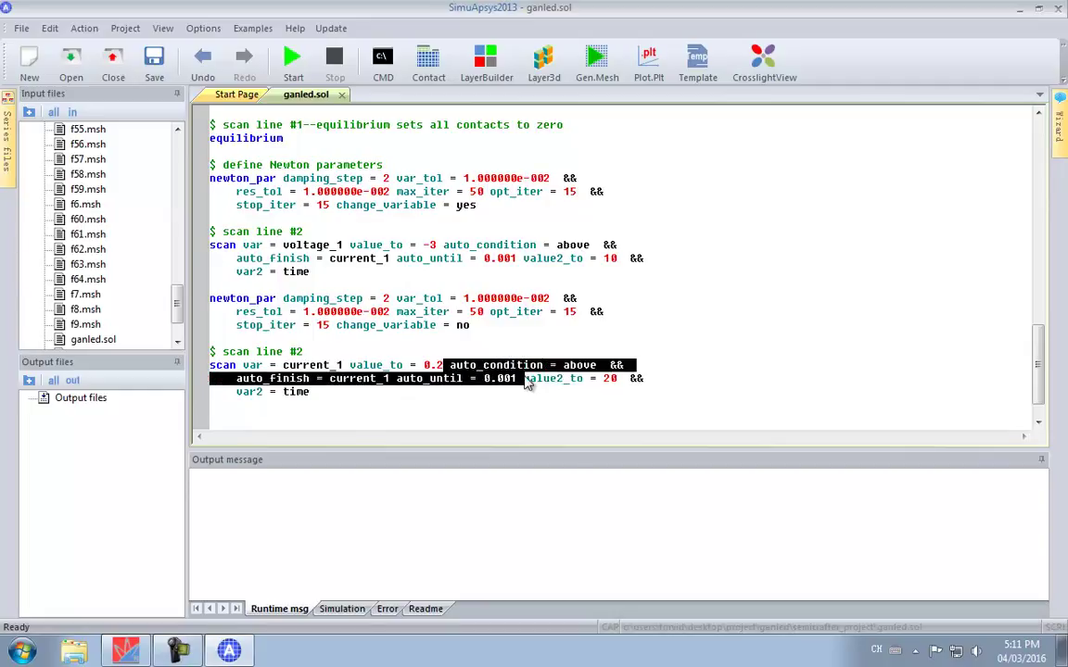
key(Delete)
key(End)
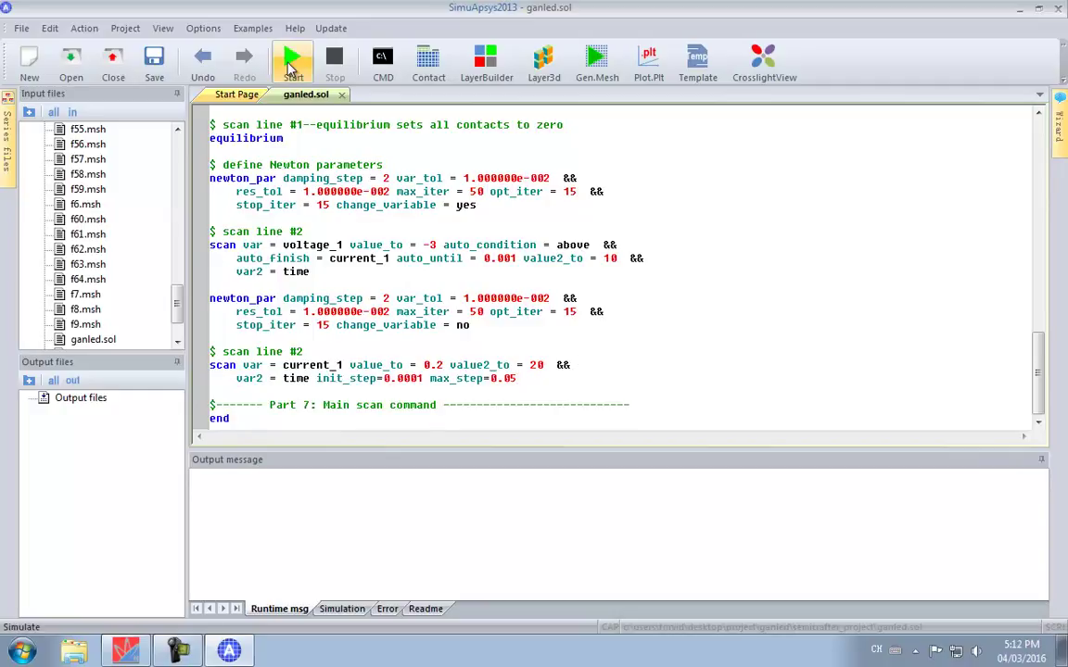
Step: Run the simulation of ganled.sol and review its output messages
click(293, 57)
click(287, 251)
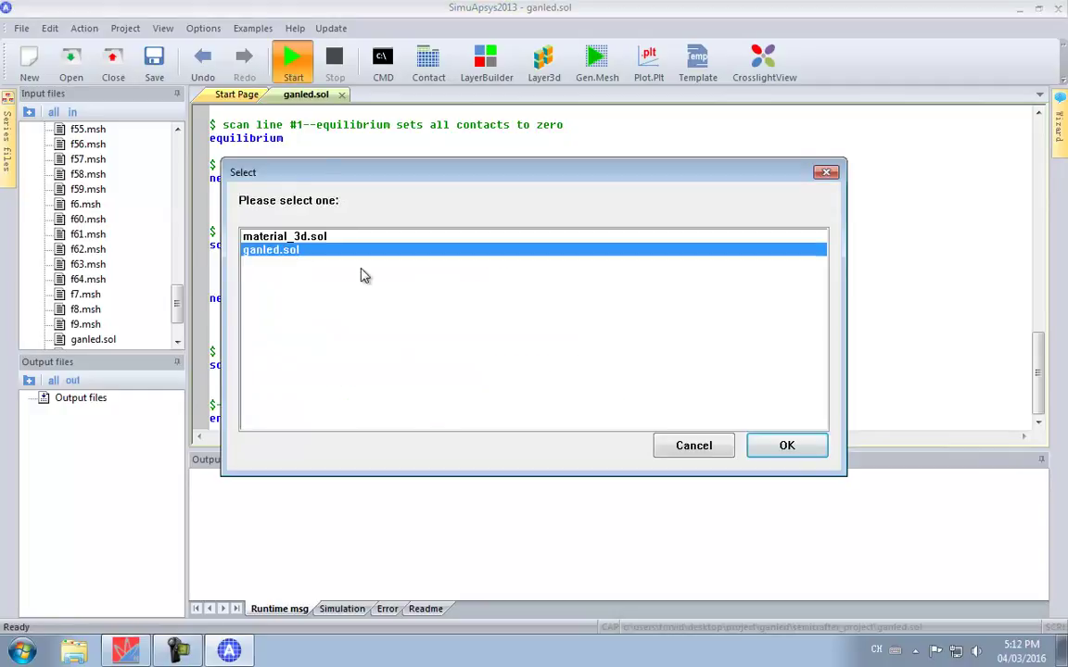
click(786, 447)
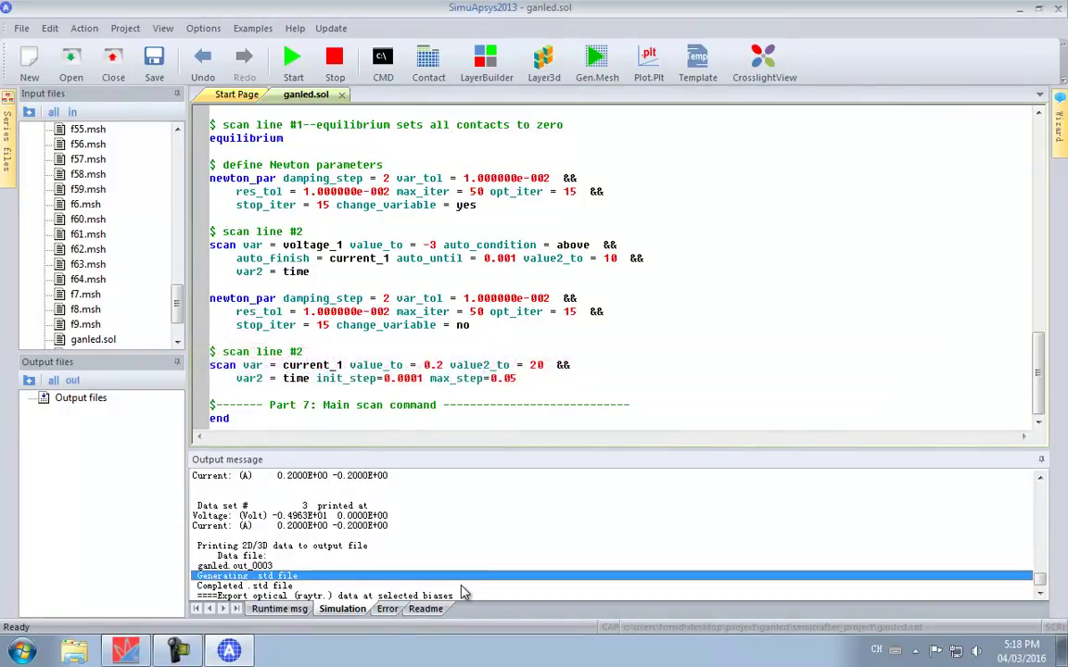
scroll(426, 534, up, 3)
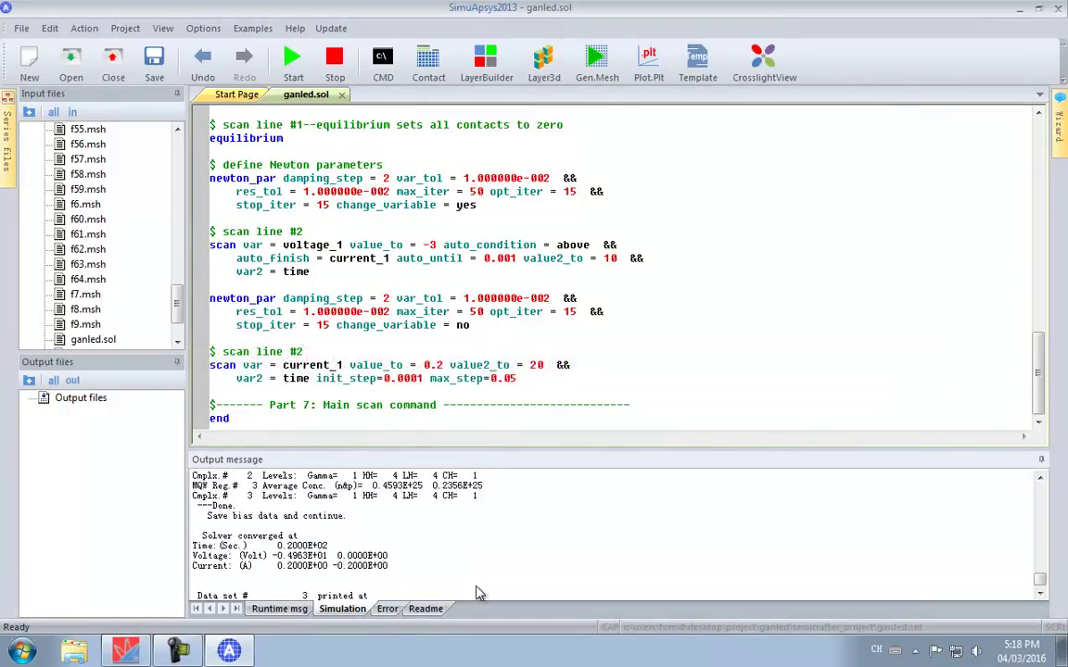
scroll(425, 535, down, 3)
Step: Rename the input file main.plt as ganled.plt
scroll(175, 306, down, 2)
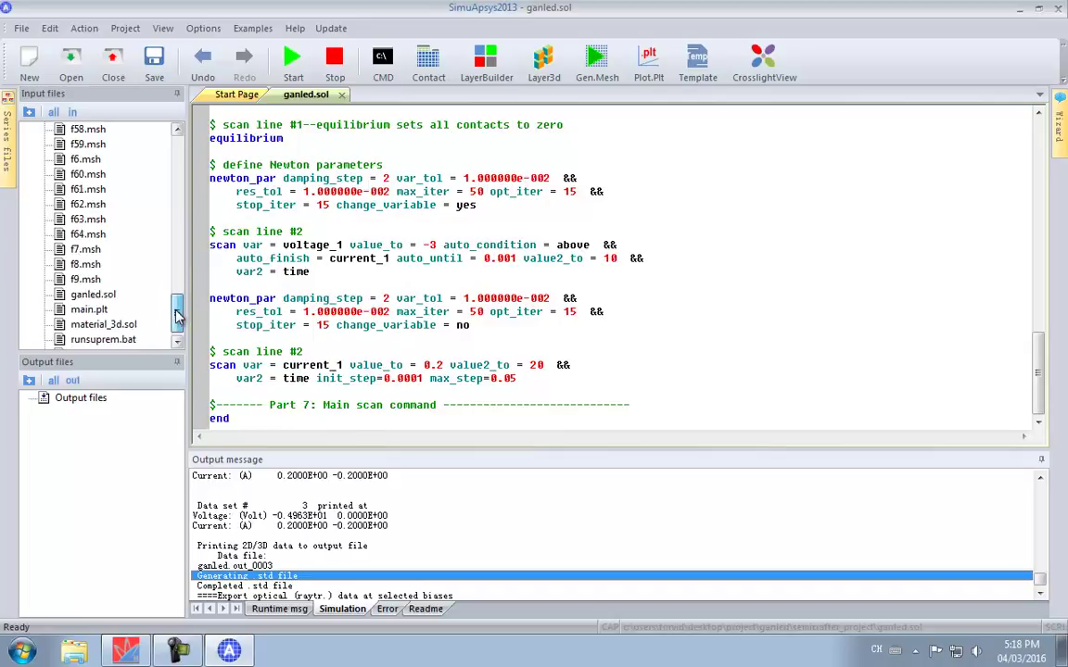
right_click(100, 297)
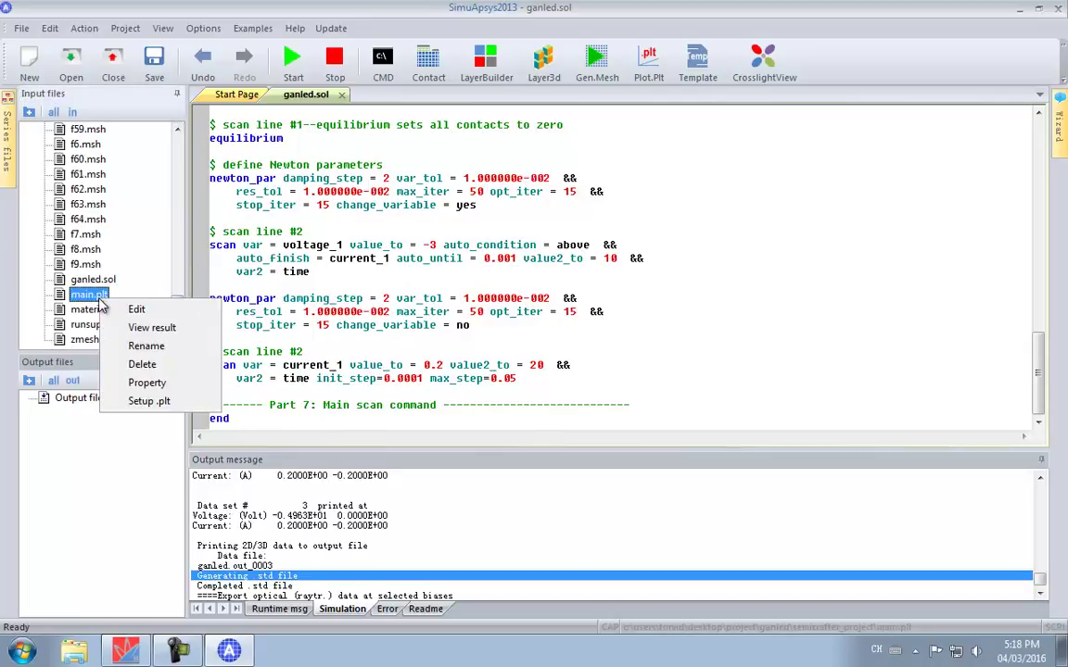
click(176, 352)
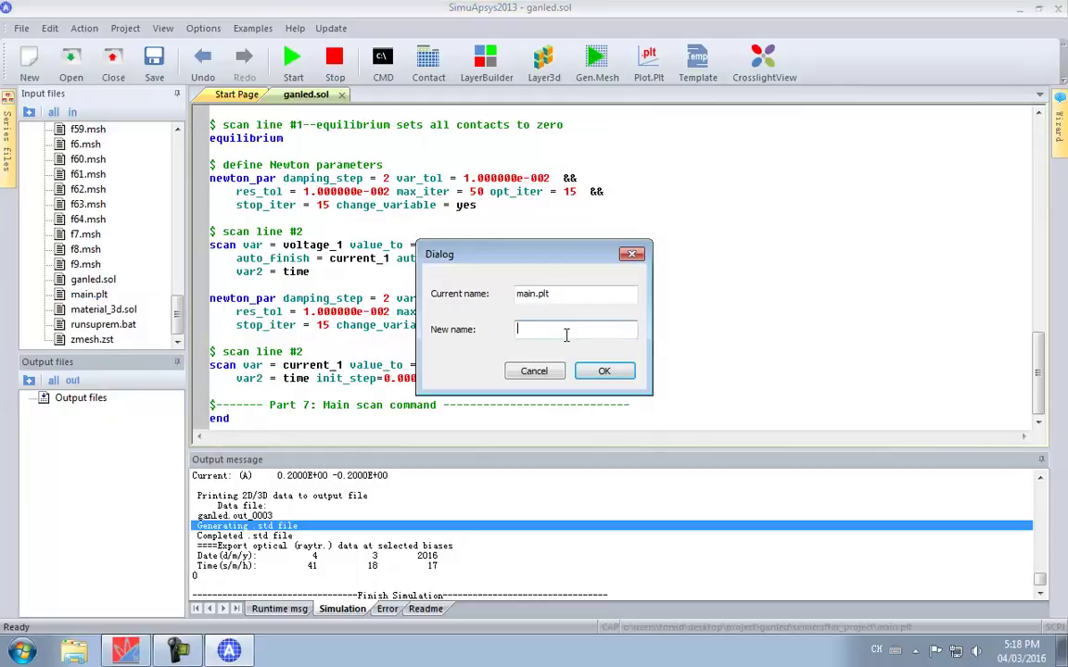
text(ganled.plt)
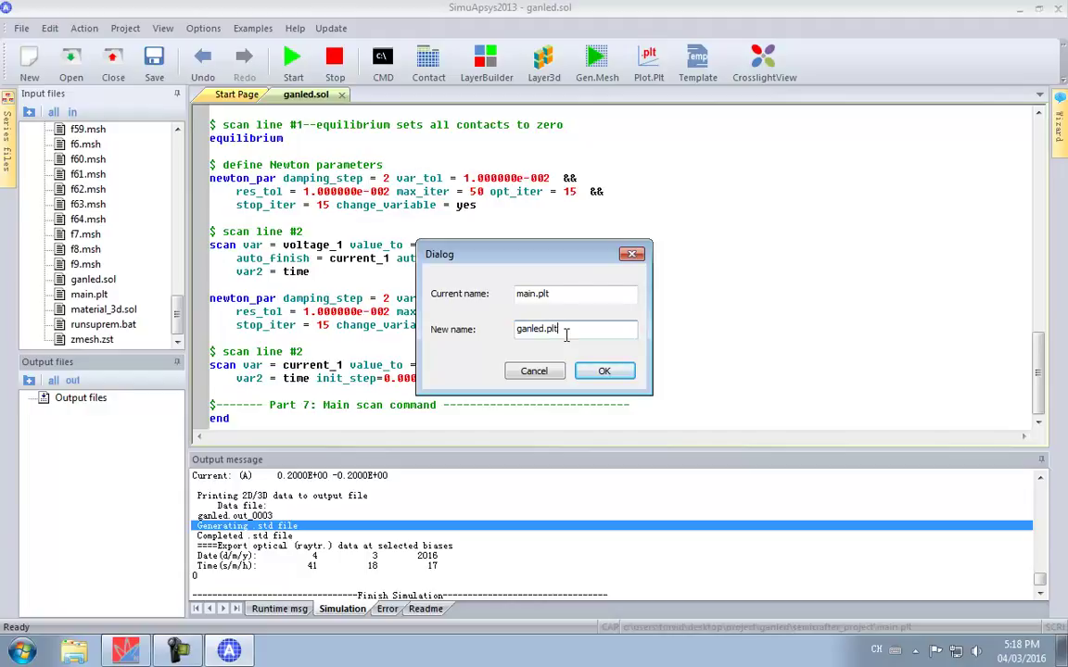
key(Return)
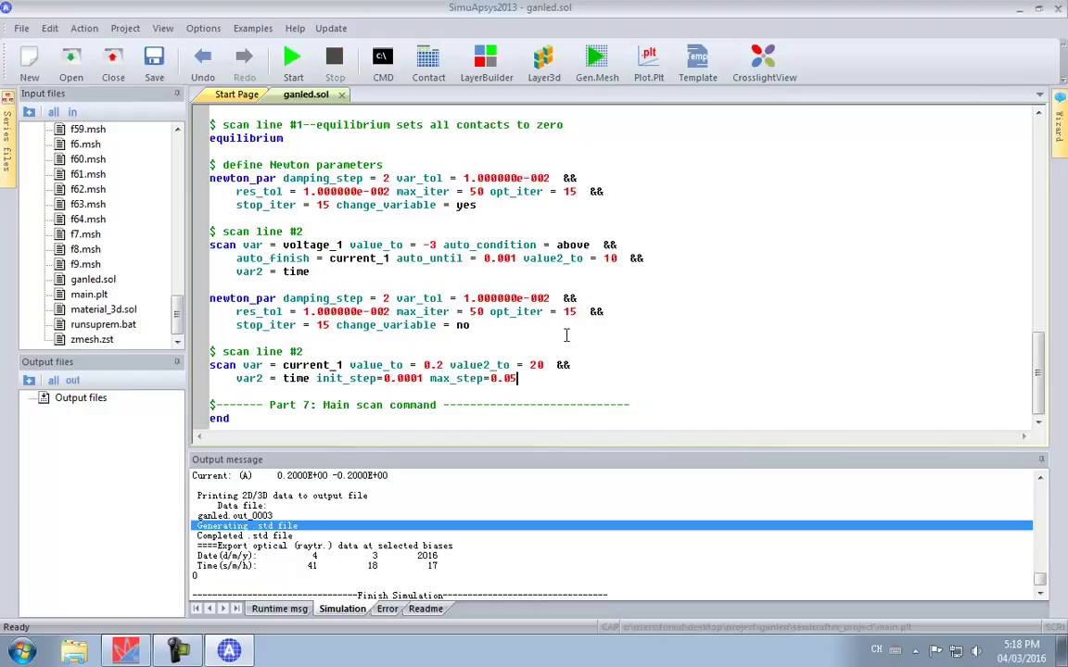
Step: Open ganled.plt and duplicate the first line of the plot_scan command directly below its scale_horizontal line
click(90, 296)
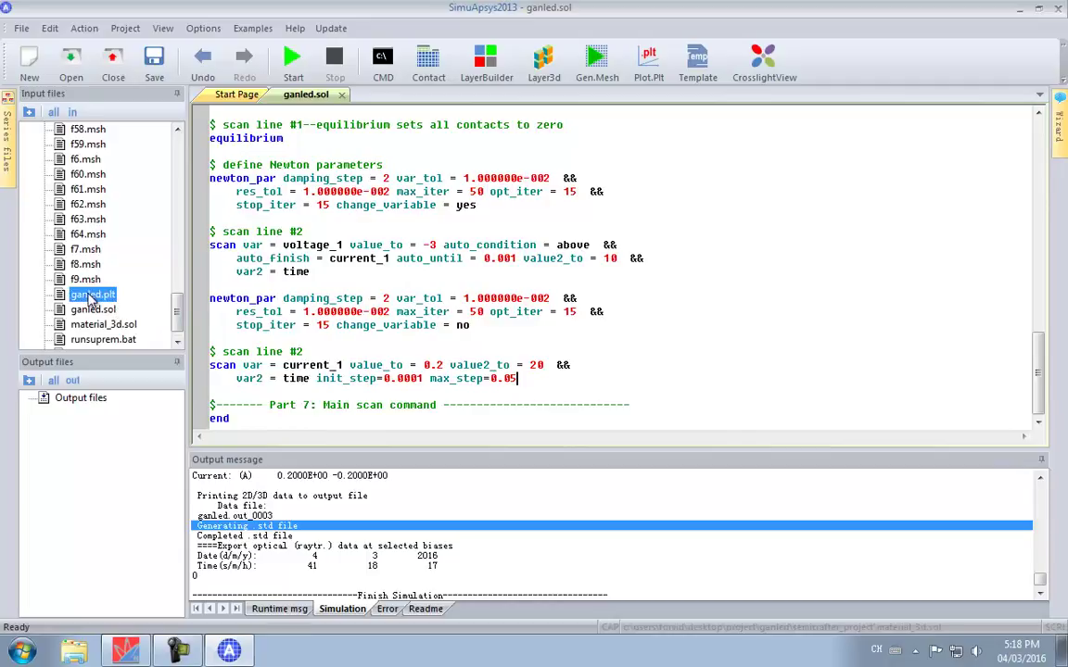
double_click(90, 296)
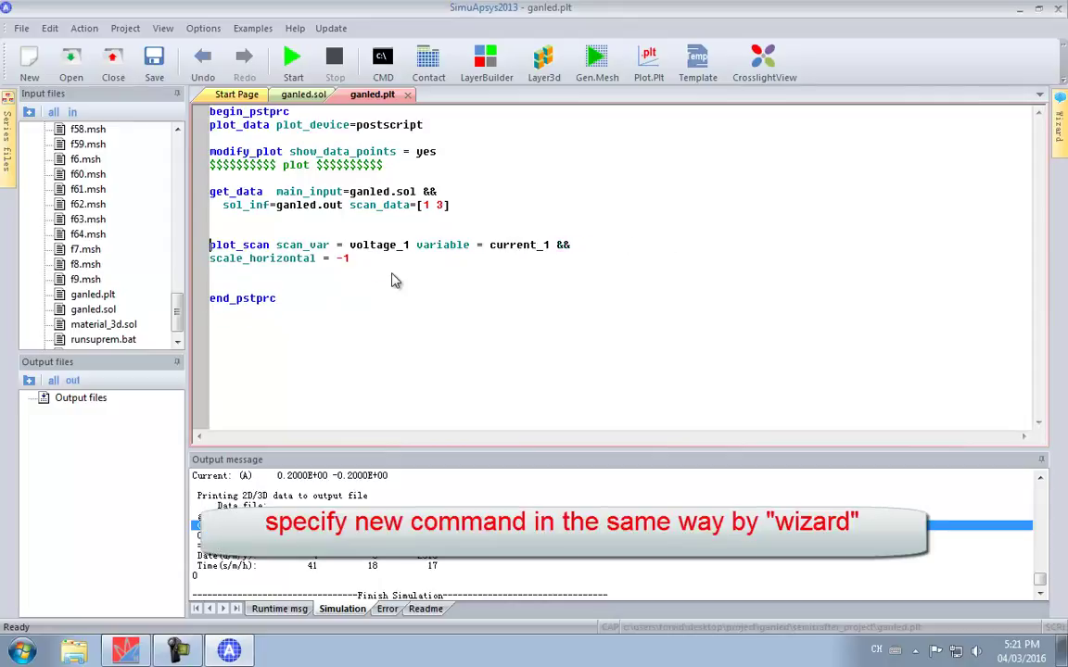
key(shift+Up)
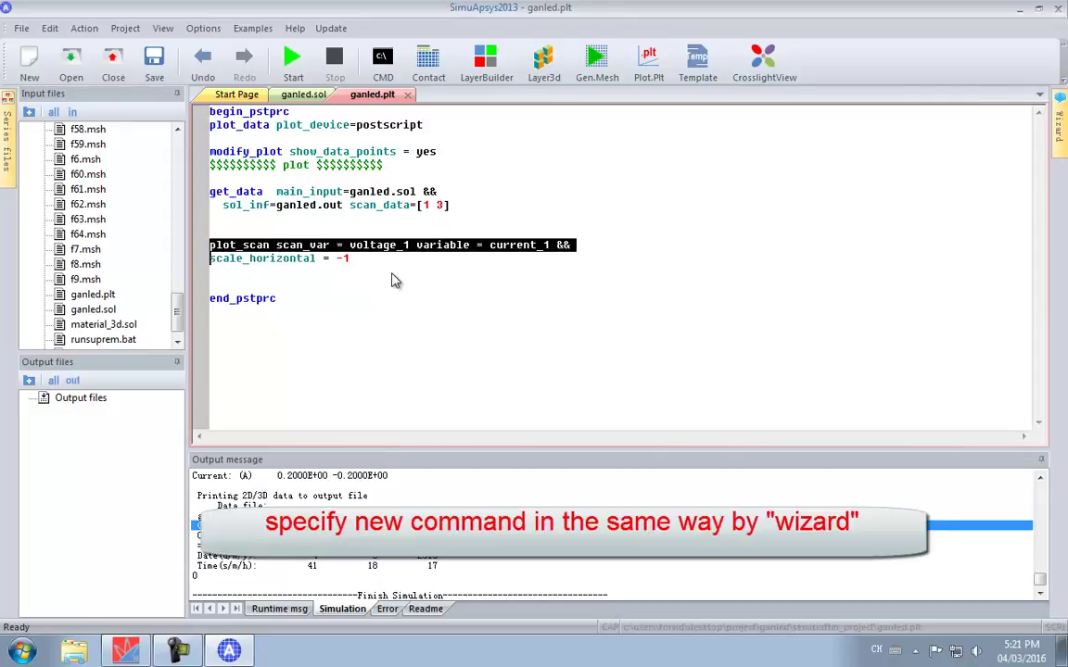
key(ctrl+c)
key(Down)
key(Down)
key(ctrl+v)
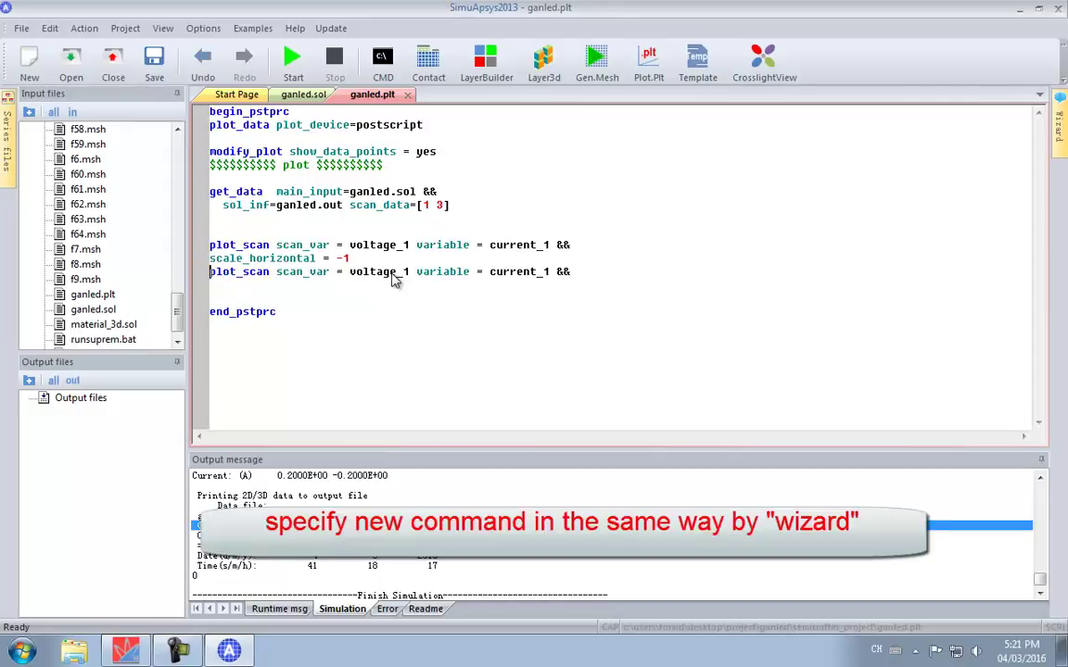
Step: In the duplicated plot_scan line, set scan_var to current_1, clear the variable value and remove the continuation marks
key(ctrl+Left)
key(ctrl+Left)
key(ctrl+Left)
key(ctrl+Left)
key(ctrl+Left)
key(ctrl+Left)
double_click(509, 271)
key(ctrl+x)
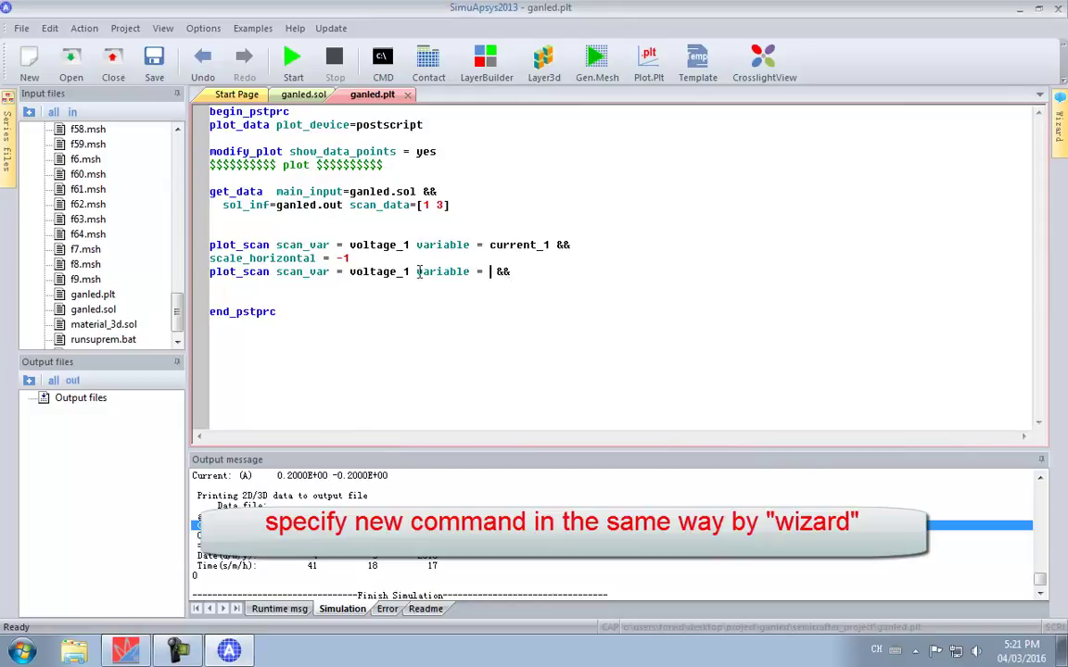
double_click(358, 271)
key(ctrl+v)
drag(490, 272, 545, 283)
key(Delete)
Step: Look up the plot_scan variable options in the Wizard and set the second plot_scan's variable to led_effi
right_click(436, 272)
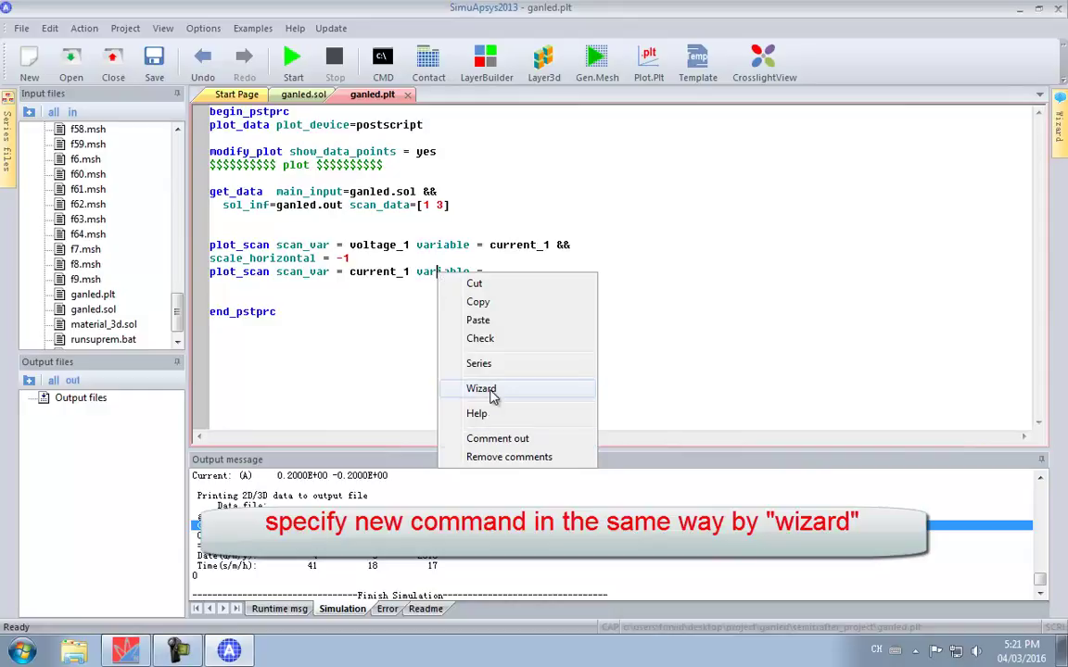
click(487, 389)
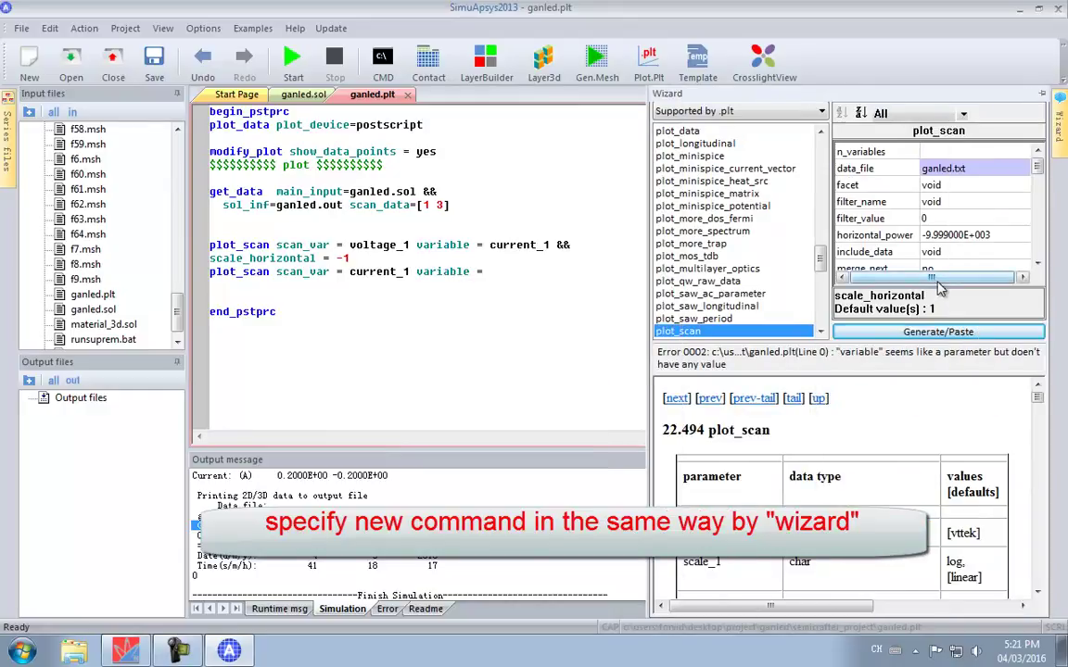
click(889, 236)
scroll(890, 241, down, 6)
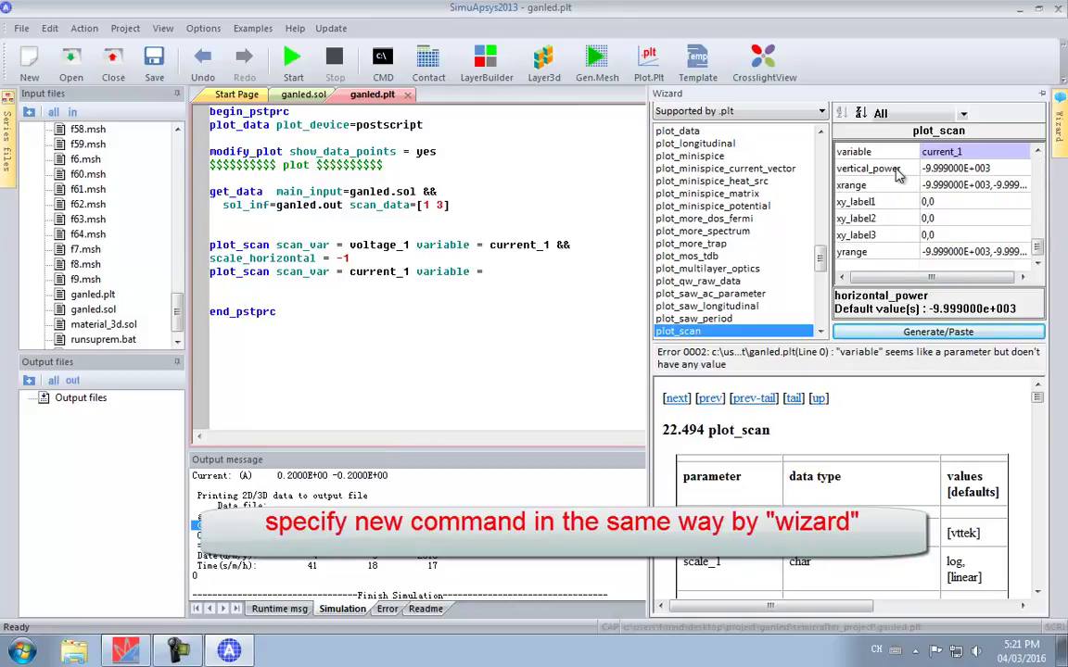
click(871, 151)
click(938, 152)
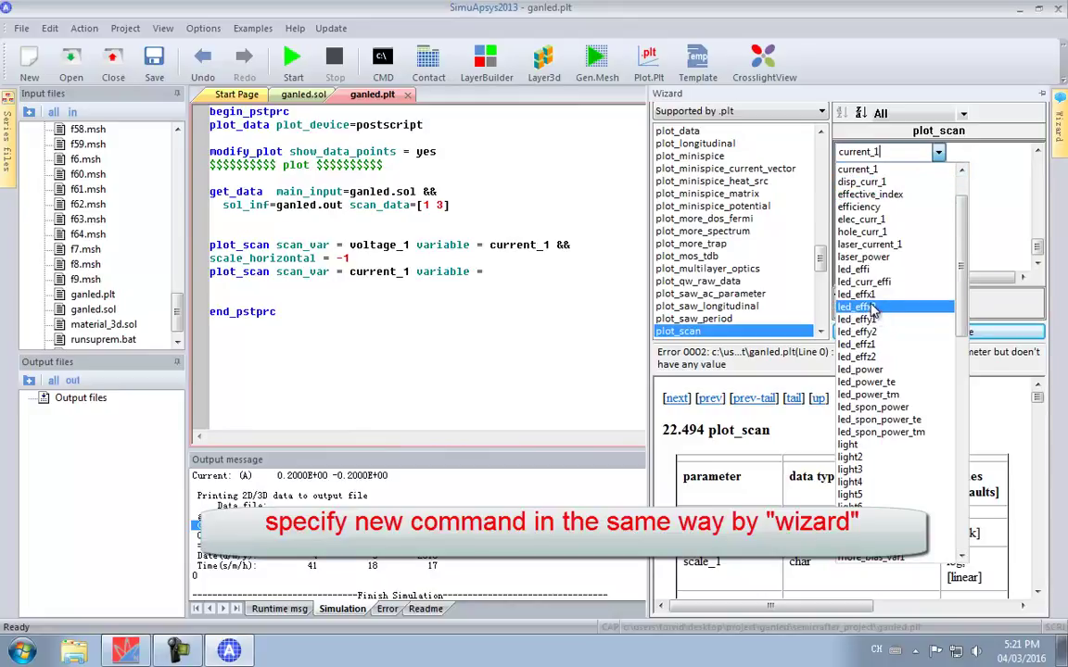
click(864, 269)
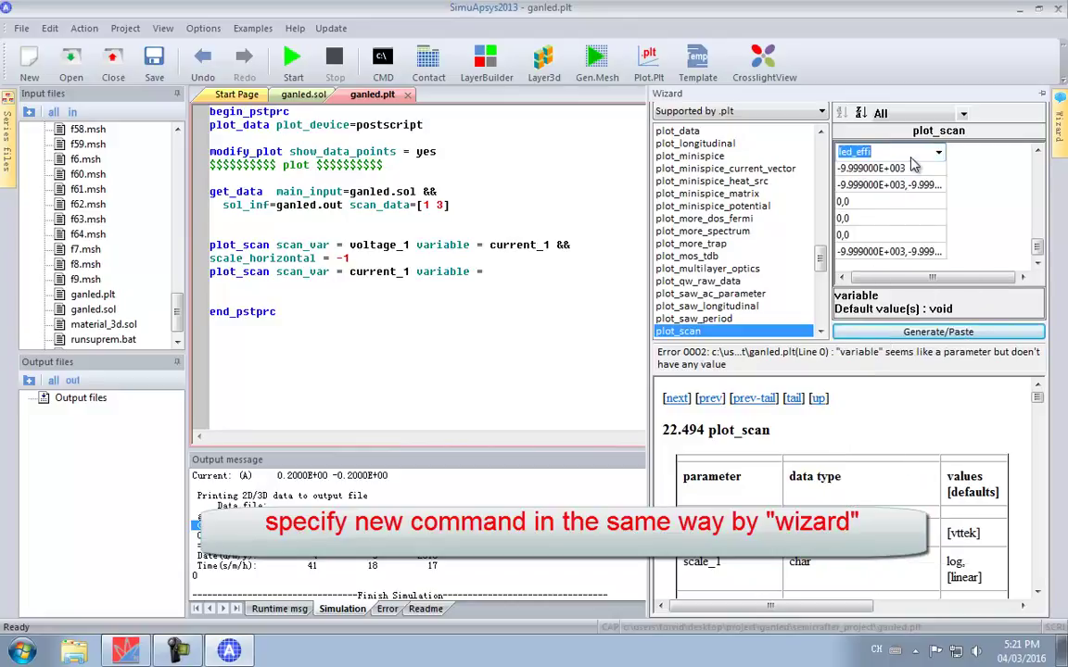
right_click(839, 154)
click(881, 208)
click(562, 272)
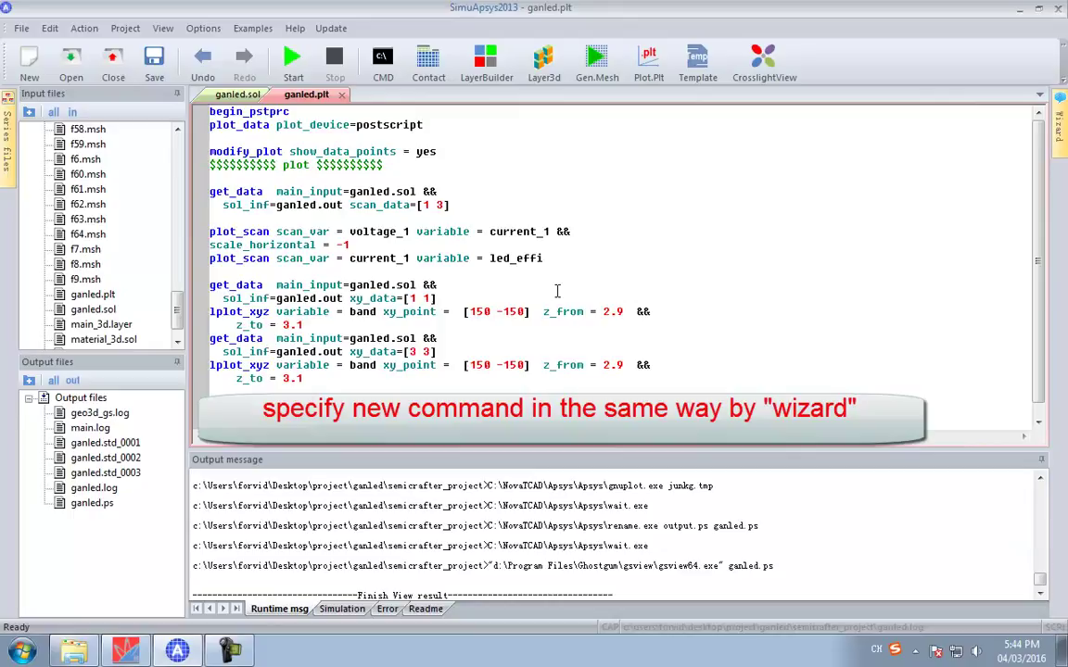
Step: Comment out the modify_plot show_data_points line and generate the plots from ganled.plt
text($)
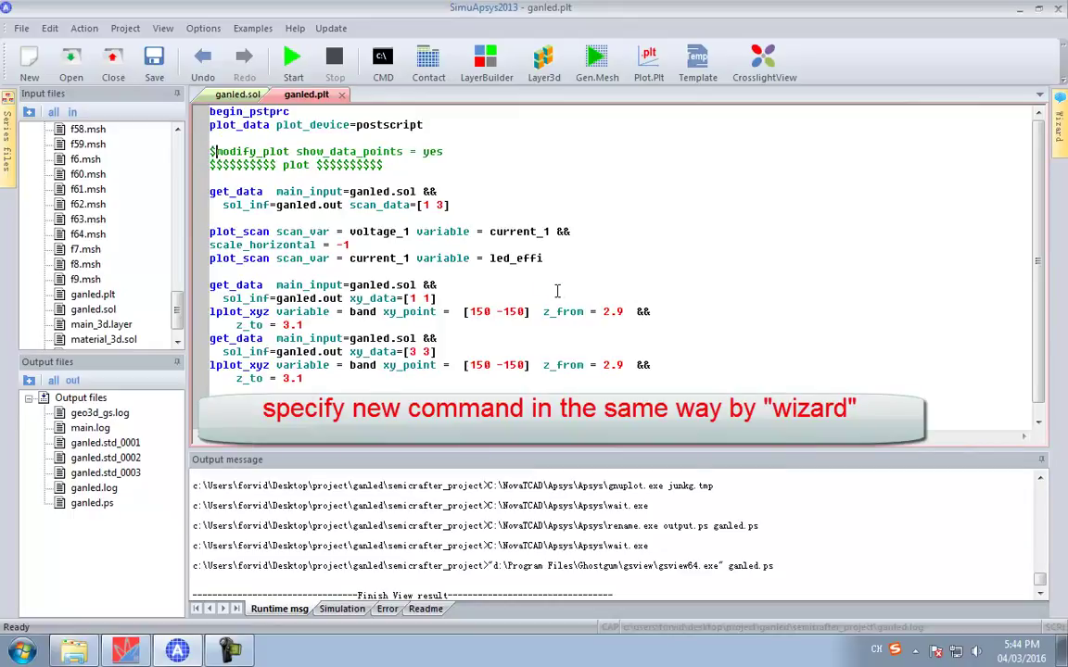
click(652, 63)
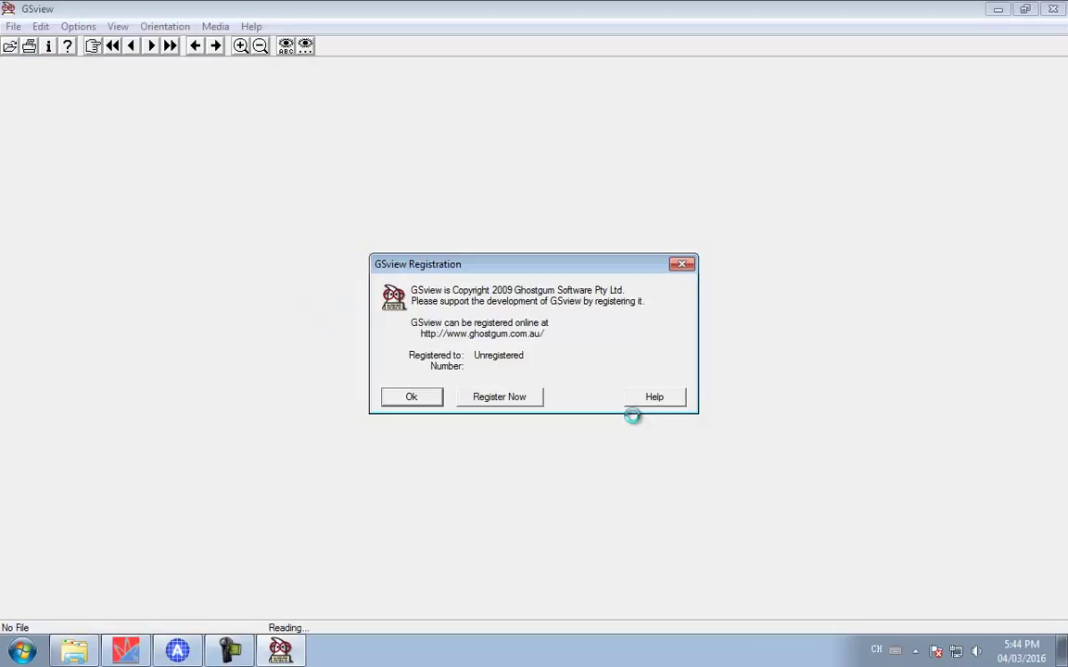
key(Return)
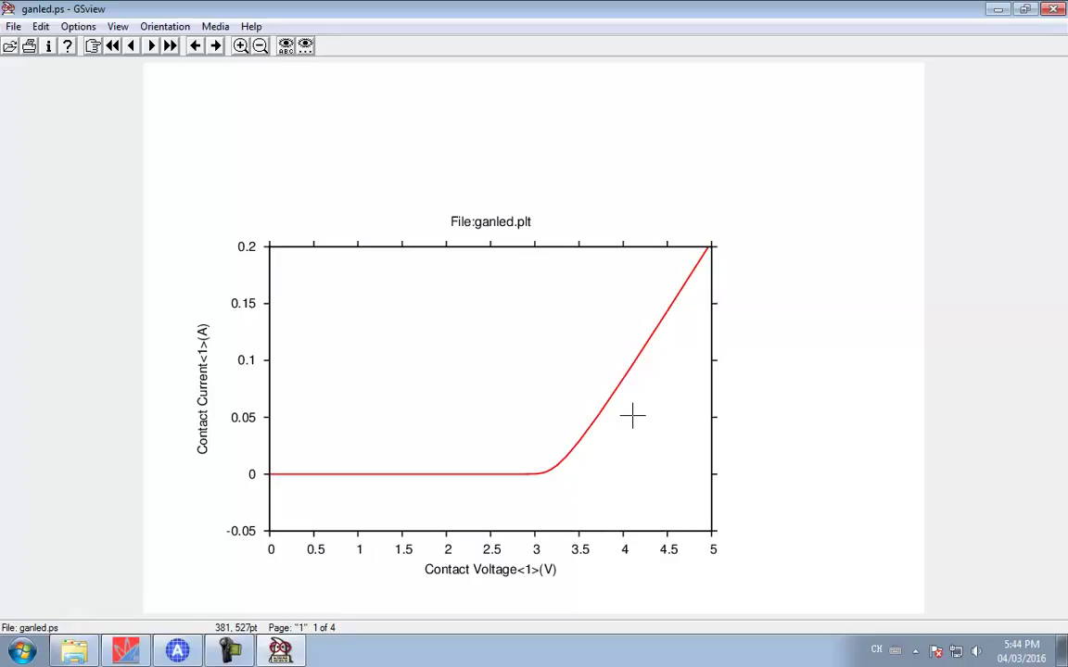
Step: Page through ganled.ps in GSview to examine the LED internal efficiency curve and the remaining plots
key(Page_Down)
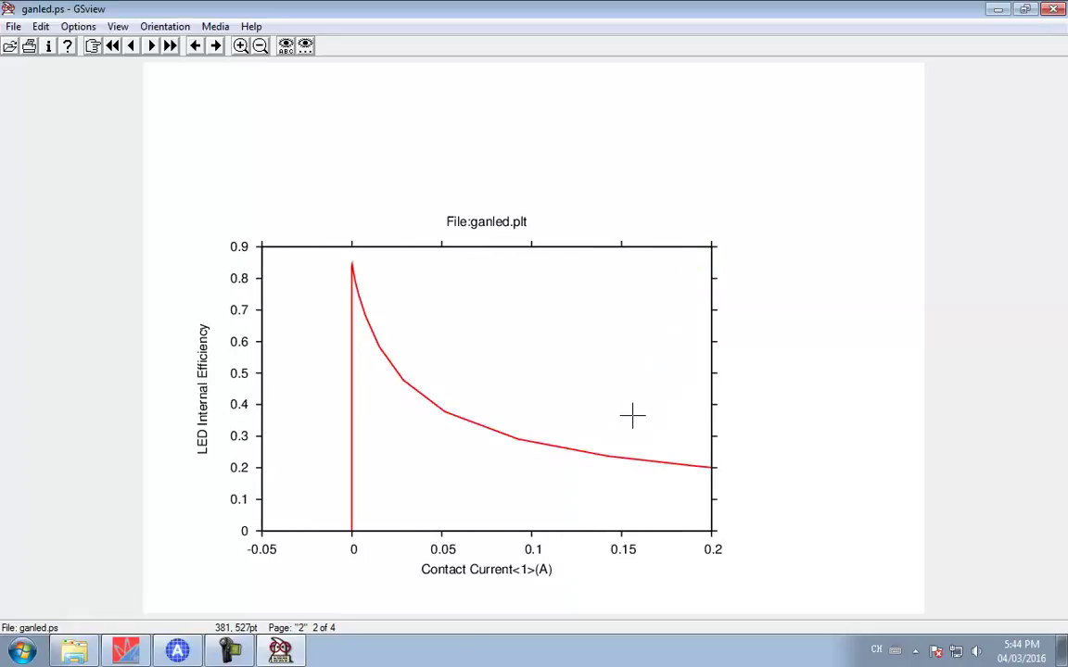
key(Page_Down)
key(Page_Down)
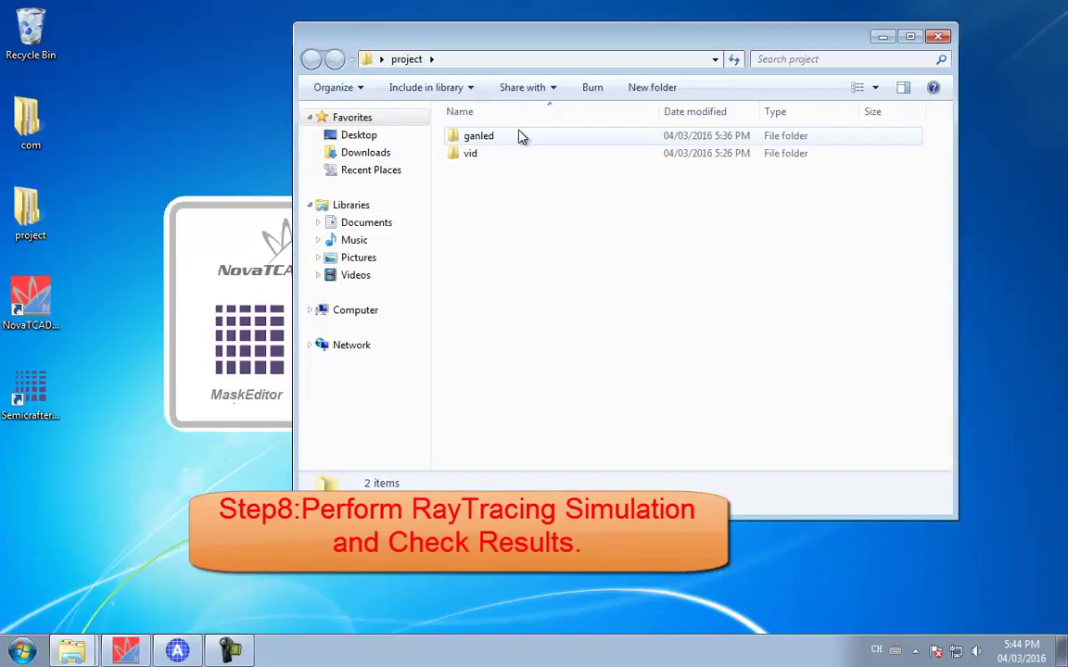
Step: Open the SemiCrafter_Project folder inside the ganled project folder in Windows Explorer
click(519, 139)
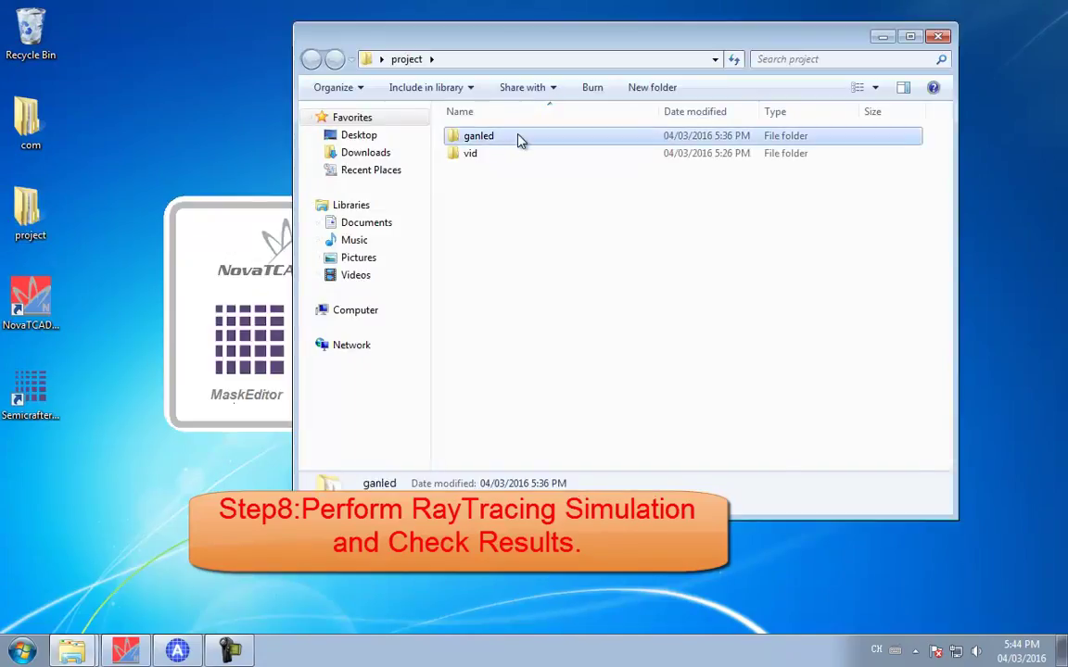
double_click(519, 139)
double_click(524, 138)
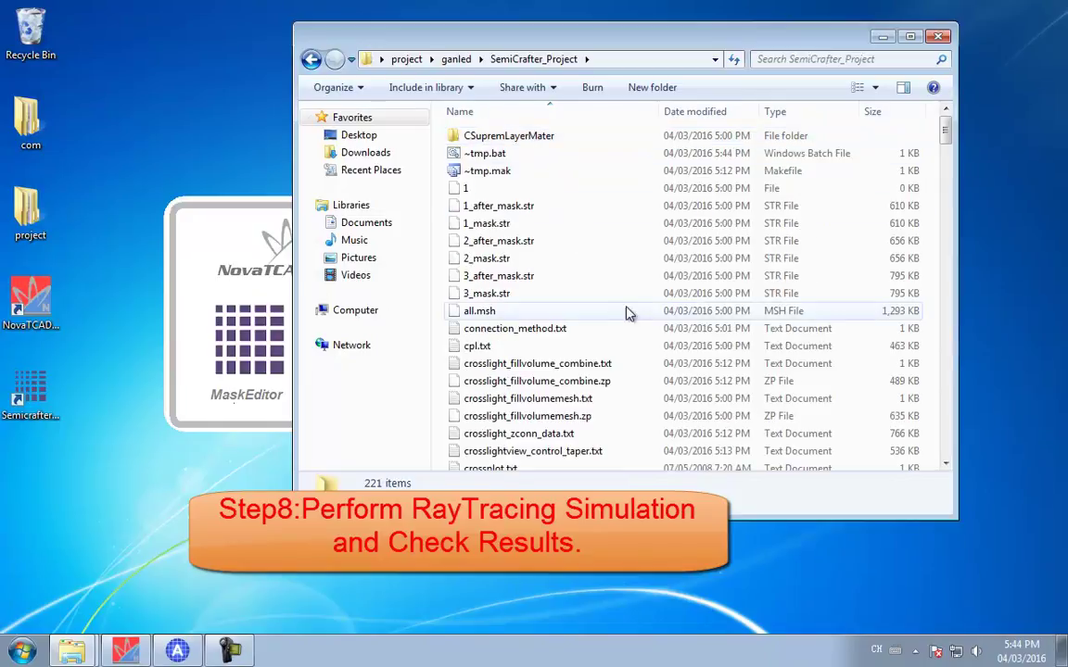
Step: Create a new text document in the SemiCrafter_Project folder and name it raytrace.sol
right_click(626, 309)
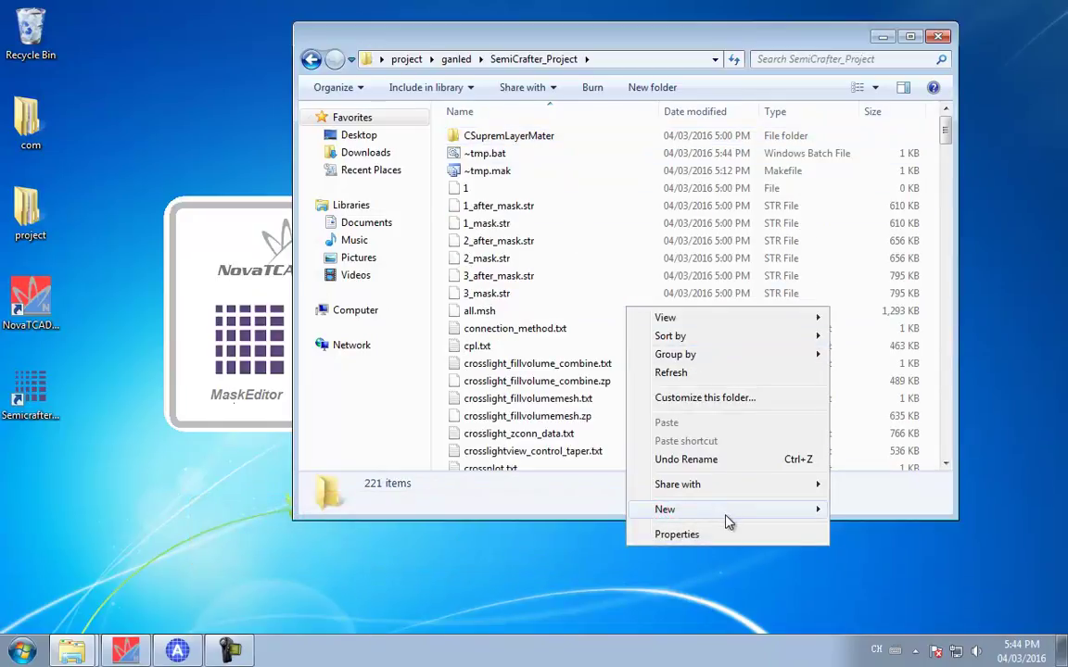
mouse_move(728, 519)
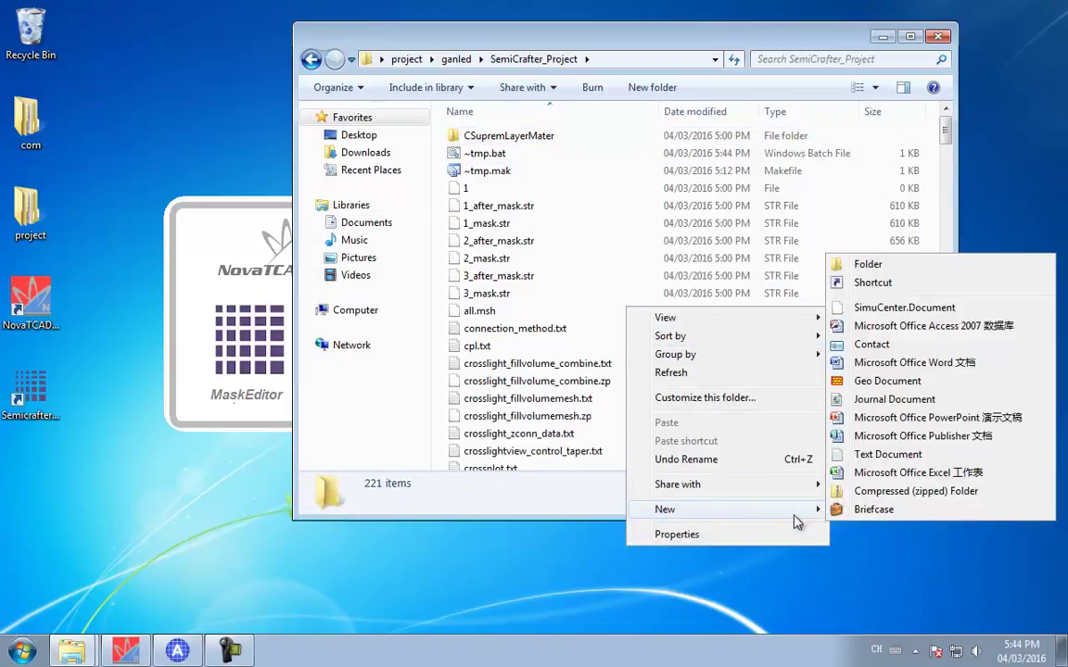
click(881, 458)
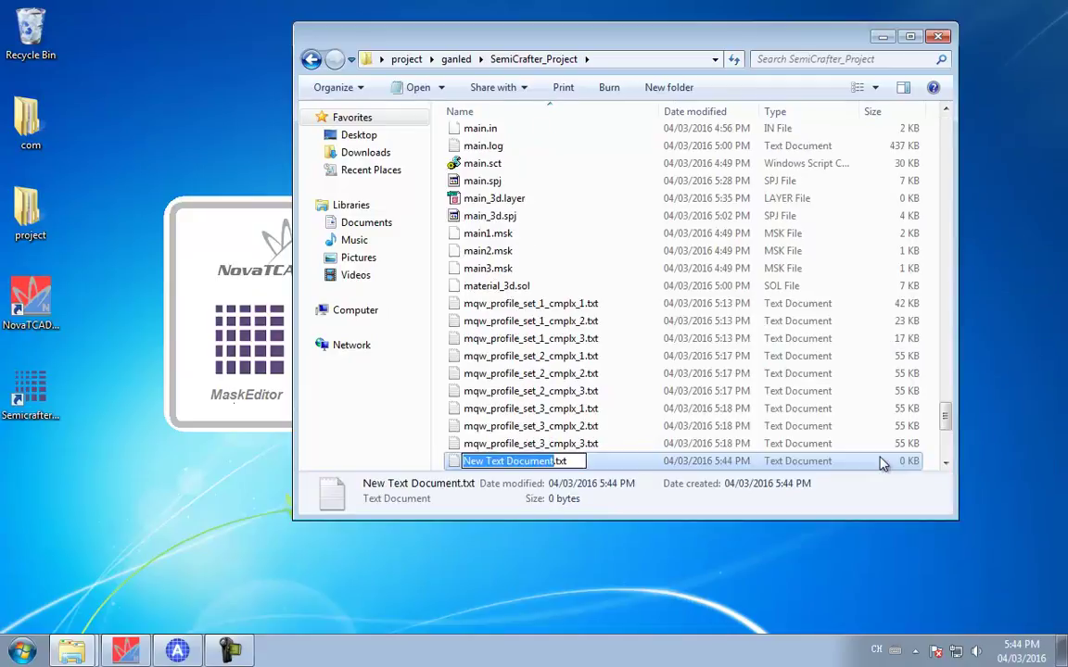
text(raytrac)
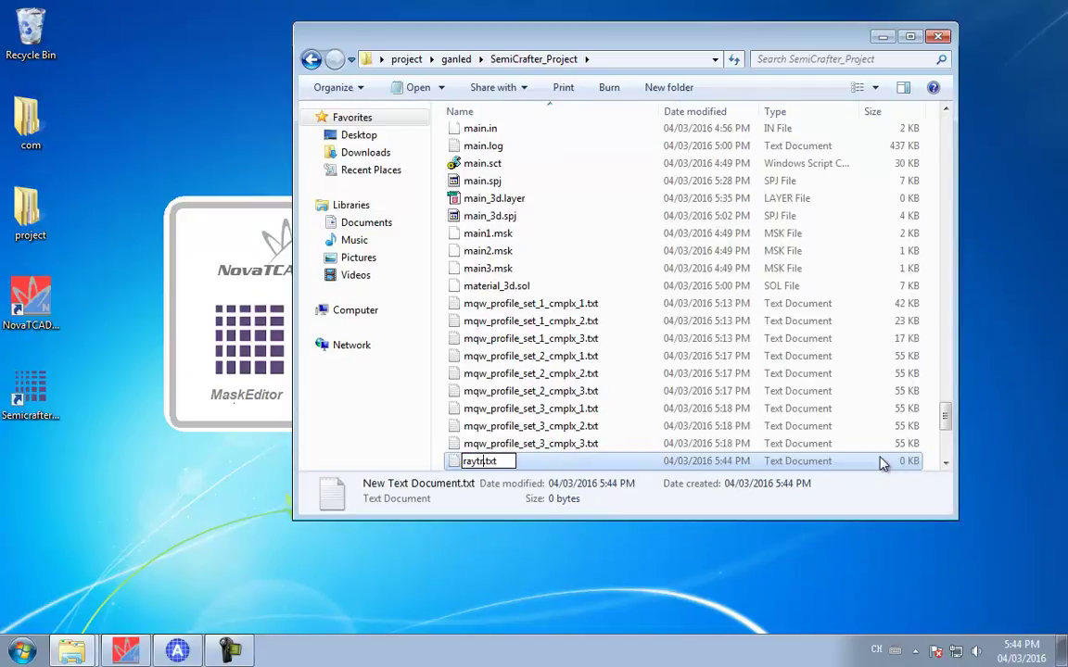
text(e)
key(Delete)
key(Delete)
key(Delete)
text(sol)
key(Return)
key(Return)
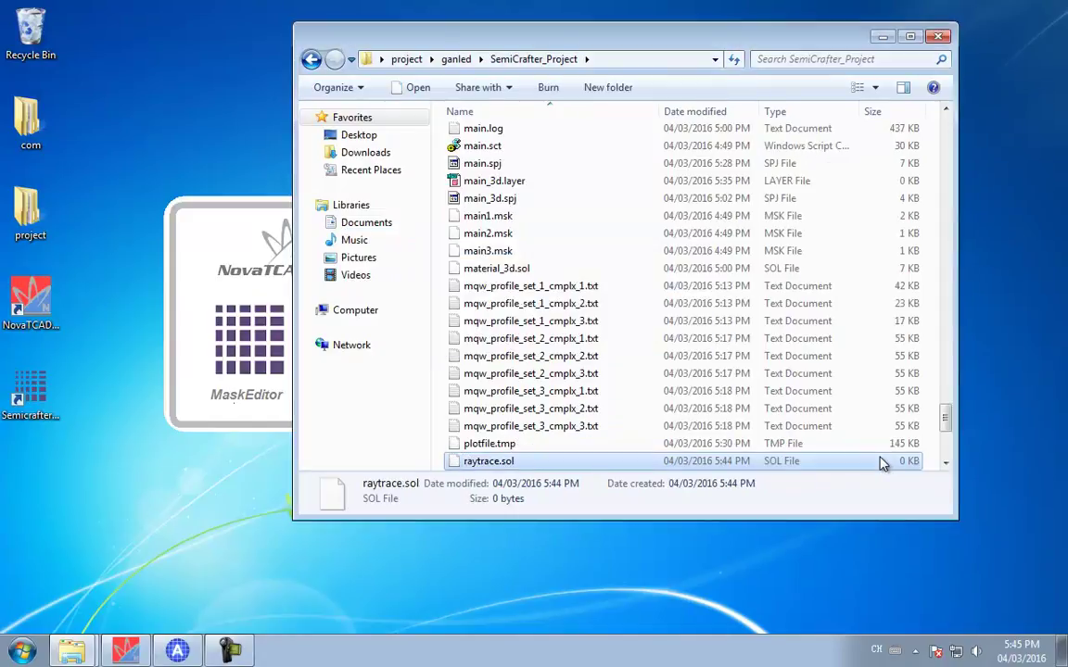
Step: Duplicate raytrace.sol in the same folder and rename the copy as raytrace.plt
key(ctrl+c)
key(ctrl+v)
key(F2)
key(Right)
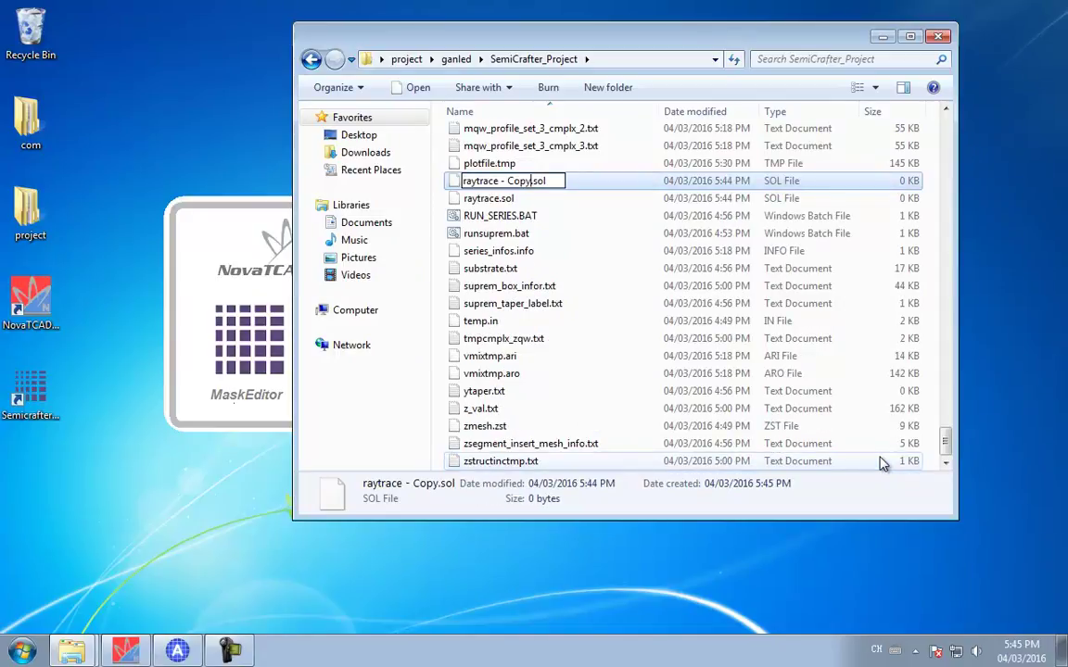
key(shift+Left)
key(shift+Left)
key(shift+Left)
key(shift+Left)
key(shift+Left)
key(shift+Left)
key(shift+Left)
key(BackSpace)
key(shift+End)
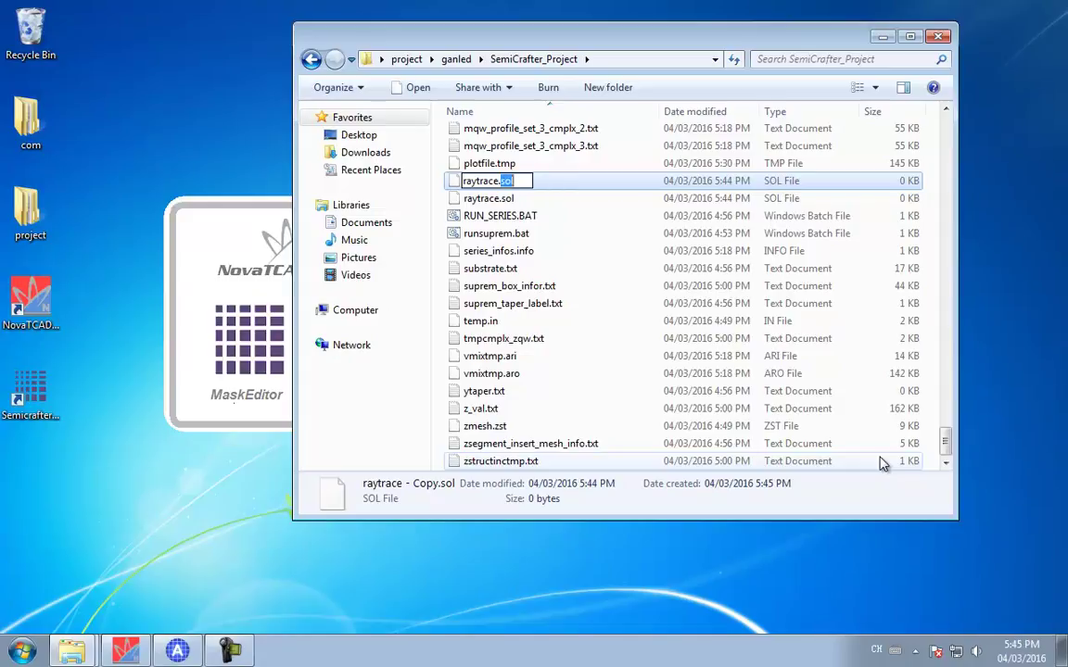
text(p;t)
key(BackSpace)
key(BackSpace)
text(l)
key(Return)
key(Return)
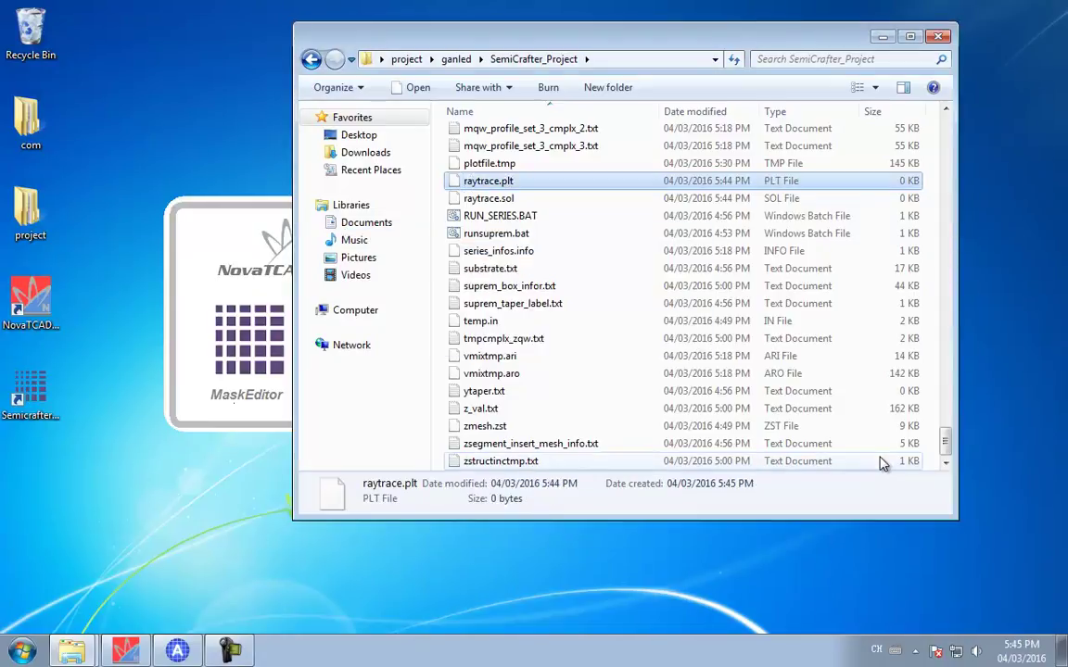
Step: Switch to SimuApsys and open the raytrace.sol input file
click(185, 651)
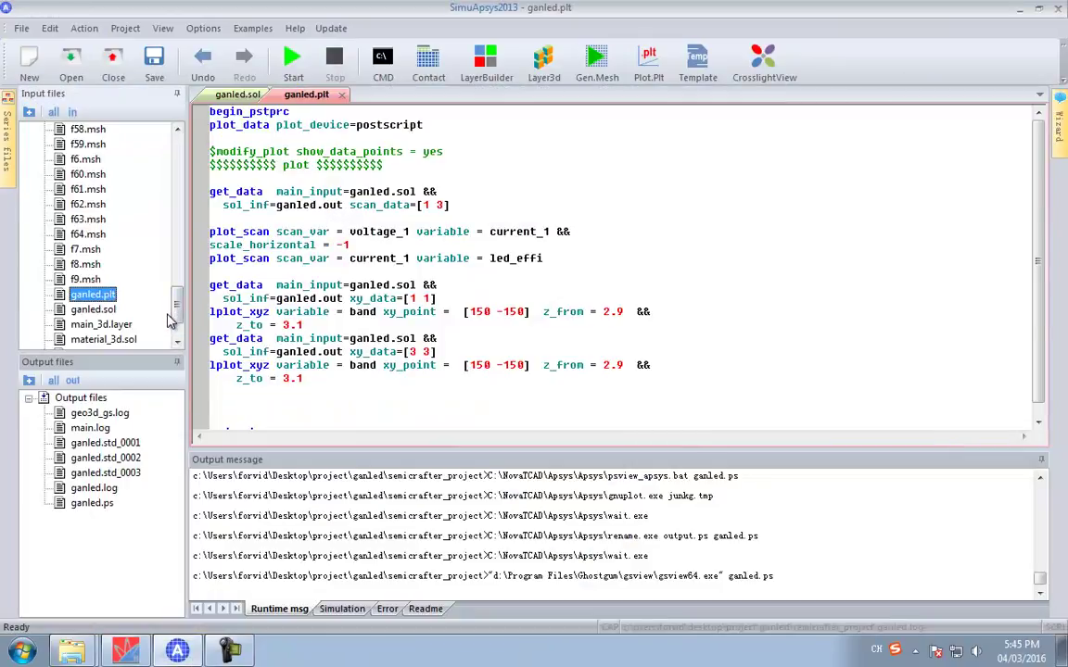
drag(176, 304, 177, 317)
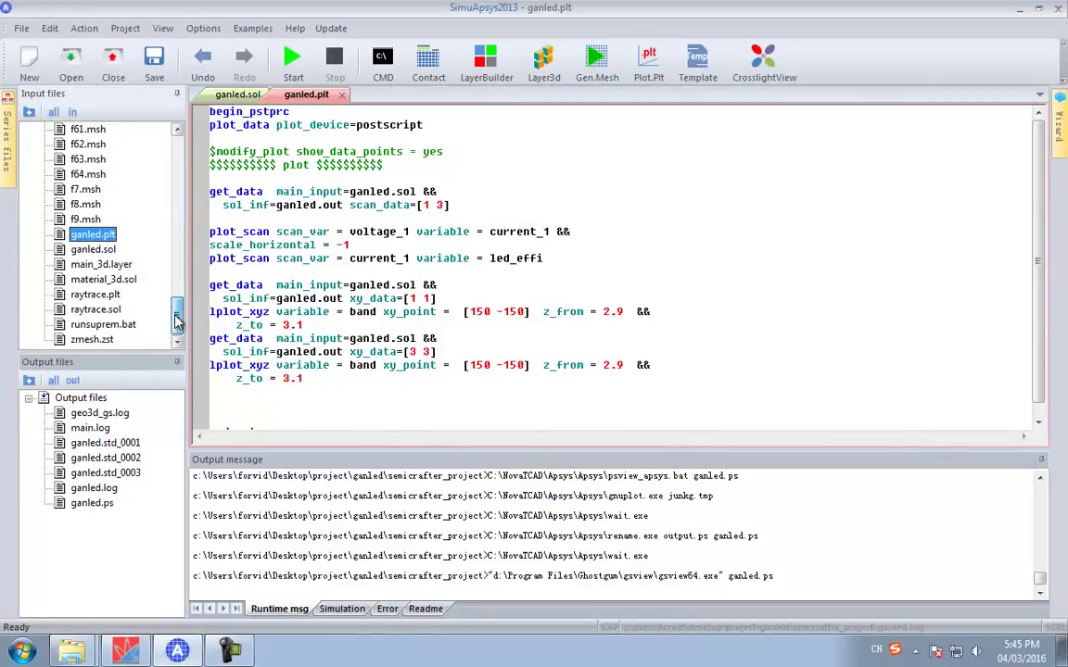
double_click(97, 310)
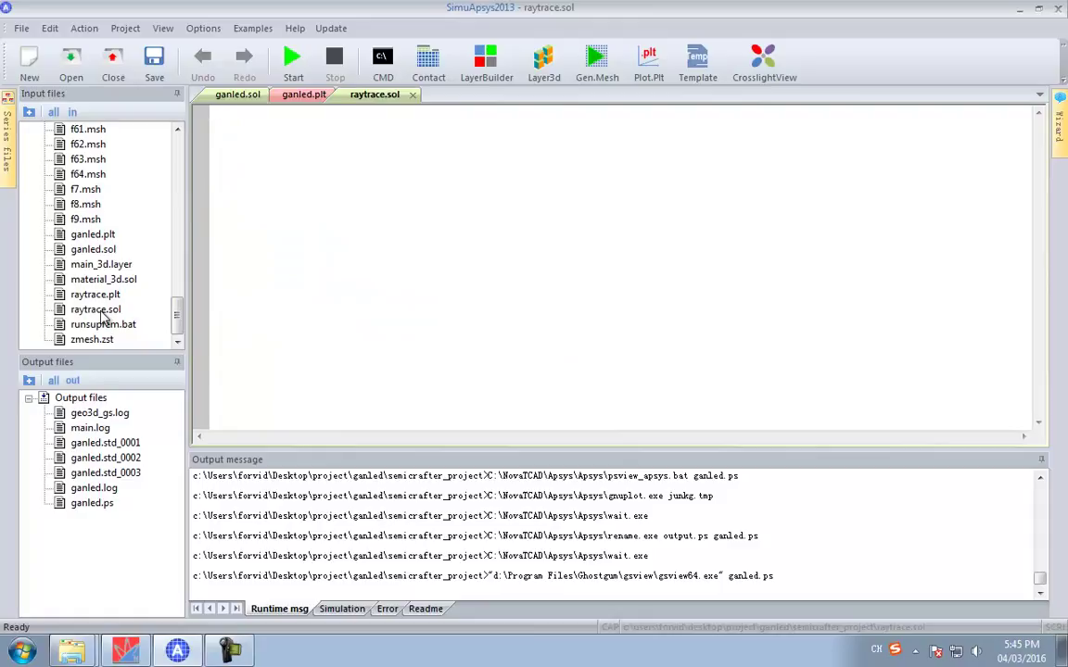
Step: Enter begin_optowizard as the first line of raytrace.sol and end_optowizard on the line below it
key(ctrl+v)
key(ctrl+a)
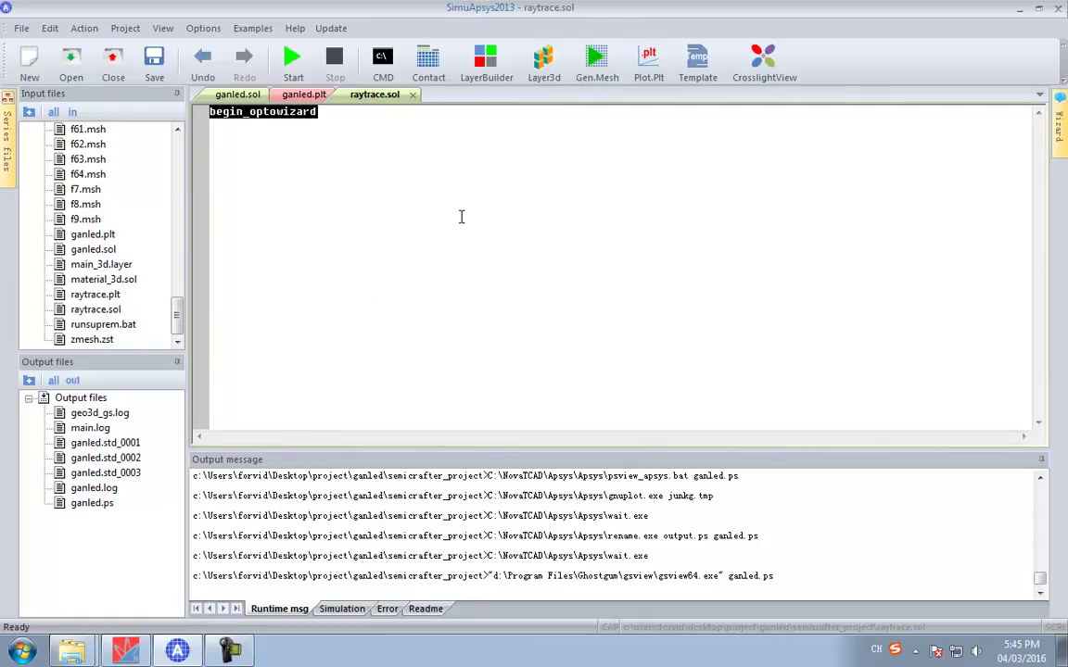
key(End)
key(Return)
key(ctrl+v)
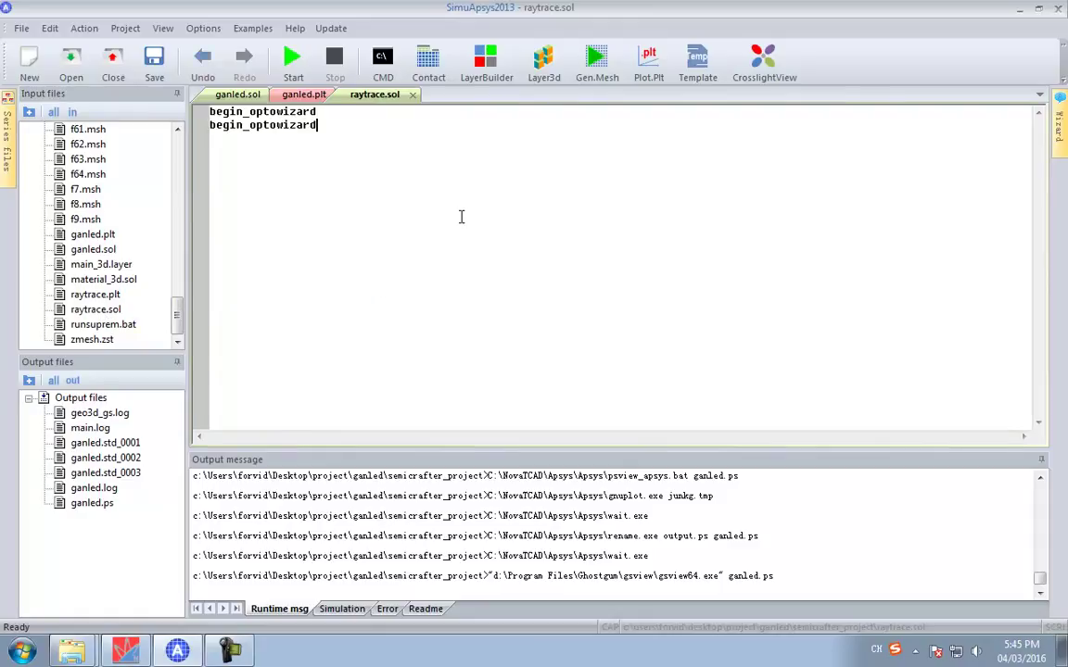
key(Home)
key(shift+Right)
key(shift+Right)
key(shift+Right)
key(shift+Right)
key(shift+Right)
text(end)
key(Home)
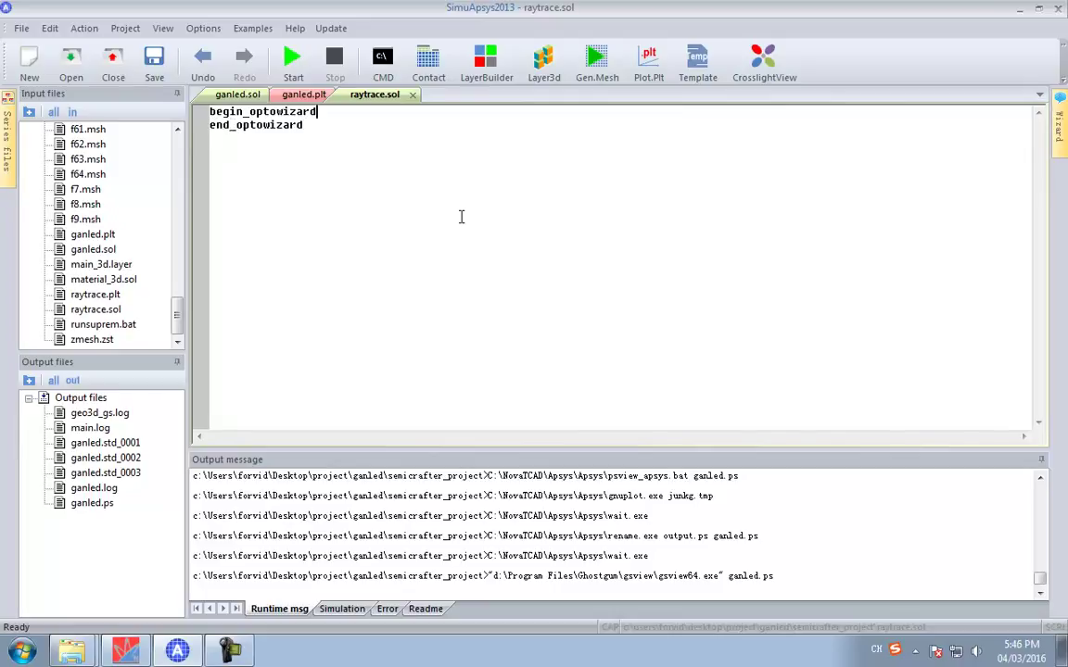
Step: Between the optowizard lines, add setup_raytrace with filebase=ganled and rt3d_contact_reflector with both contacts' compindex [2,0.5], thickness 0.5 and transp_contact=yes
key(Return)
key(Up)
key(ctrl+v)
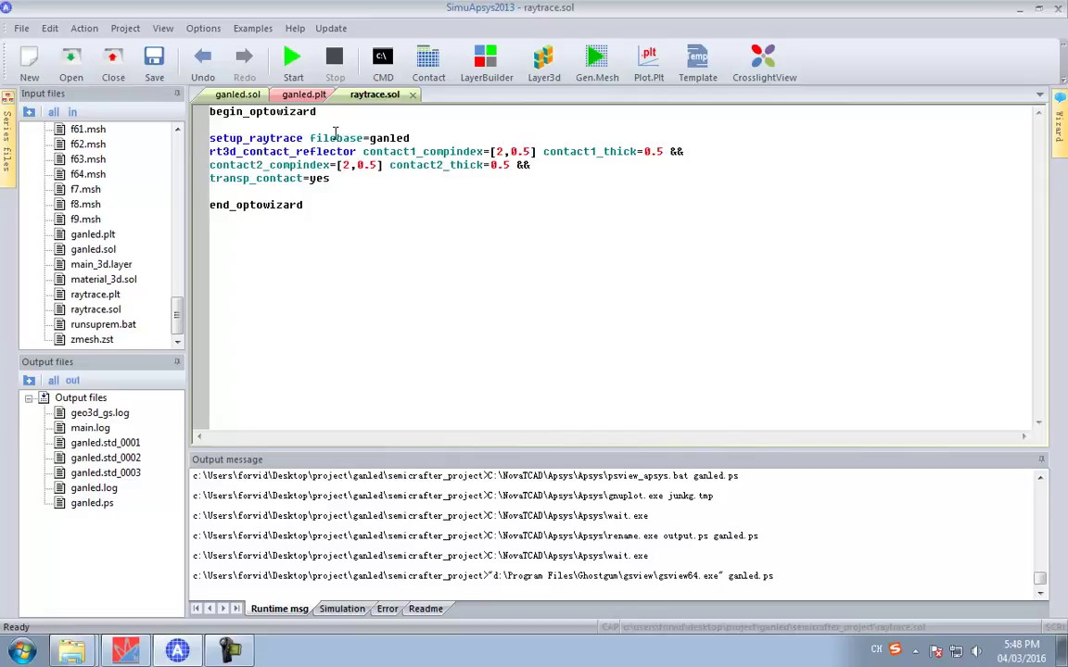
Step: Add do_raytrace_3d with 3d_emission_model=xy_plane, datafile_range=[2,3] and initial_rays=8000 before end_optowizard, and indent the continuation lines by one space
key(Return)
key(Return)
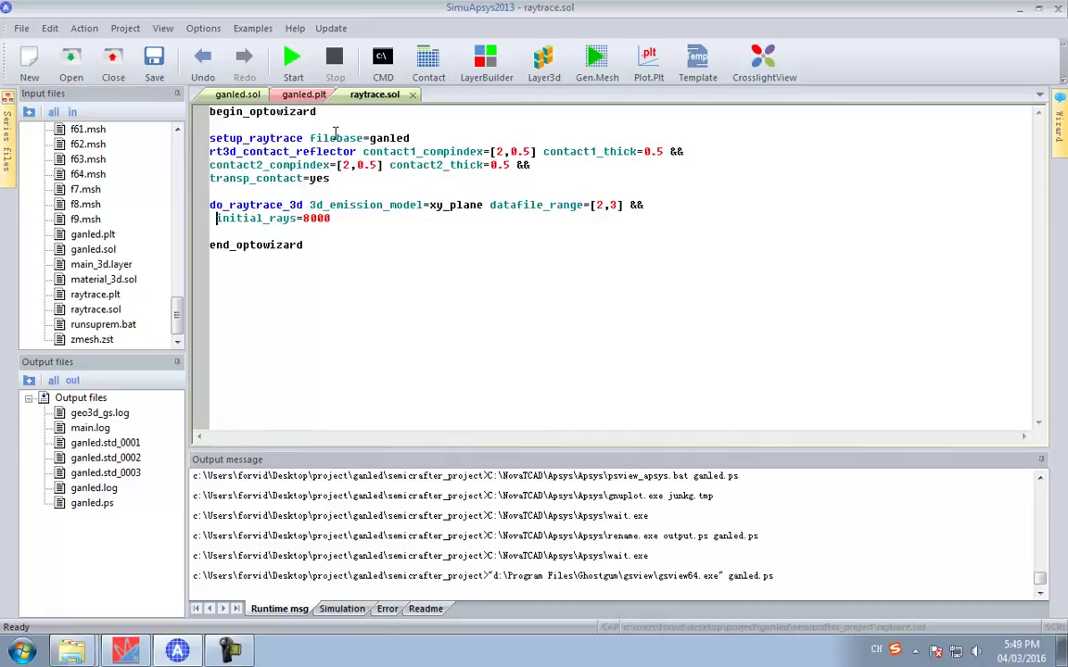
key(Up)
key(Home)
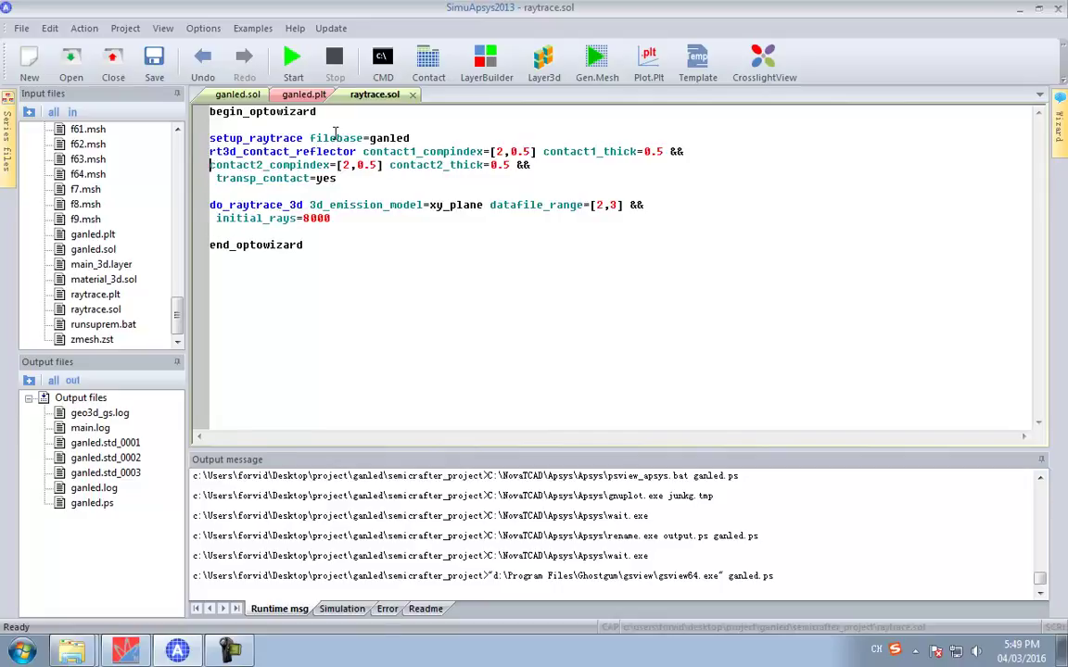
key(Up)
key(Home)
Step: Run the ray-tracing simulation on raytrace.sol and check its output messages
click(293, 59)
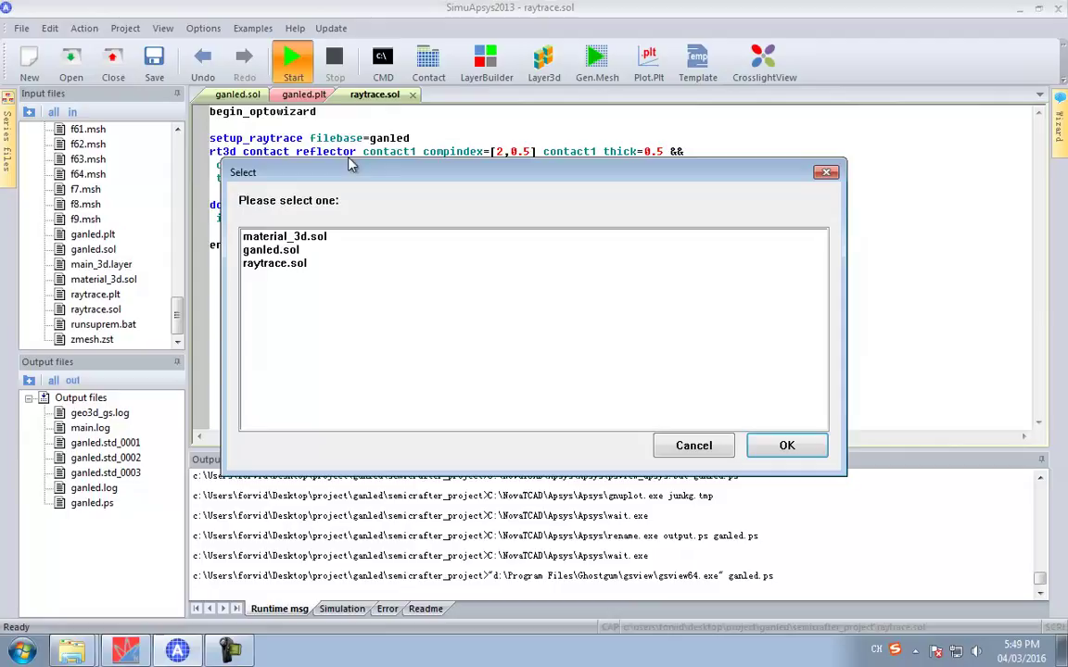
click(294, 266)
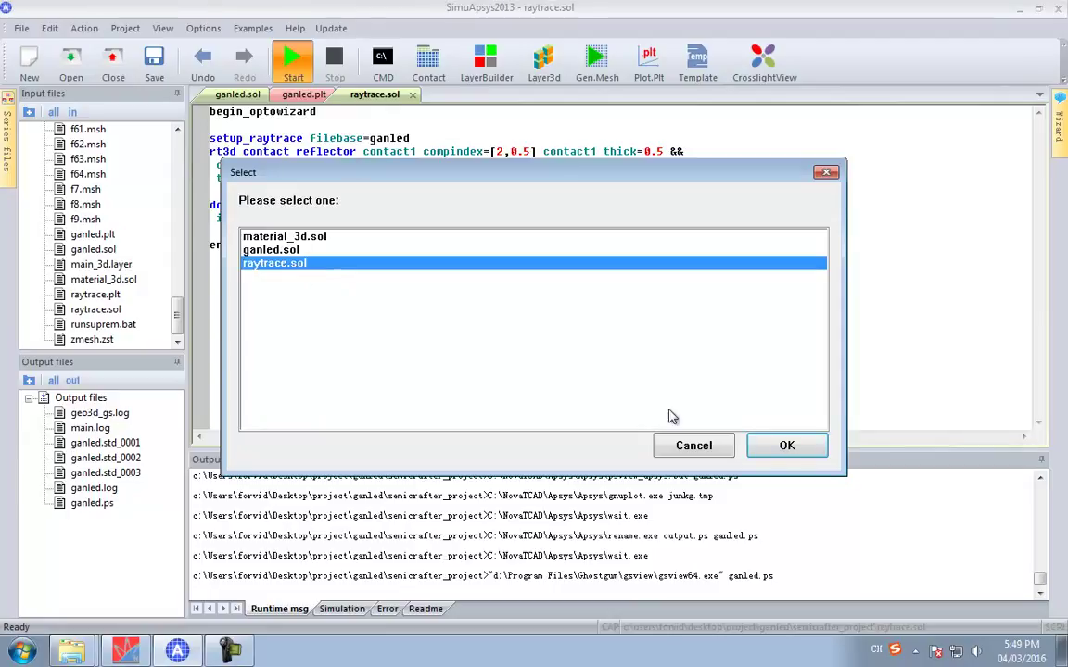
click(808, 446)
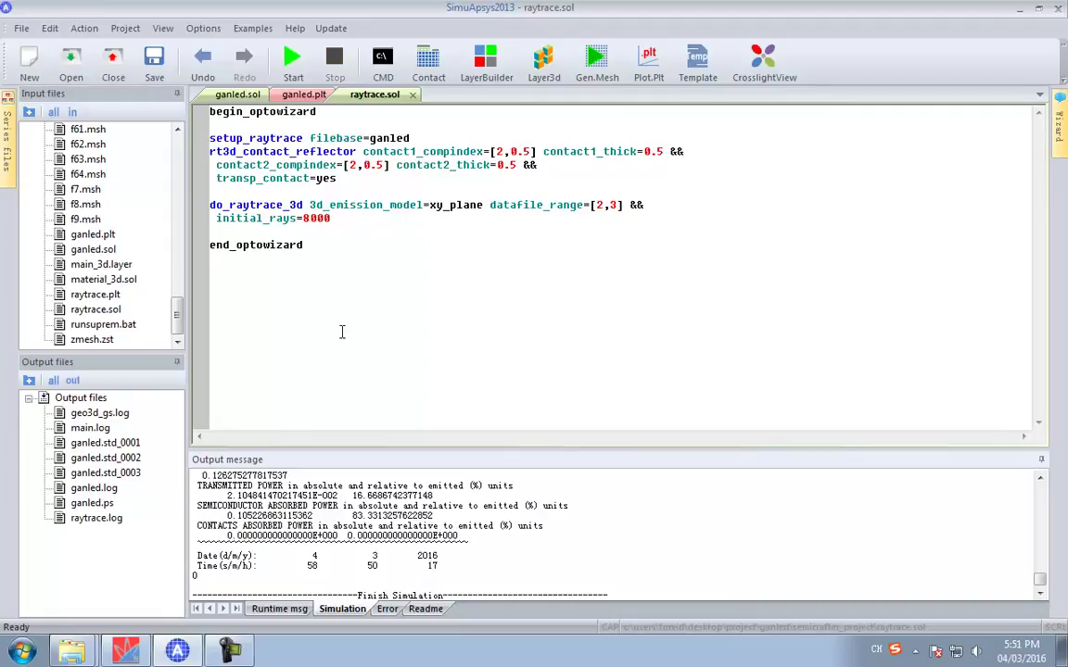
scroll(342, 333, down, 2)
scroll(343, 334, up, 3)
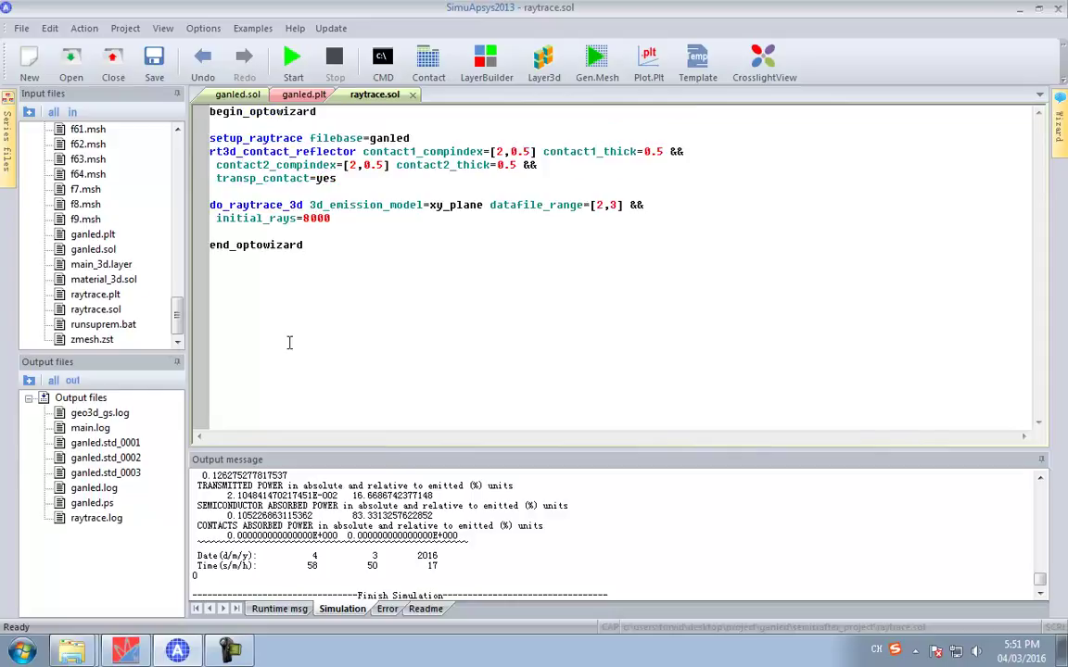
Step: Open the raytrace.plt input file and enter begin_optowizard and end_optowizard with blank lines between them
double_click(92, 294)
key(Return)
key(Return)
text(end_optowizard)
key(Up)
key(Return)
Step: Between them, add plot_data plot_device=postscript, get_raytrace_data filebase=ganled scan_data=[2,3] xy_data=[3,3], 3drayplot_angle view_xrot=10, 3drayplot_bias for total_source and transmitted, and 3drayplot_phi theta=90
key(ctrl+v)
key(Return)
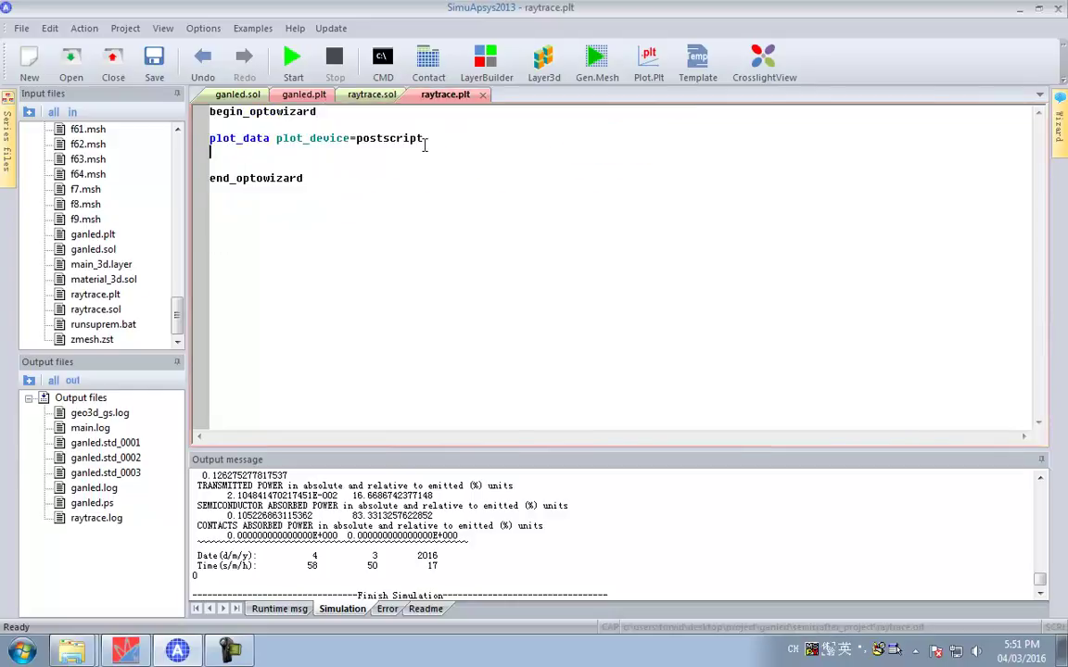
key(ctrl+v)
key(Return)
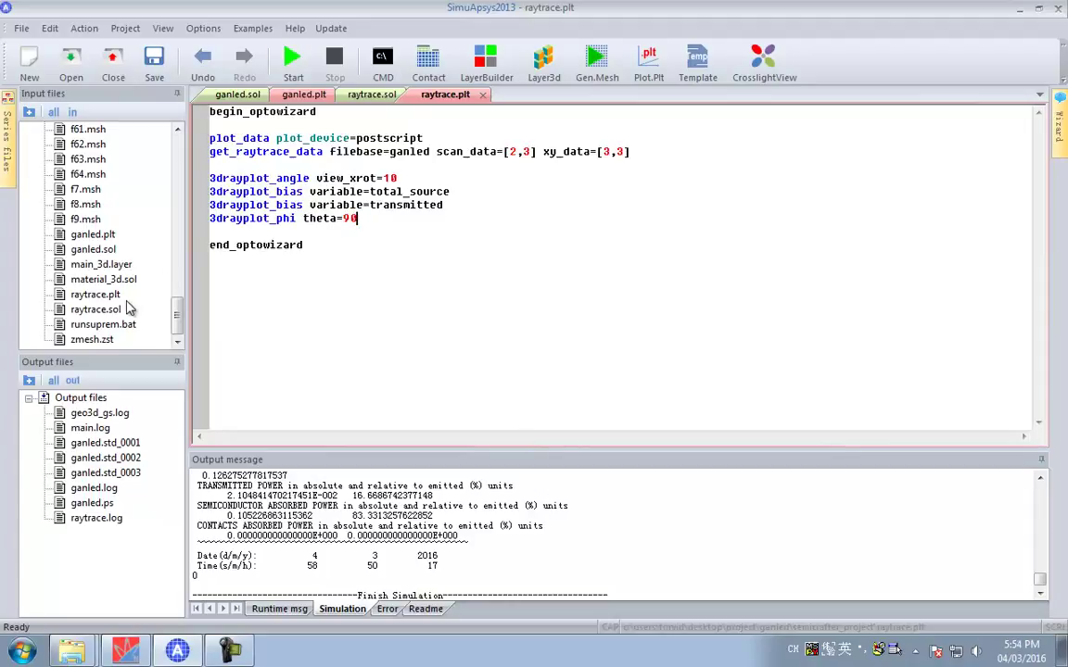
Step: Generate the plots from raytrace.plt and view the result in GSview, dismissing the registration notice
click(104, 295)
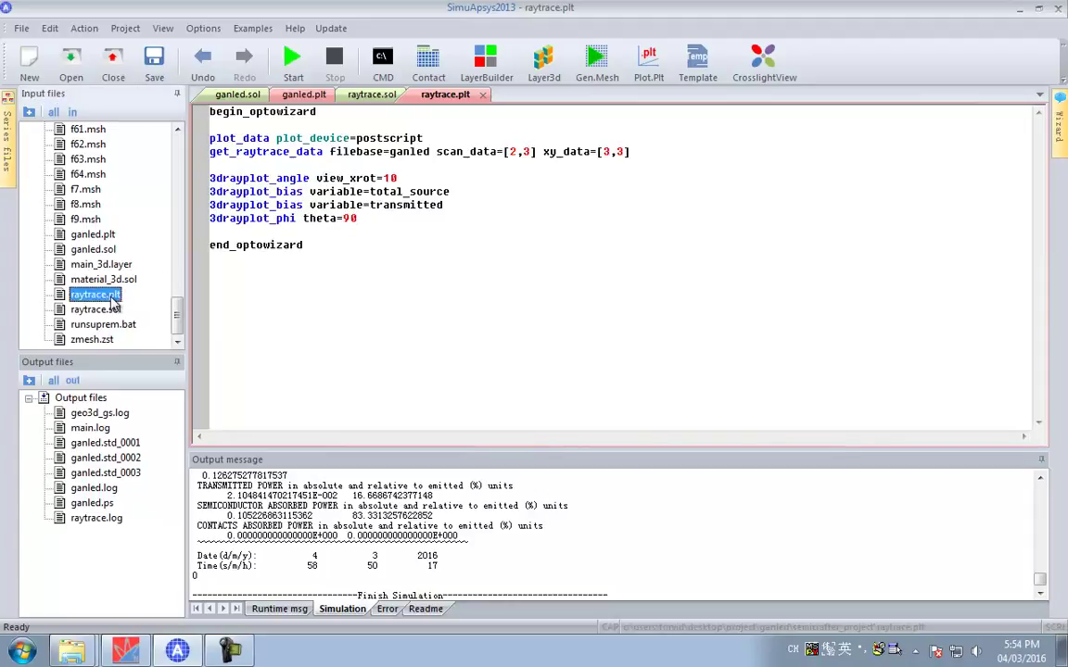
right_click(112, 296)
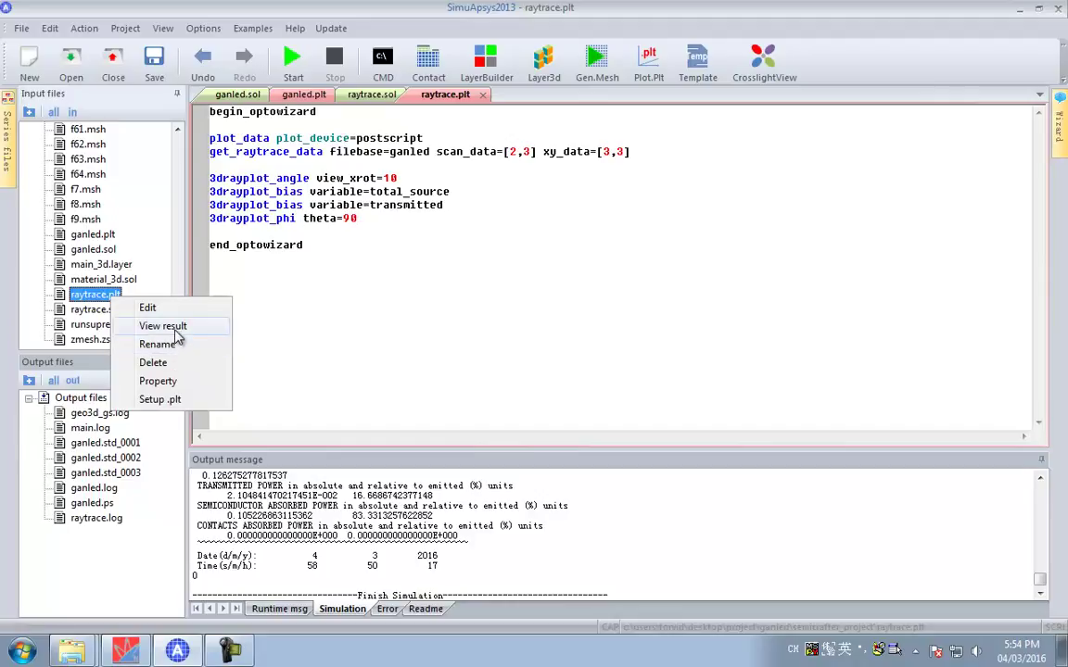
click(175, 326)
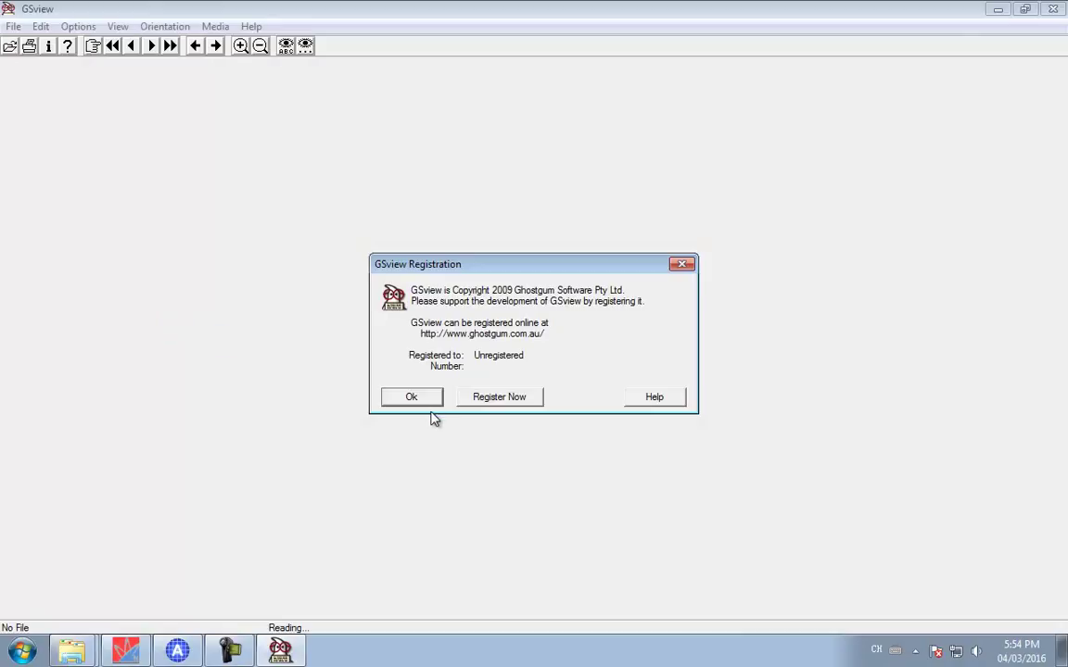
click(412, 397)
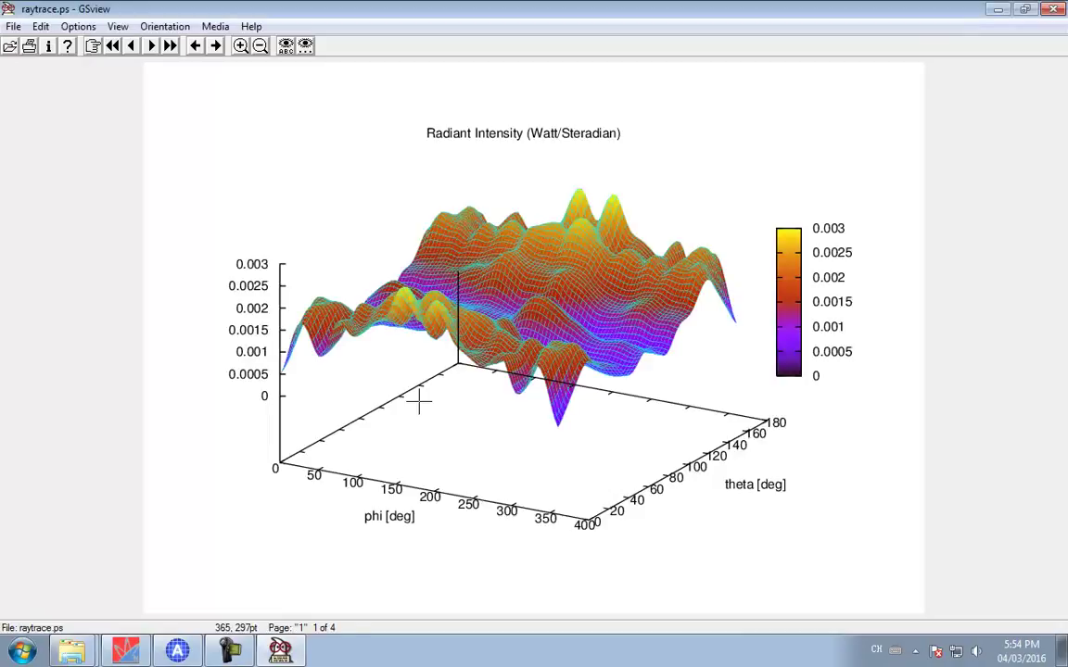
Step: Page through the ray-tracing plots from radiant intensity to power versus phi, and close the viewer
key(Page_Down)
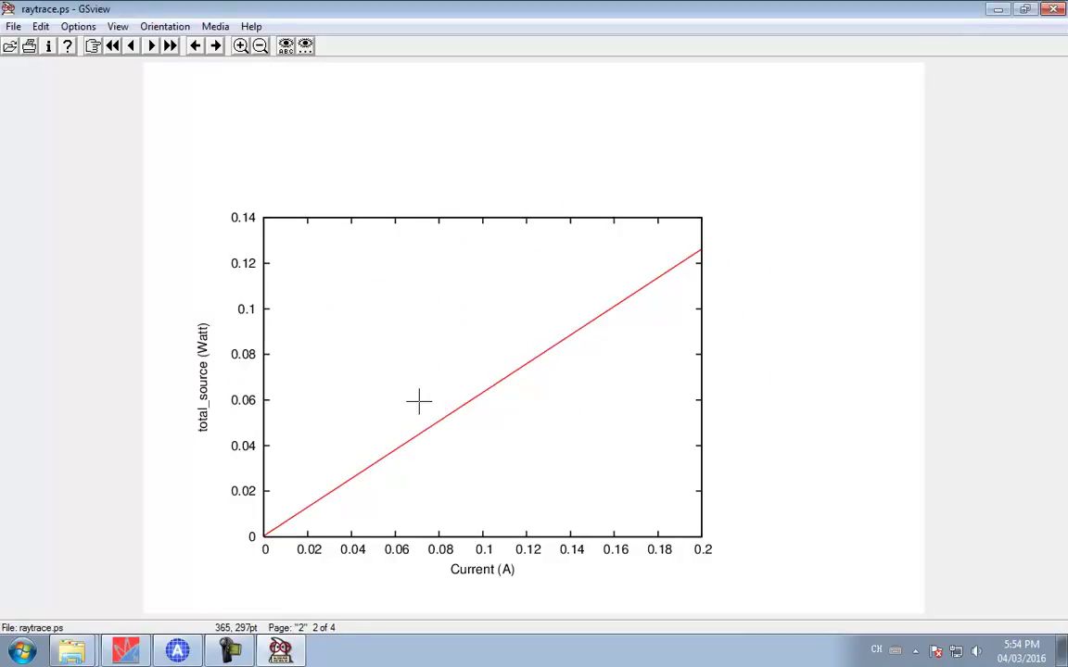
key(Page_Down)
key(Page_Down)
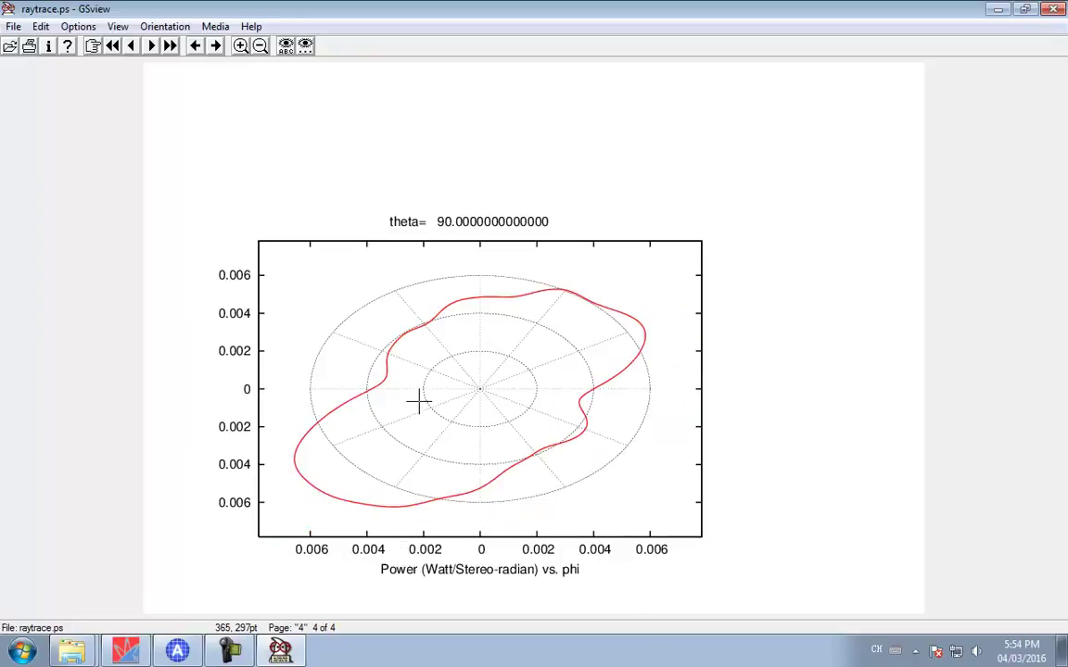
key(alt+F4)
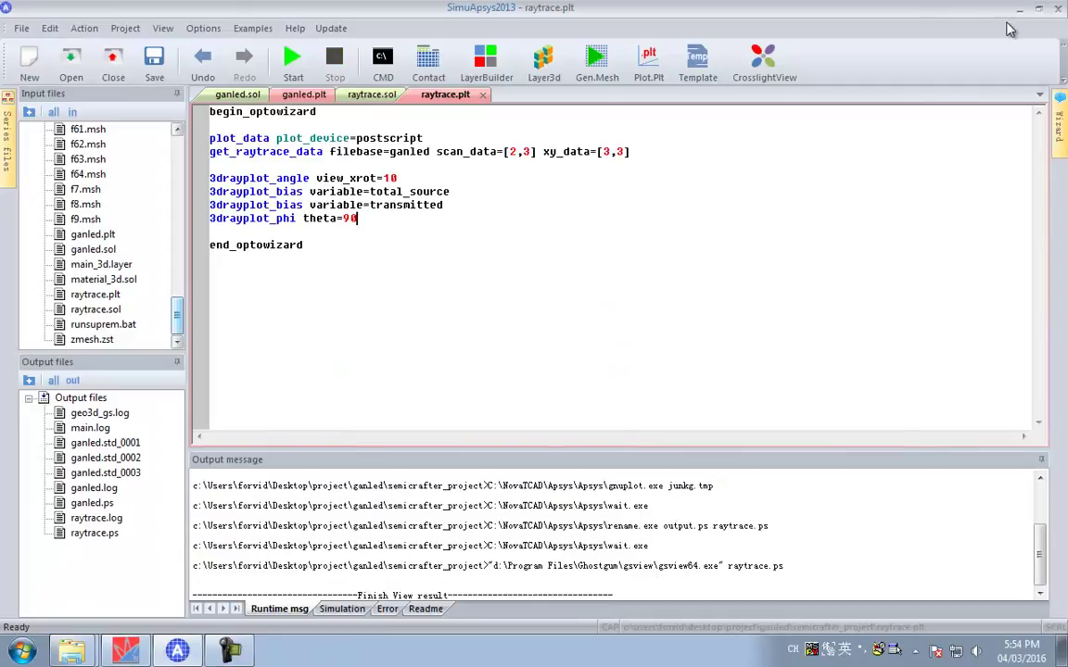
Step: Close SimuApsys and the NovaTCAD launcher
click(1055, 9)
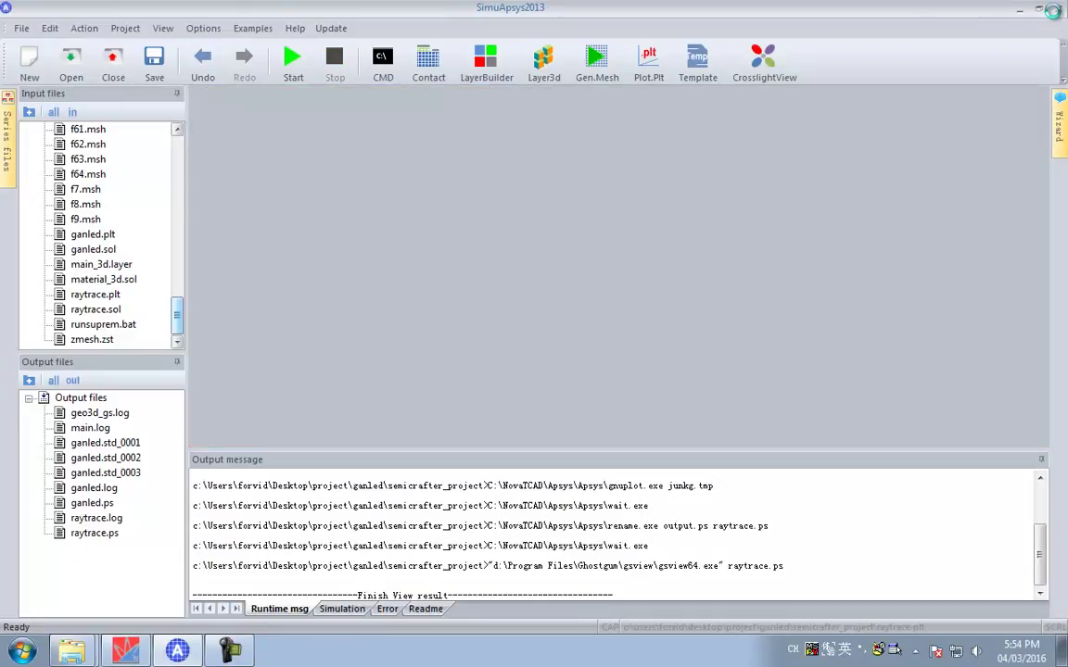
click(943, 26)
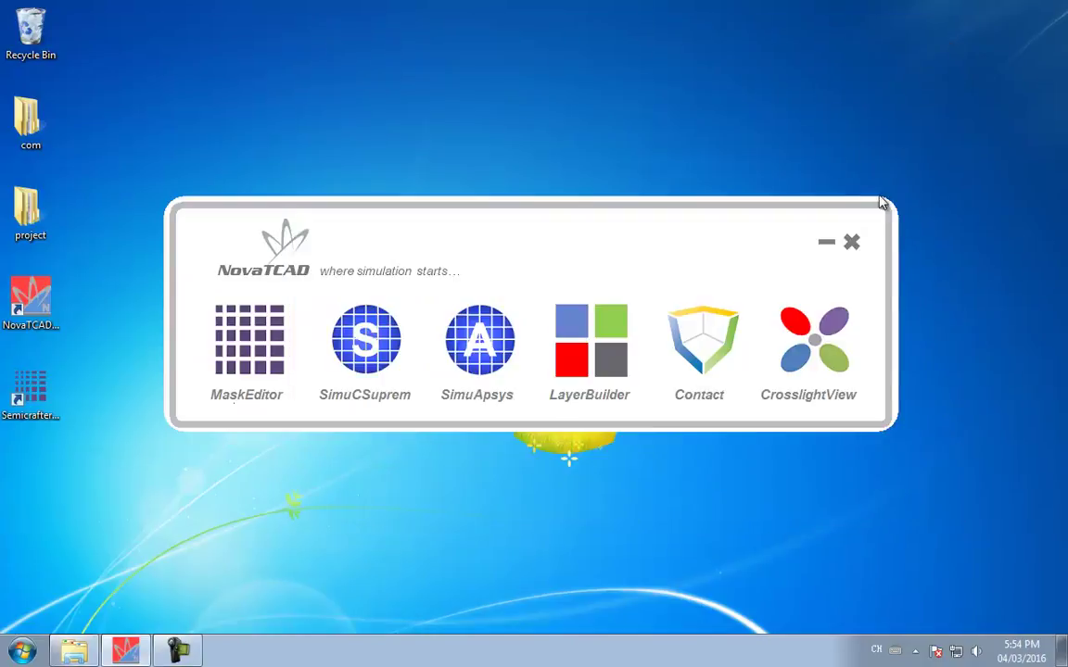
click(853, 243)
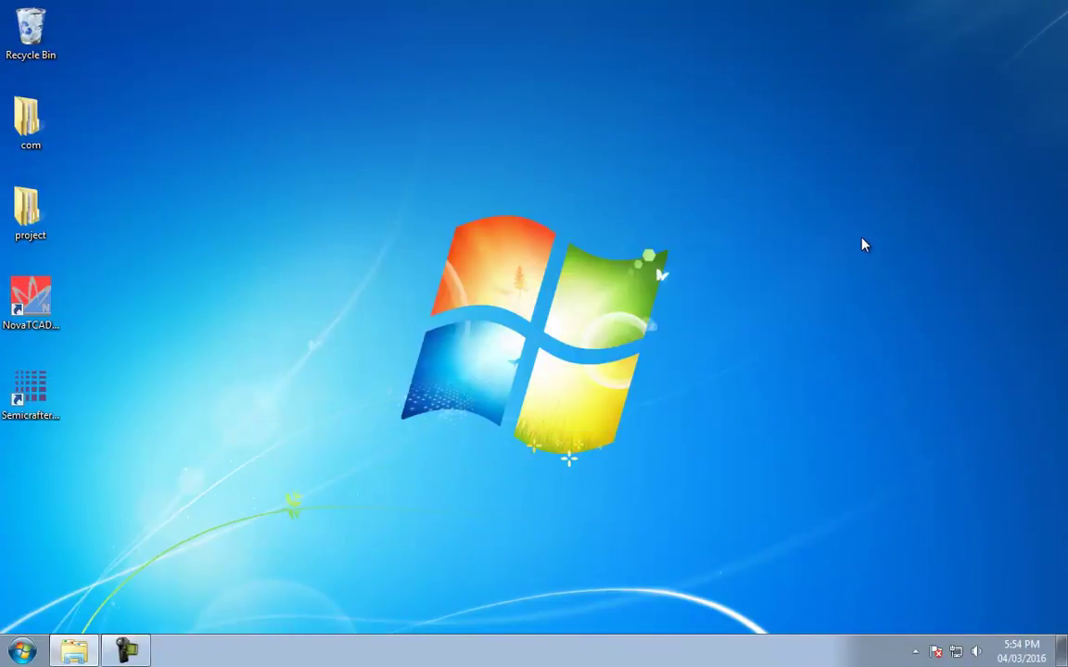